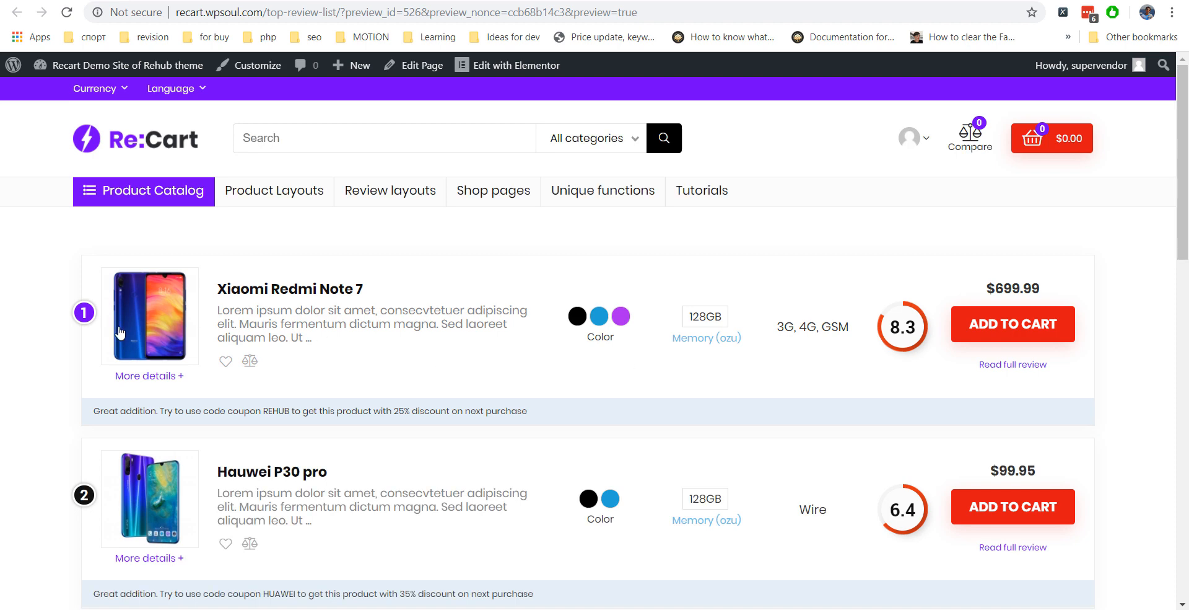
# - Examine the product details in the top review list and the attribute columns and connection tooltip in the top list meta demo
pyautogui.click(130, 379)
pyautogui.click(130, 379)
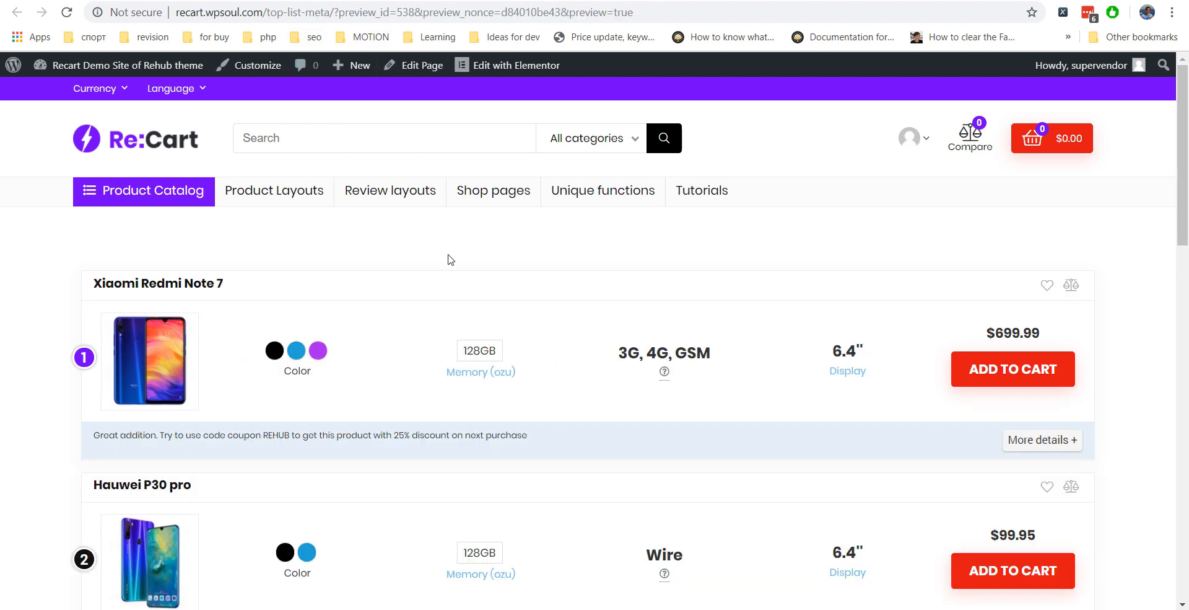
pyautogui.scroll(-3, 452, 259)
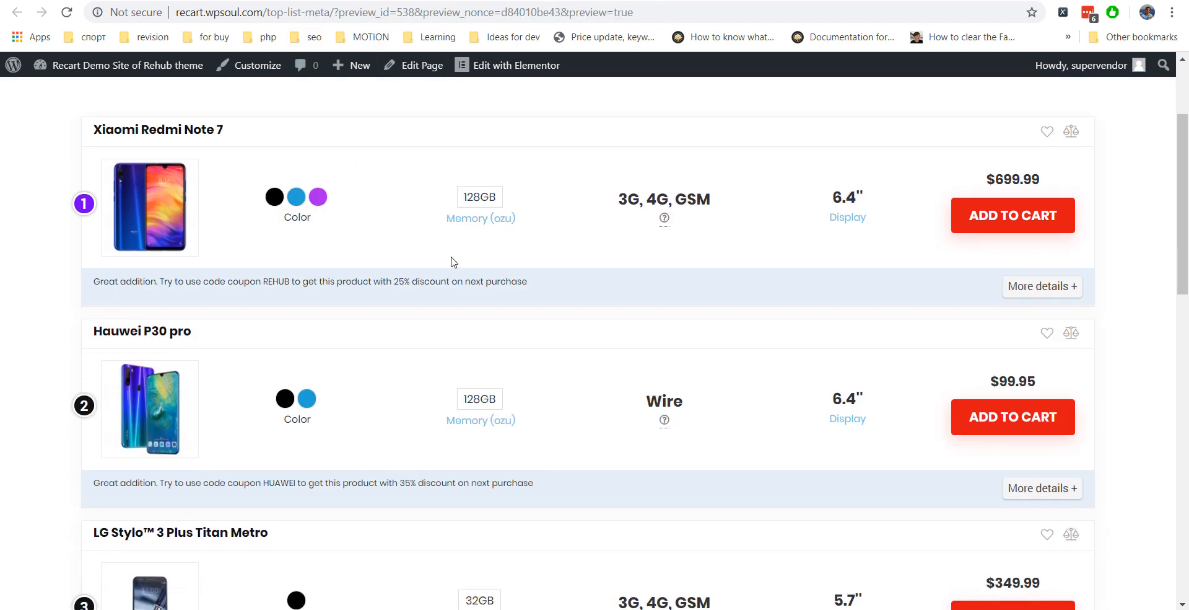
pyautogui.scroll(3, 455, 261)
pyautogui.moveTo(665, 373)
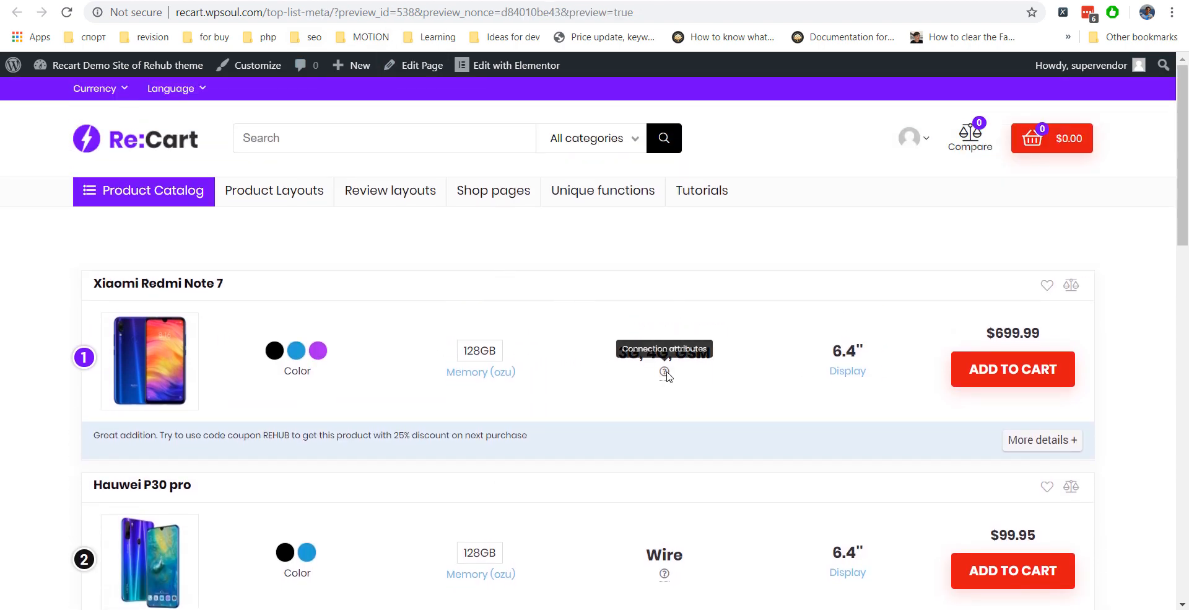
# - Expand the Xiaomi Redmi Note 7 details in the meta list to view its scores, pros and cons, and collapse them again
pyautogui.click(1026, 446)
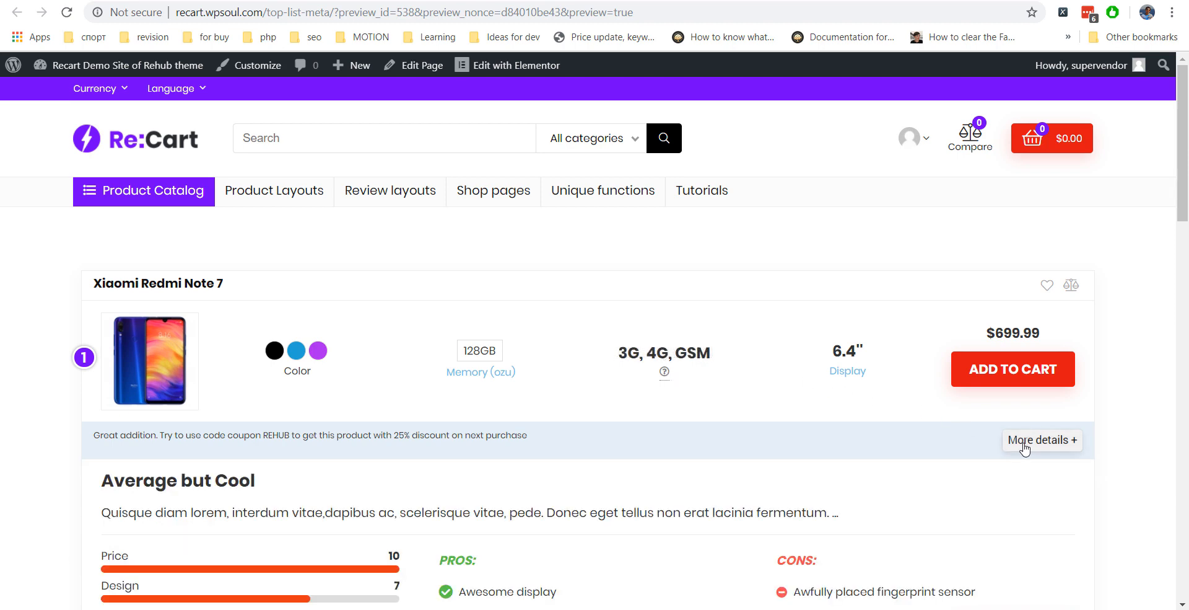
pyautogui.scroll(-3, 1025, 445)
pyautogui.scroll(1, 1039, 366)
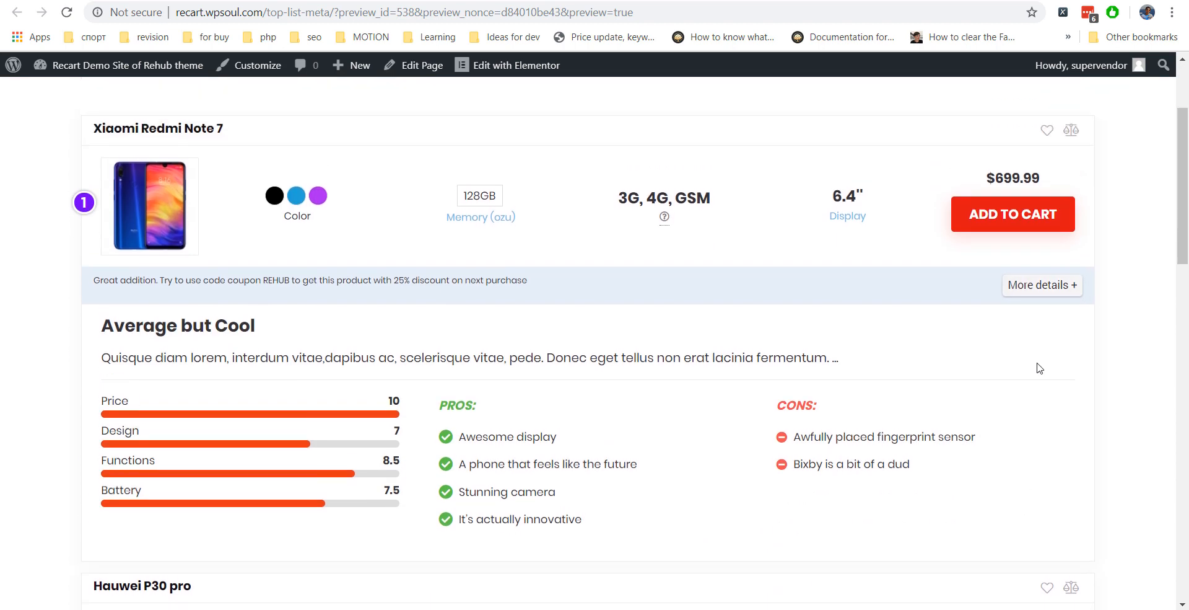
pyautogui.click(1050, 290)
pyautogui.scroll(2, 1157, 345)
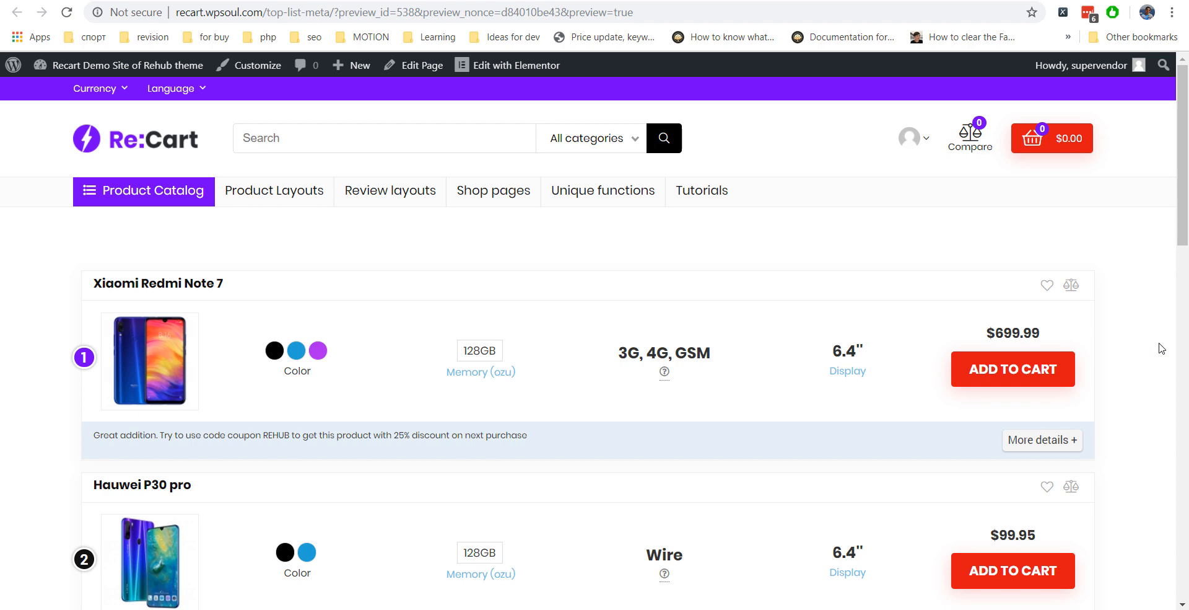
# - Check the top review list's mobile layout by narrowing the page with the developer tools and browsing the product cards
pyautogui.click(338, 1)
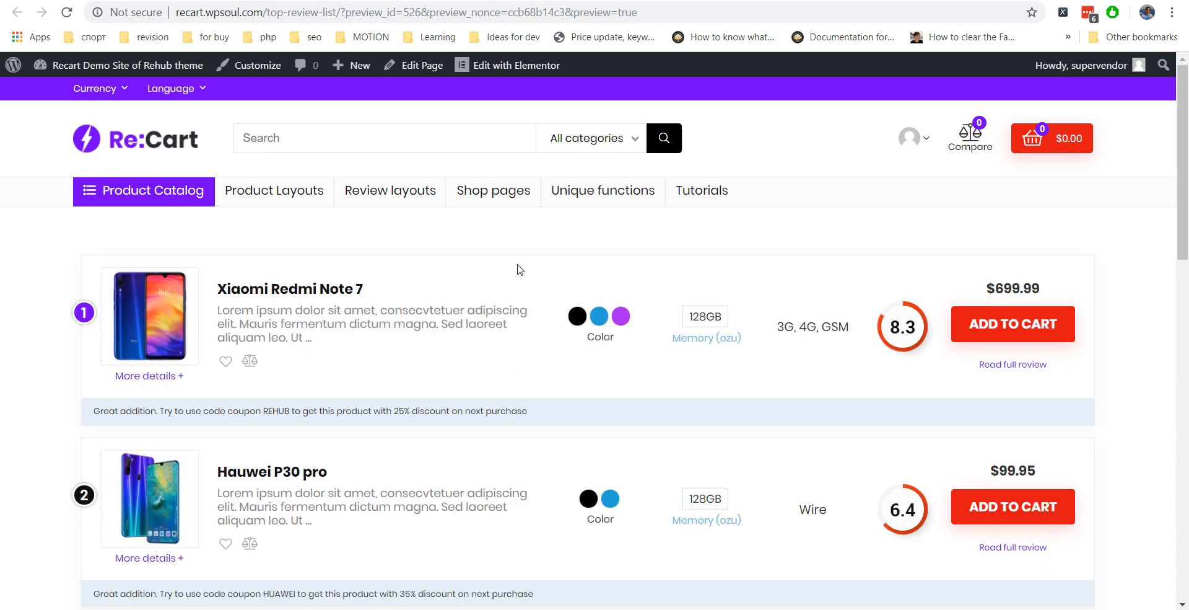
pyautogui.press('F12')
pyautogui.moveTo(904, 380); pyautogui.dragTo(407, 345)
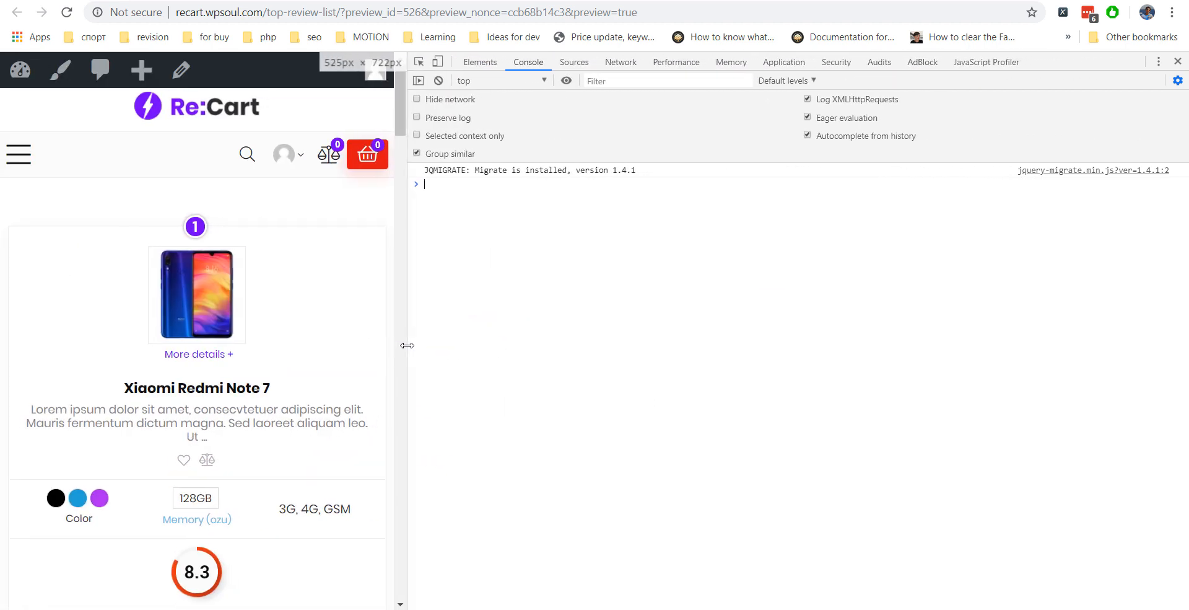
pyautogui.scroll(-15, 334, 318)
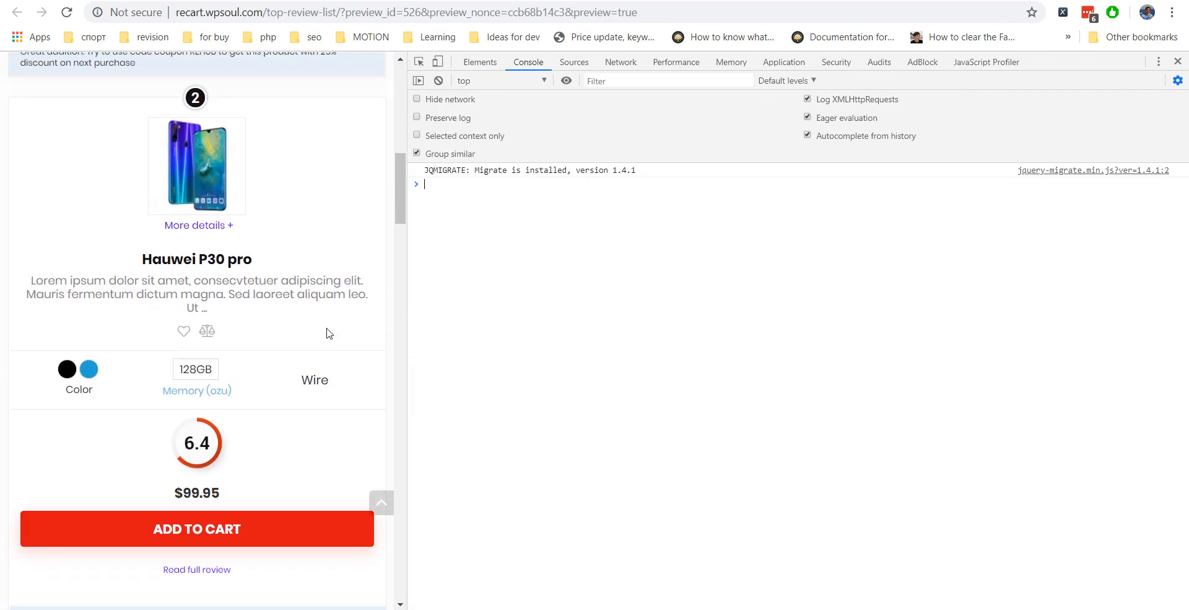
pyautogui.scroll(-9, 321, 347)
pyautogui.scroll(11, 320, 347)
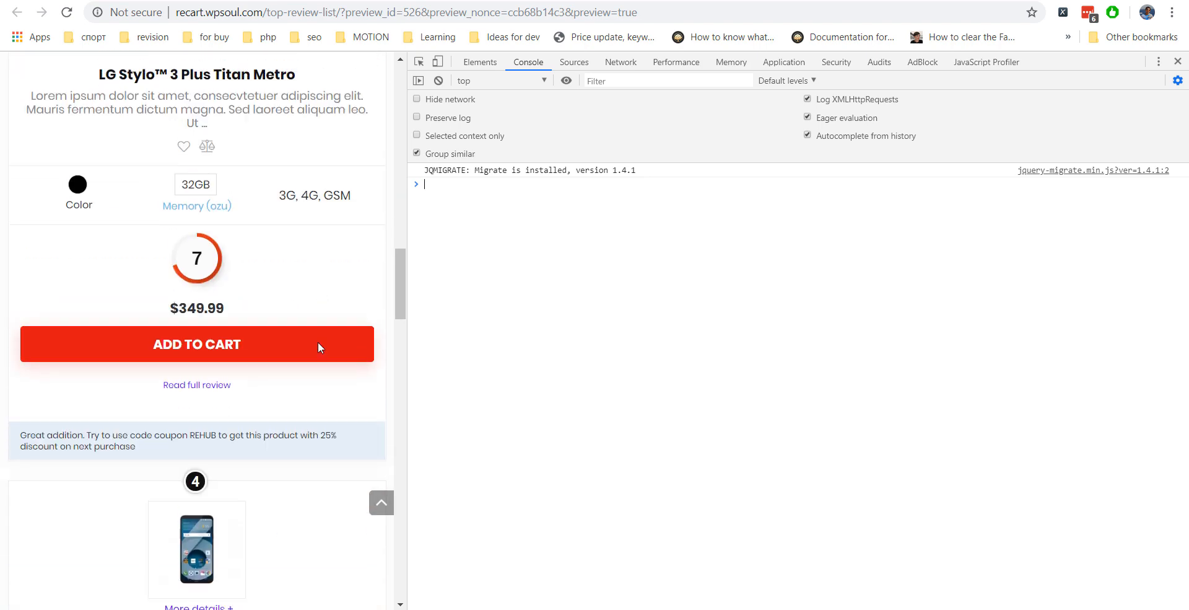
pyautogui.scroll(11, 321, 347)
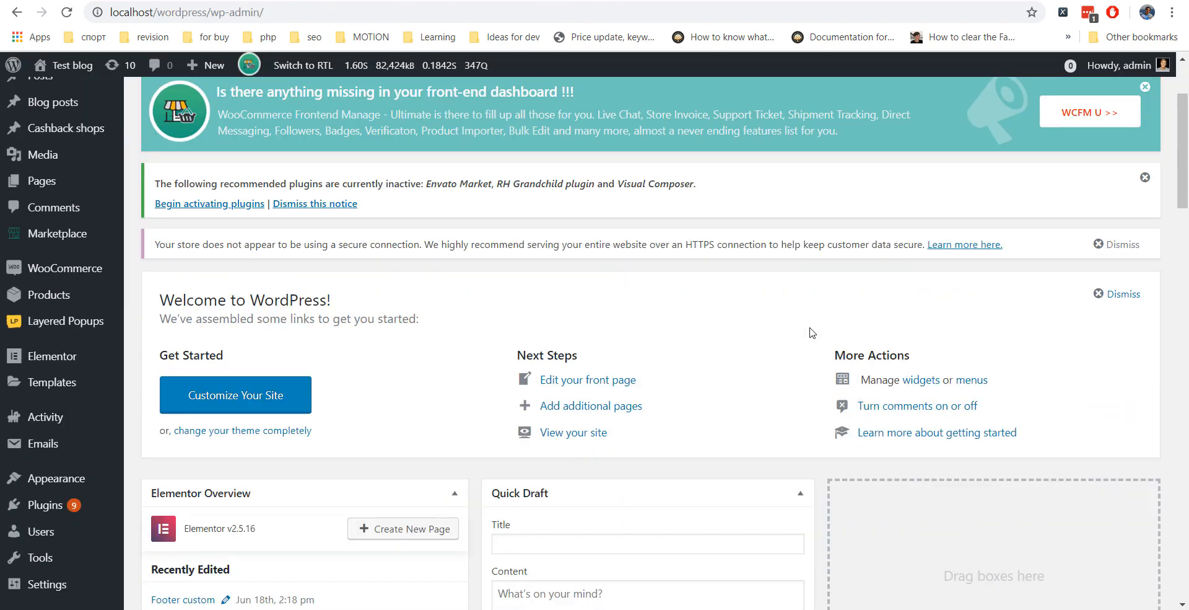
# - Search for the Elementor plugin on the Add Plugins page of the local WordPress site
pyautogui.scroll(-2, 754, 344)
pyautogui.moveTo(79, 411)
pyautogui.click(146, 437)
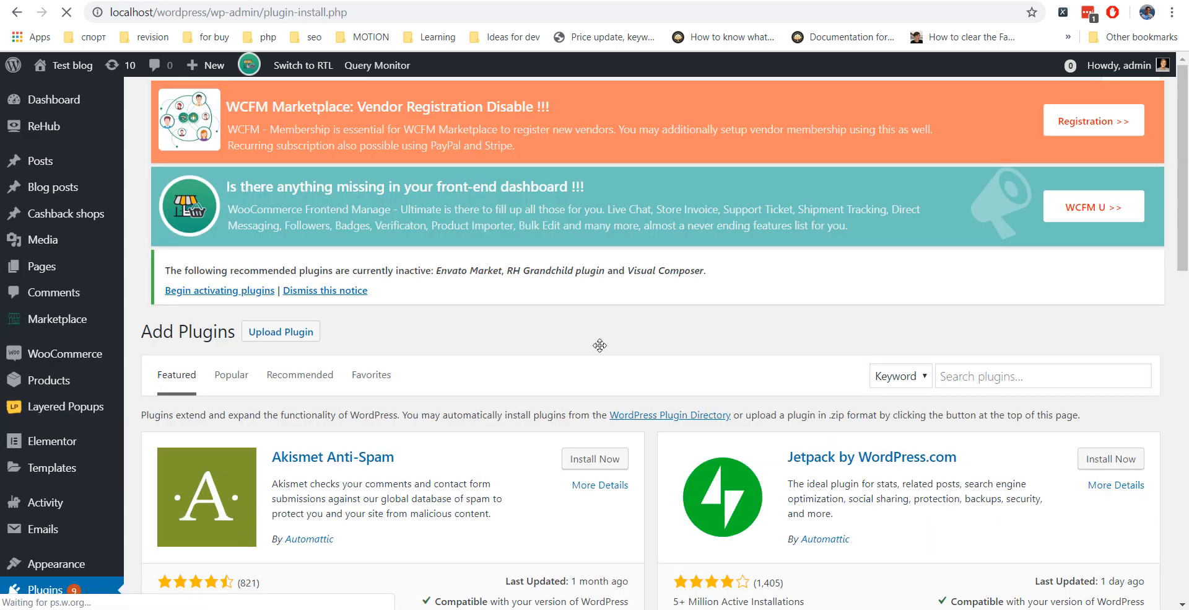
pyautogui.click(998, 392)
pyautogui.write('E')
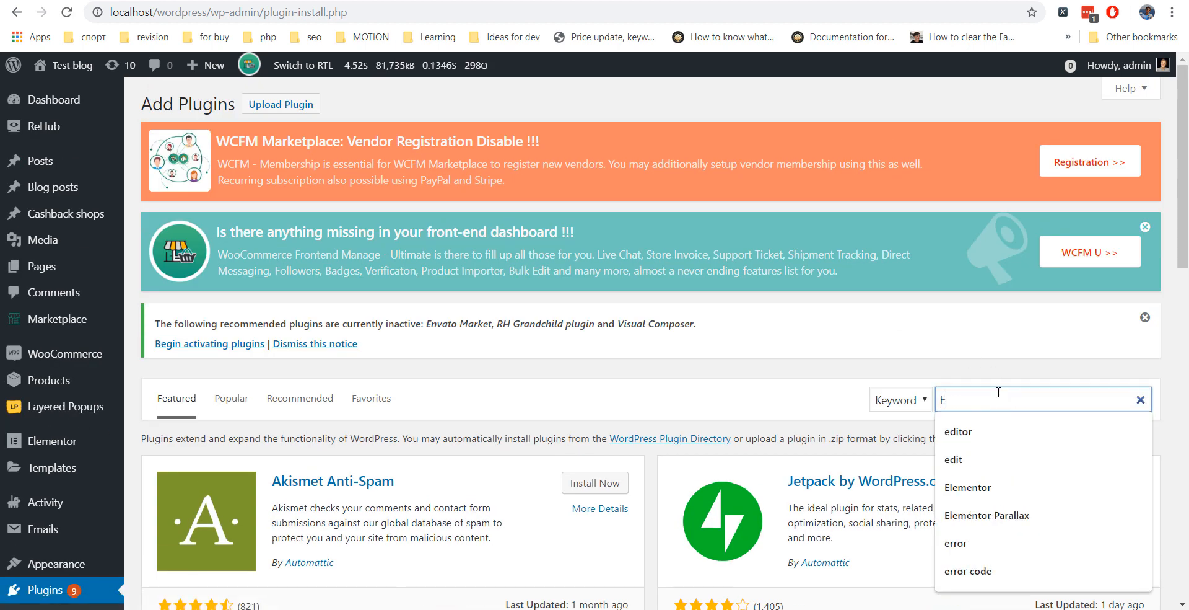
pyautogui.write('lementor')
pyautogui.scroll(-2, 745, 384)
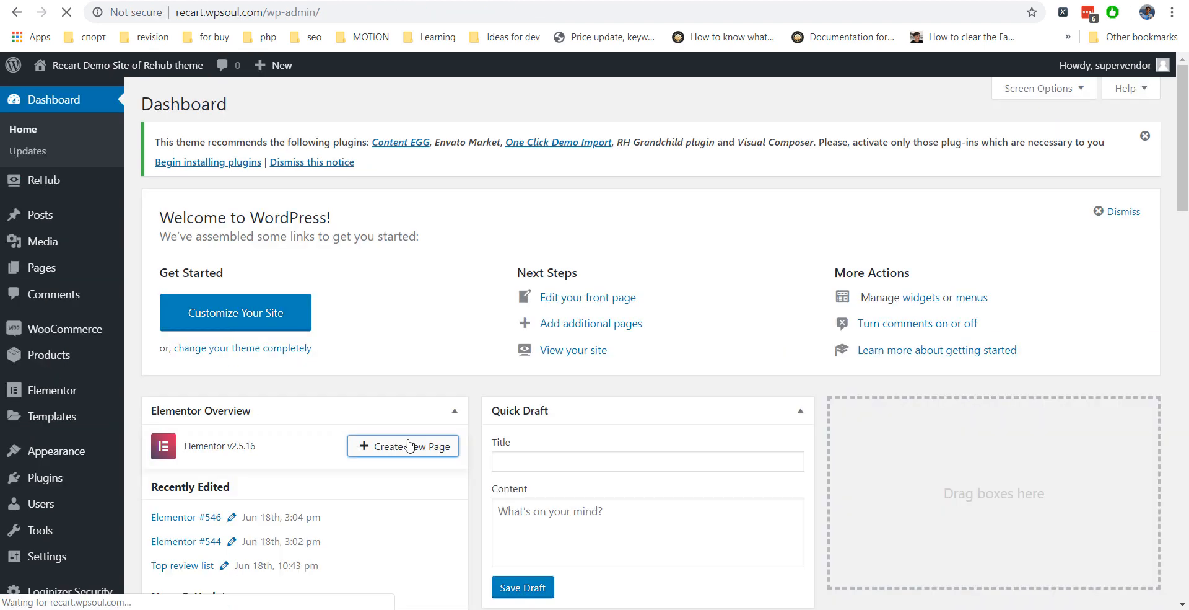
# - Create a new Elementor page from the Recart dashboard and set its content area type to Full Width Content Box
pyautogui.click(409, 446)
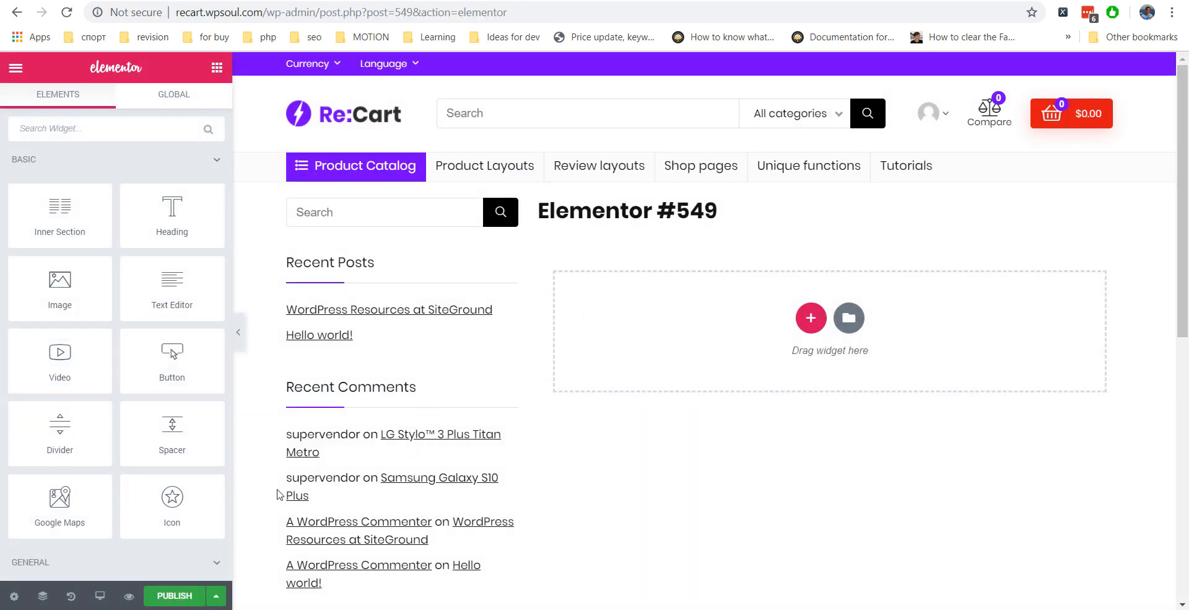
pyautogui.click(14, 596)
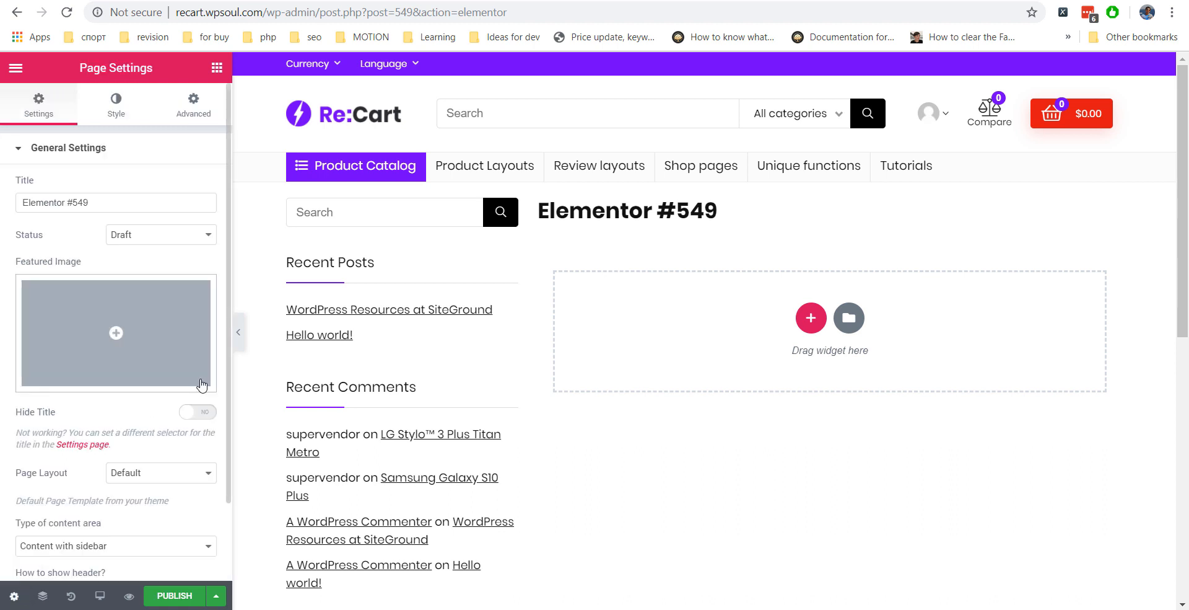
pyautogui.scroll(-2, 201, 384)
pyautogui.click(124, 458)
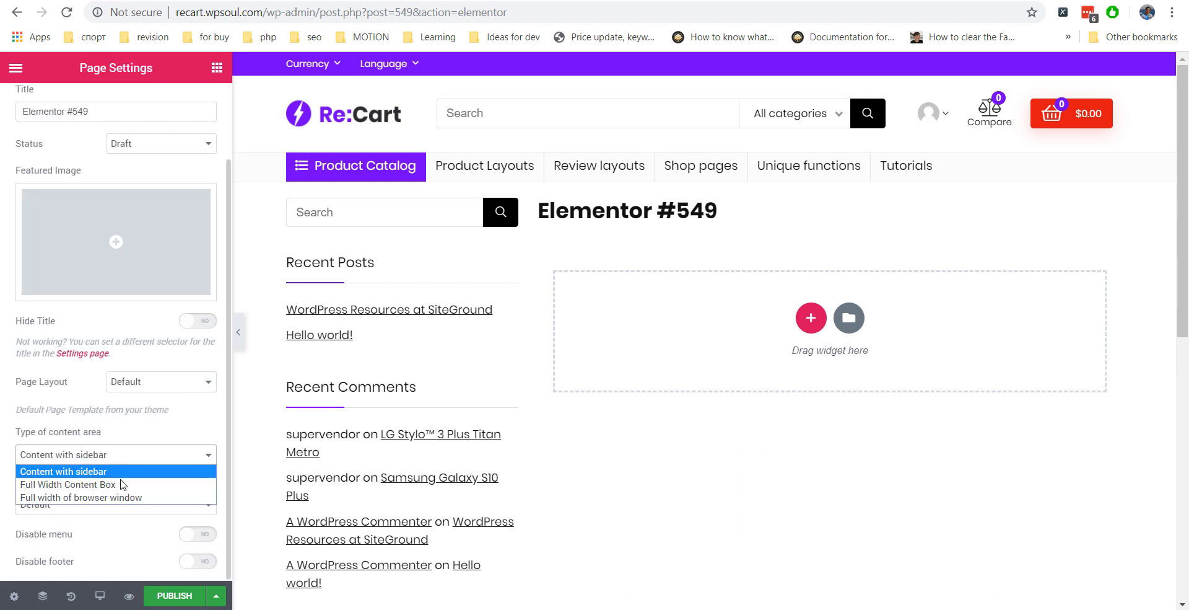
pyautogui.click(122, 484)
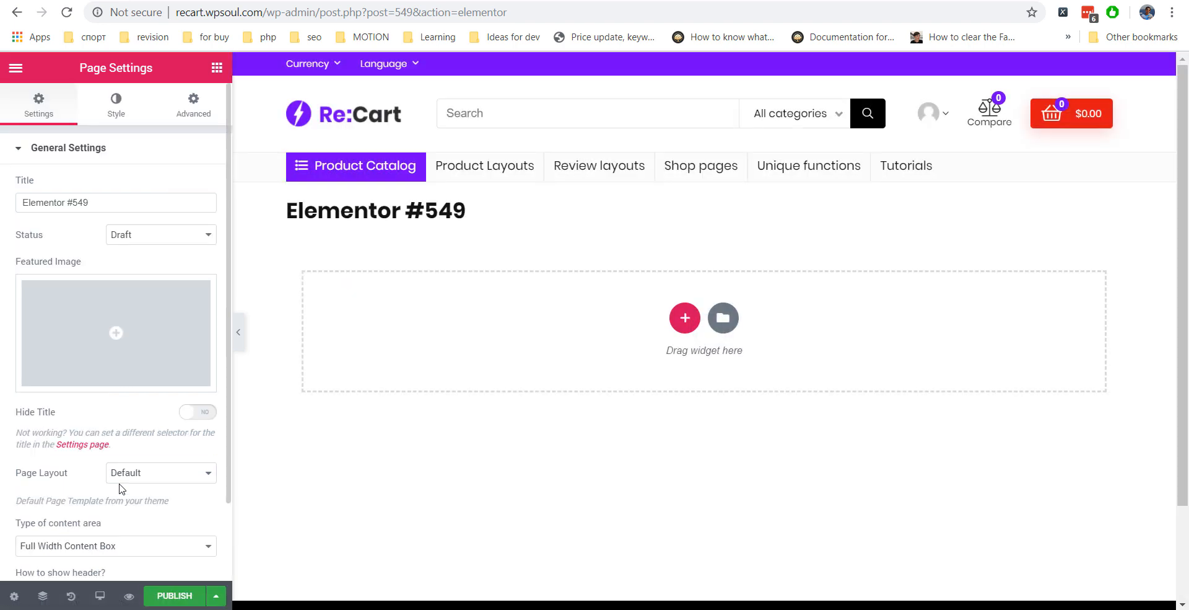
# - Add the Advanced Listing Builder widget from the ReHub deal/coupon modules to the empty page section
pyautogui.scroll(-6, 130, 270)
pyautogui.scroll(-15, 130, 270)
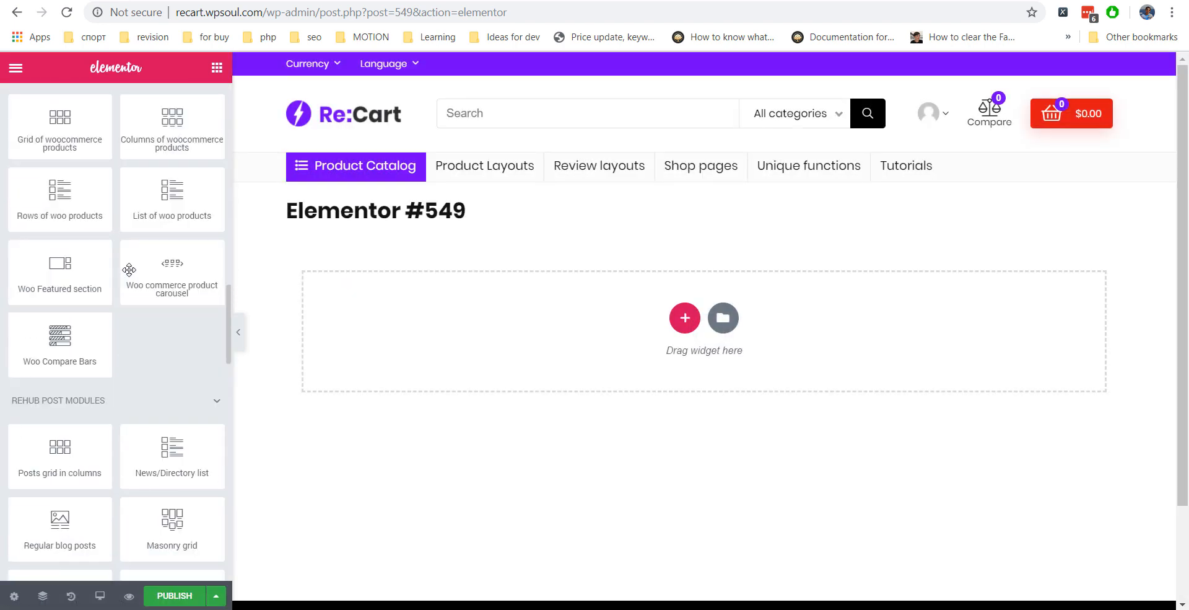
pyautogui.scroll(-10, 129, 269)
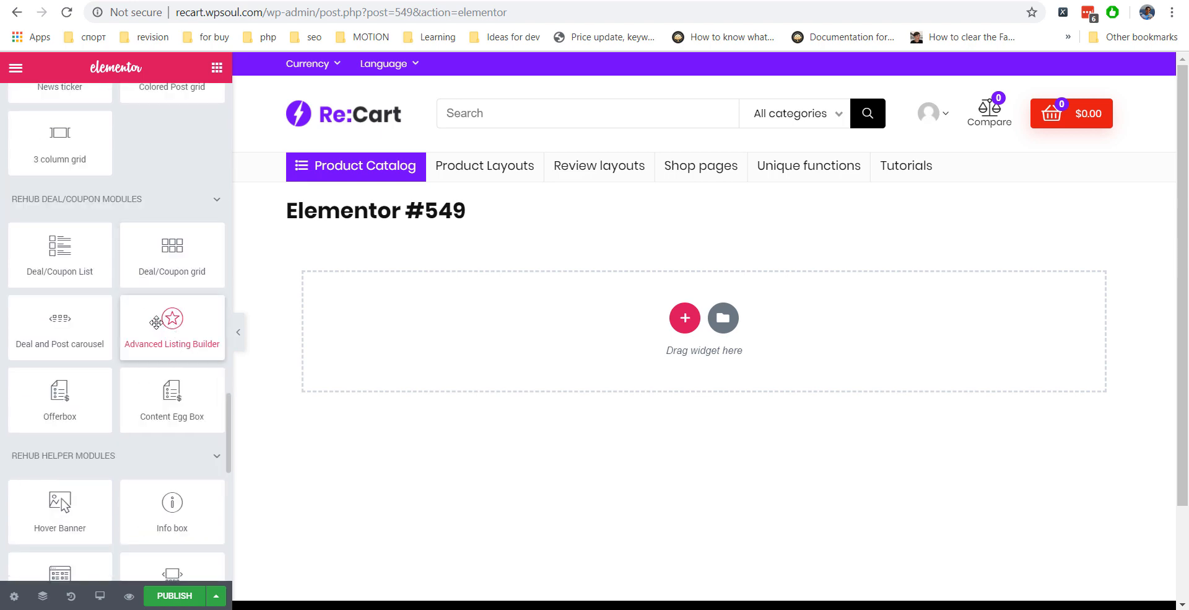
pyautogui.moveTo(156, 322); pyautogui.dragTo(436, 328)
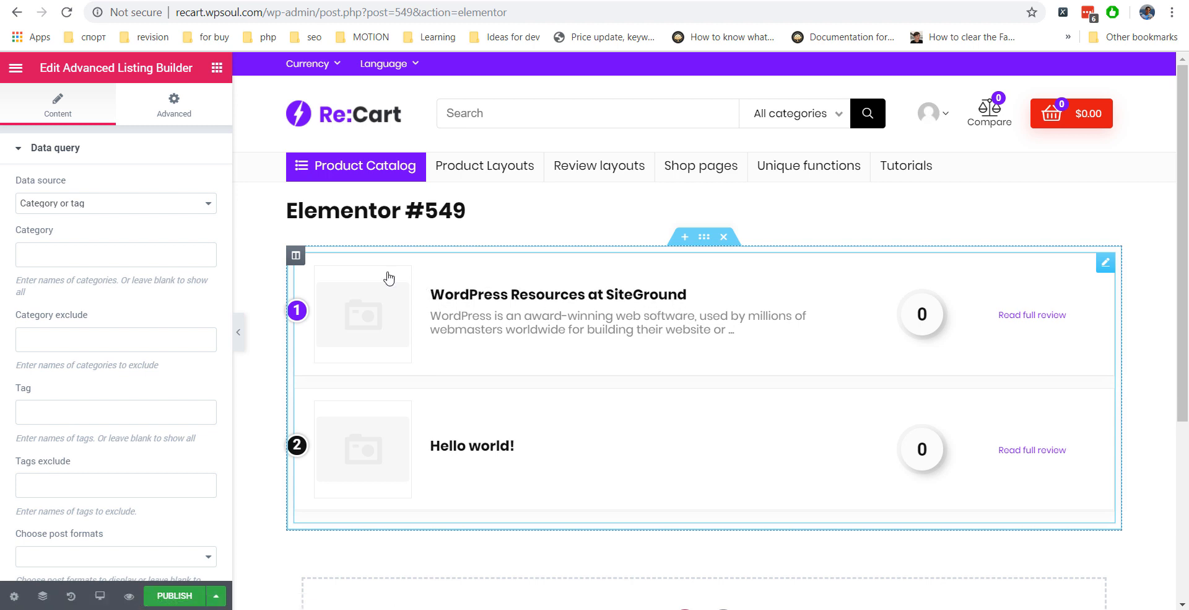
# - Set the listing's data source to Custom post type and taxonomy, with product as the post type
pyautogui.click(129, 206)
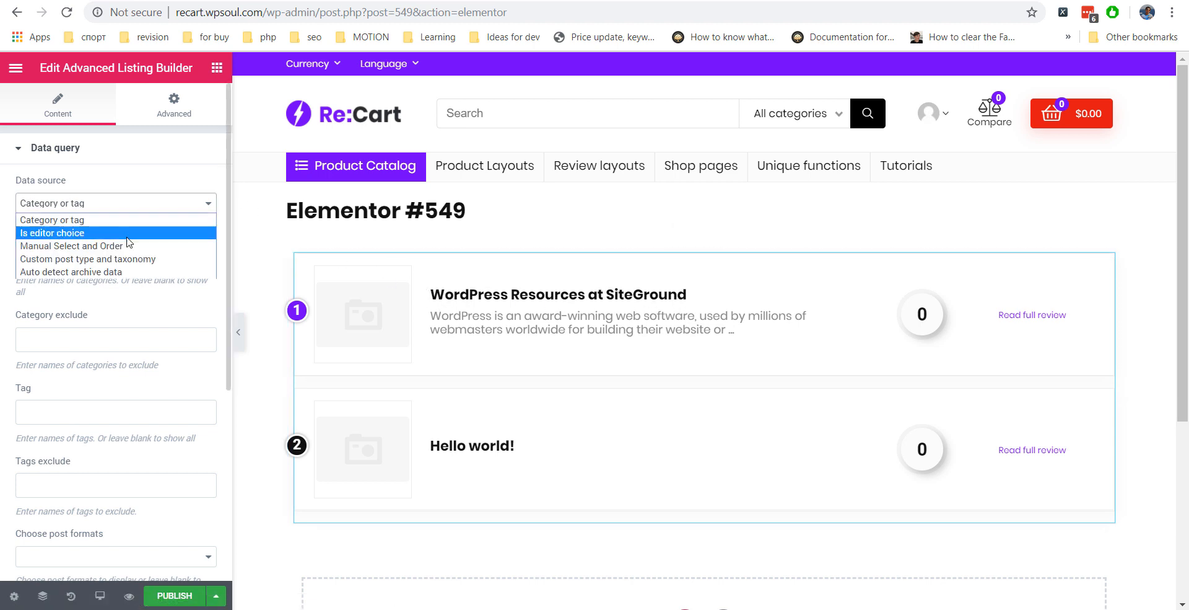
pyautogui.click(132, 260)
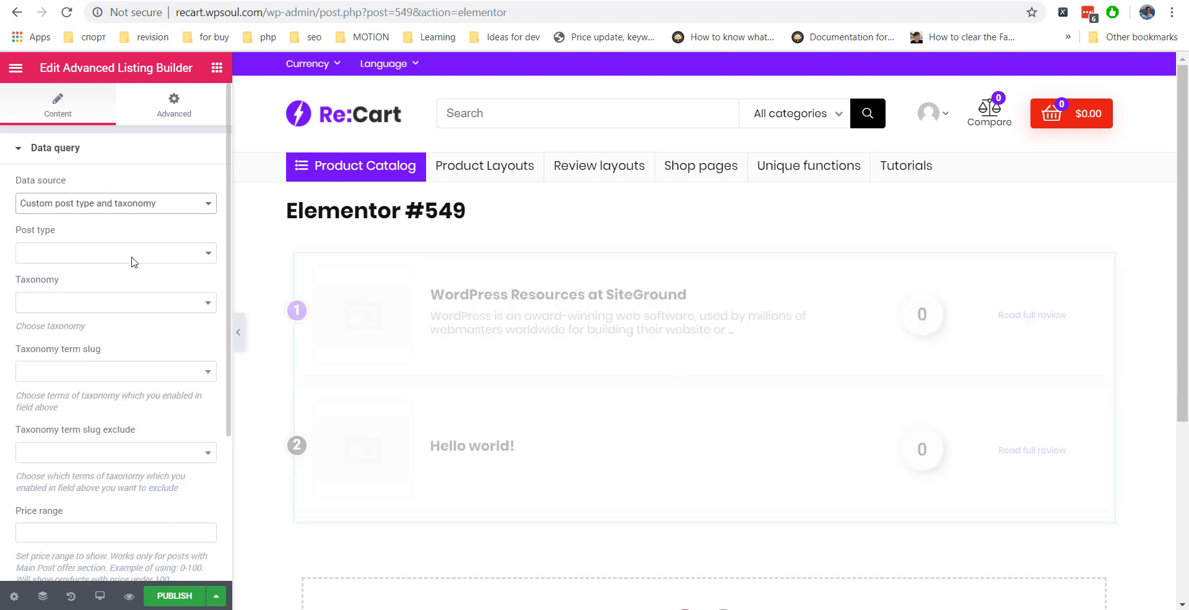
pyautogui.click(126, 260)
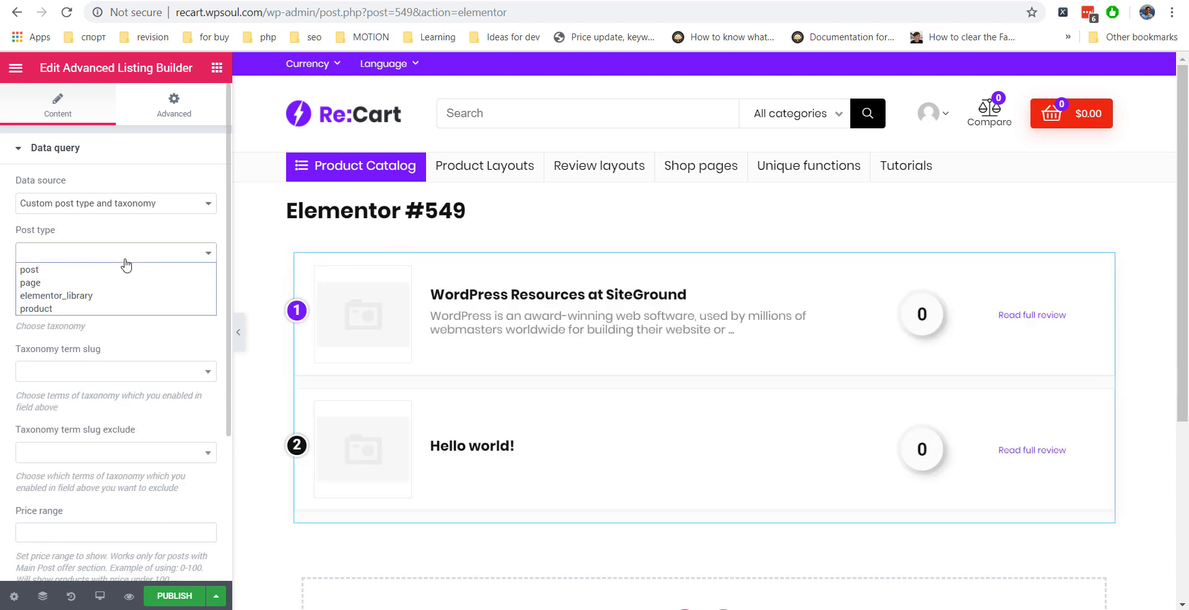
pyautogui.click(109, 307)
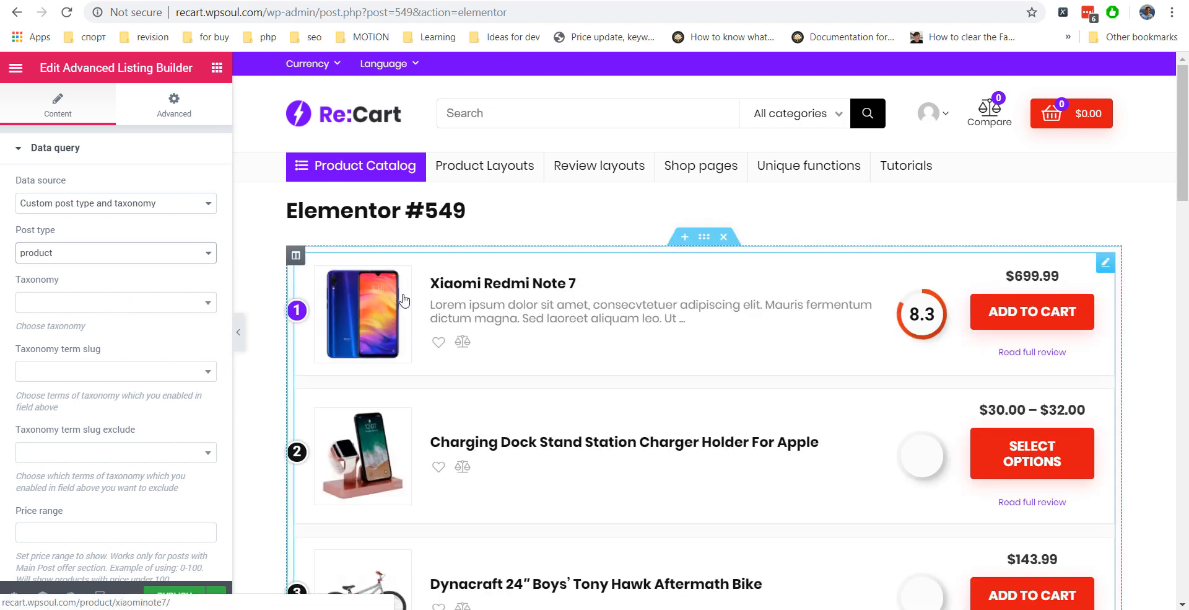
pyautogui.scroll(-1, 405, 300)
pyautogui.scroll(1, 405, 300)
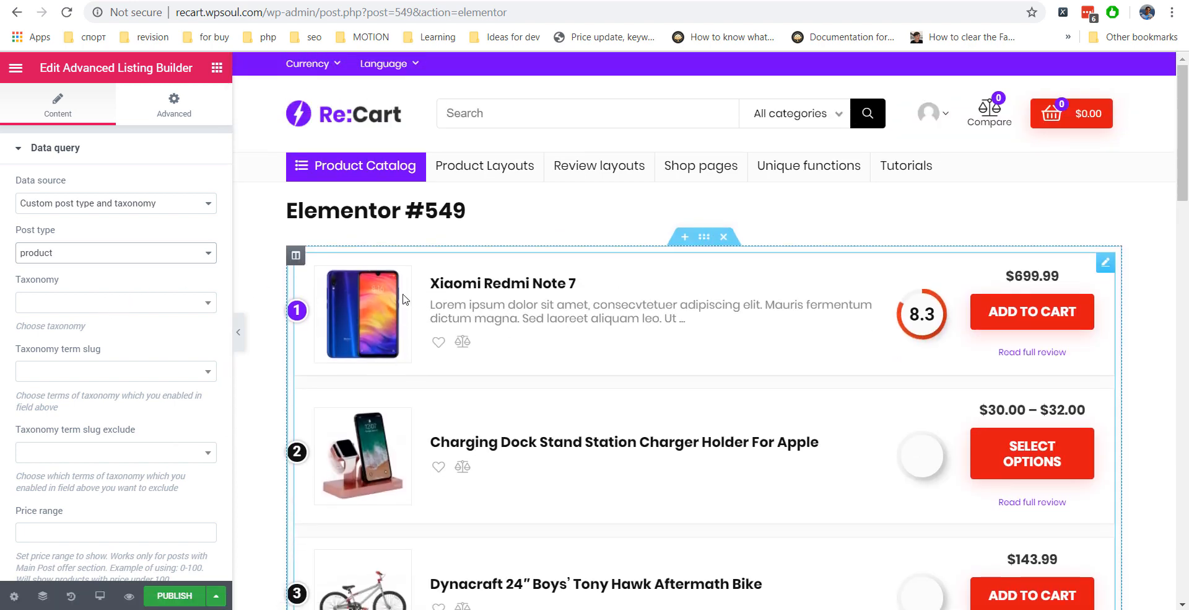
# - Filter the listing by the Product categories taxonomy, using the Smart Phones term
pyautogui.click(50, 308)
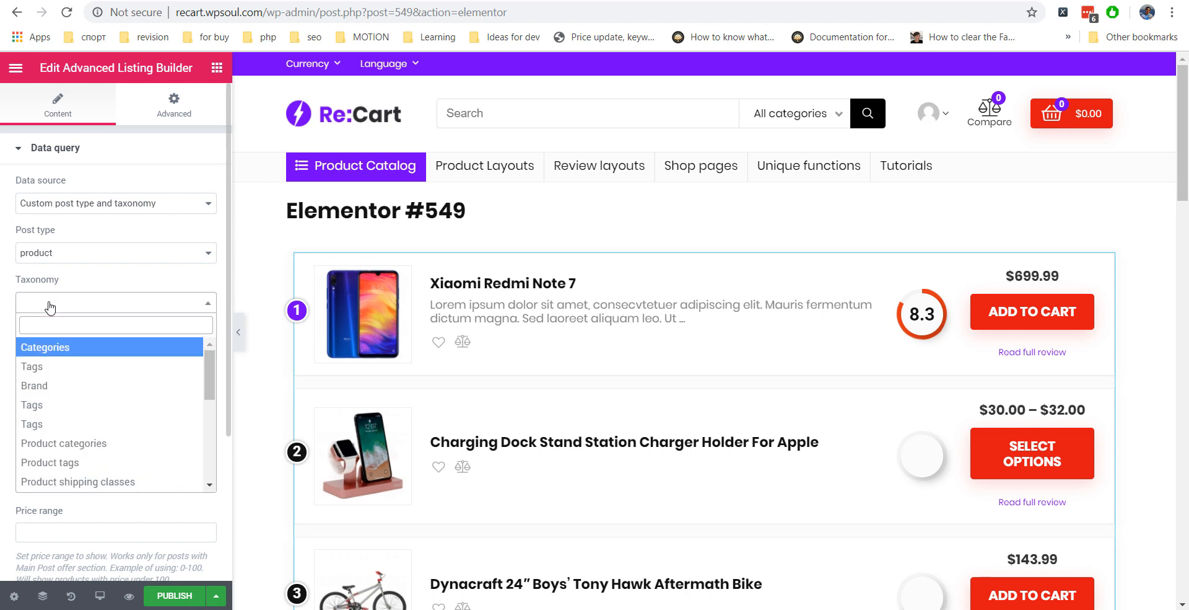
pyautogui.click(62, 441)
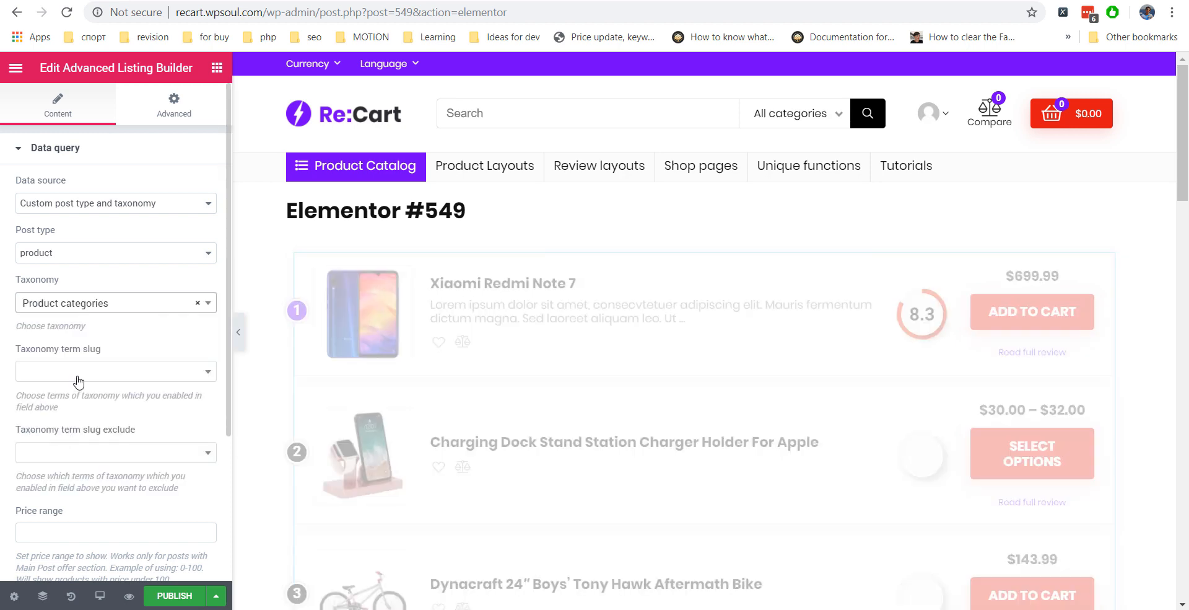
pyautogui.click(79, 380)
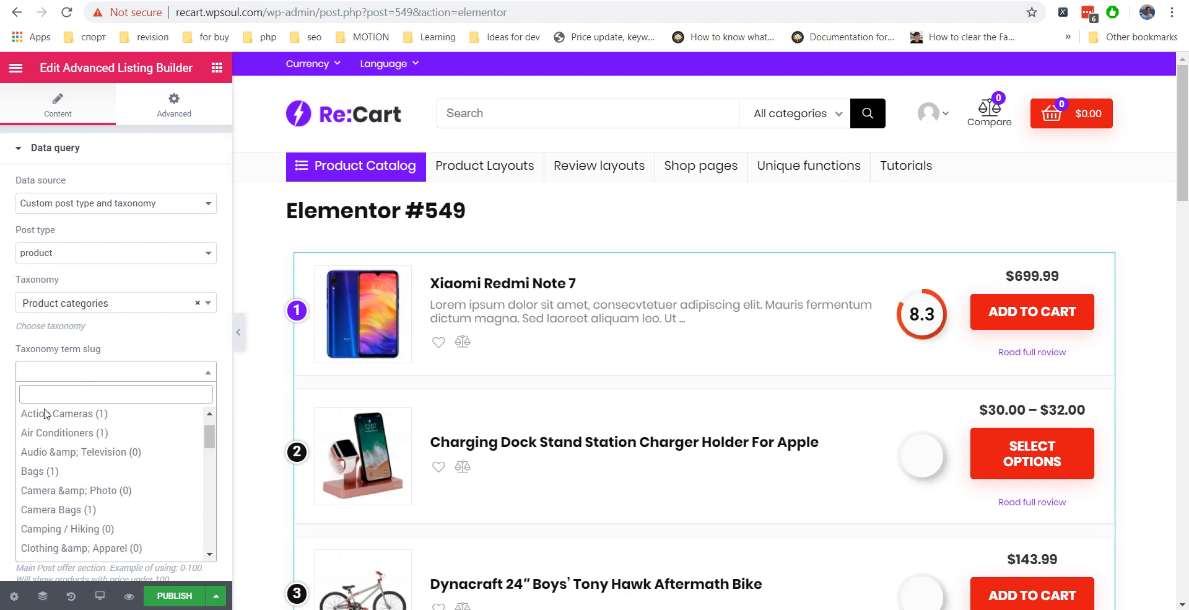
pyautogui.scroll(-10, 45, 413)
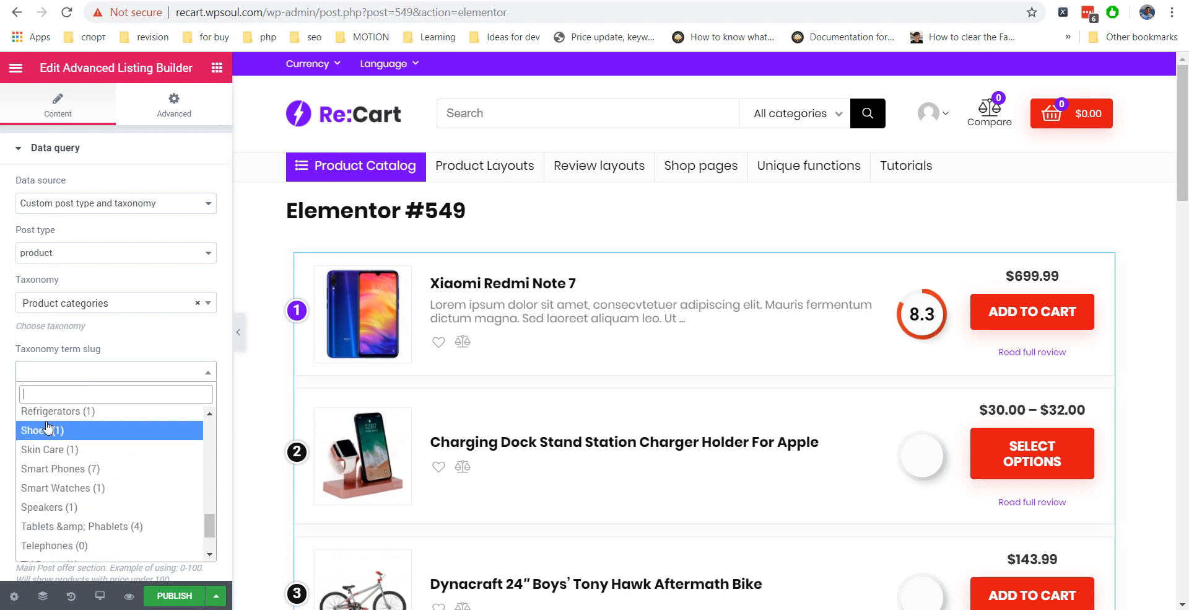
pyautogui.click(75, 468)
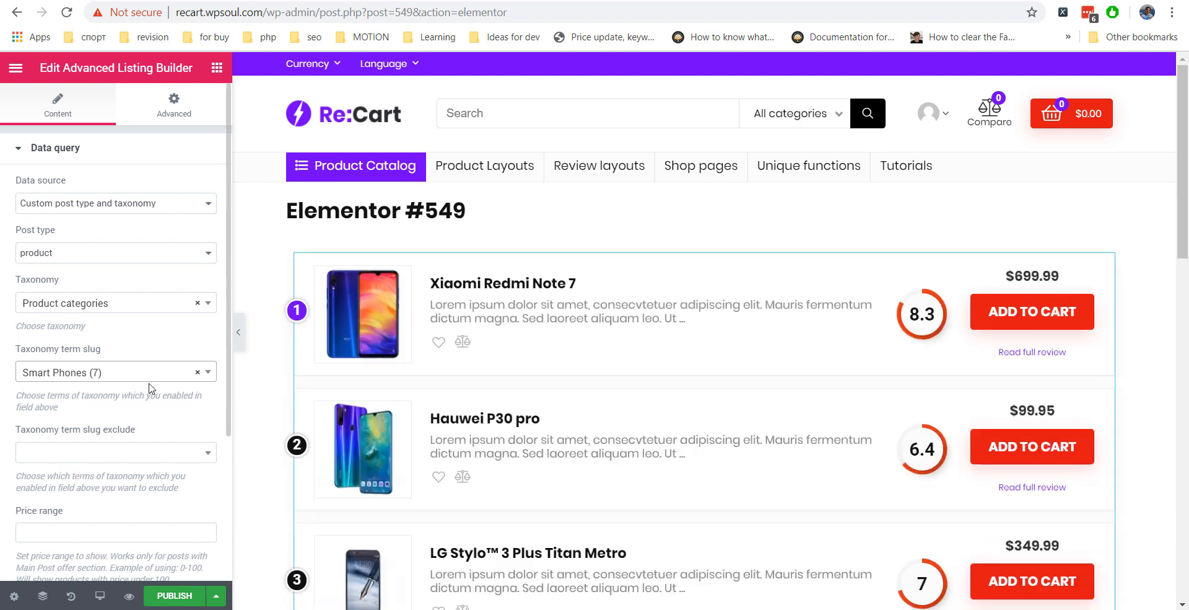
# - Examine the remaining data query filters and the order, sorting, offset, date, fetch count and pagination options in Data Settings
pyautogui.scroll(-3, 140, 429)
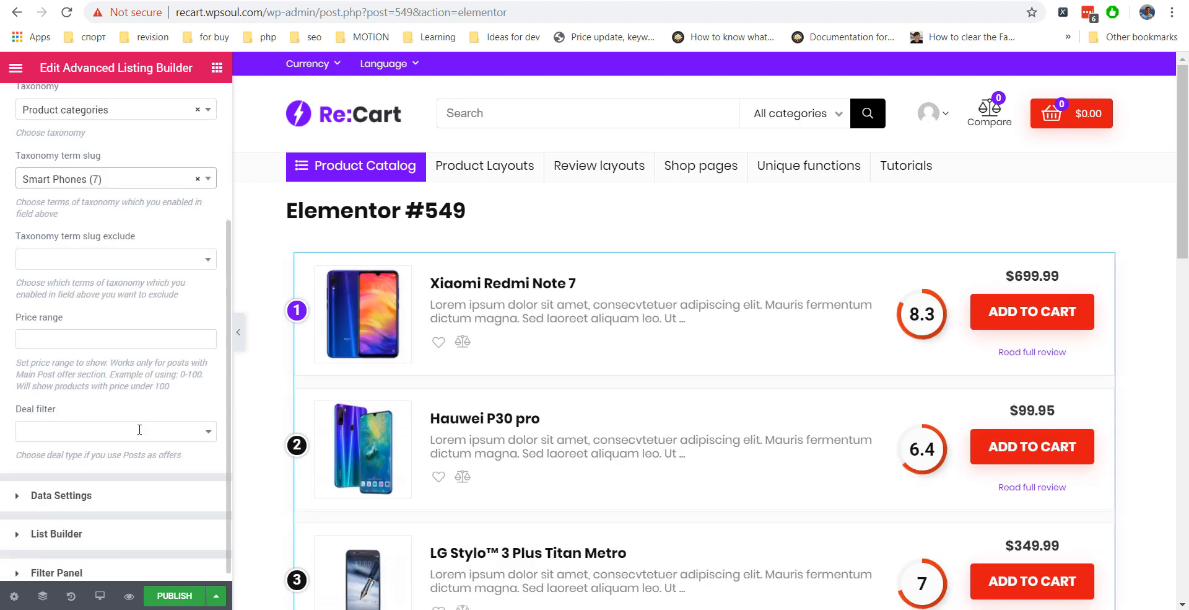
pyautogui.scroll(3, 139, 429)
pyautogui.click(59, 155)
pyautogui.click(59, 187)
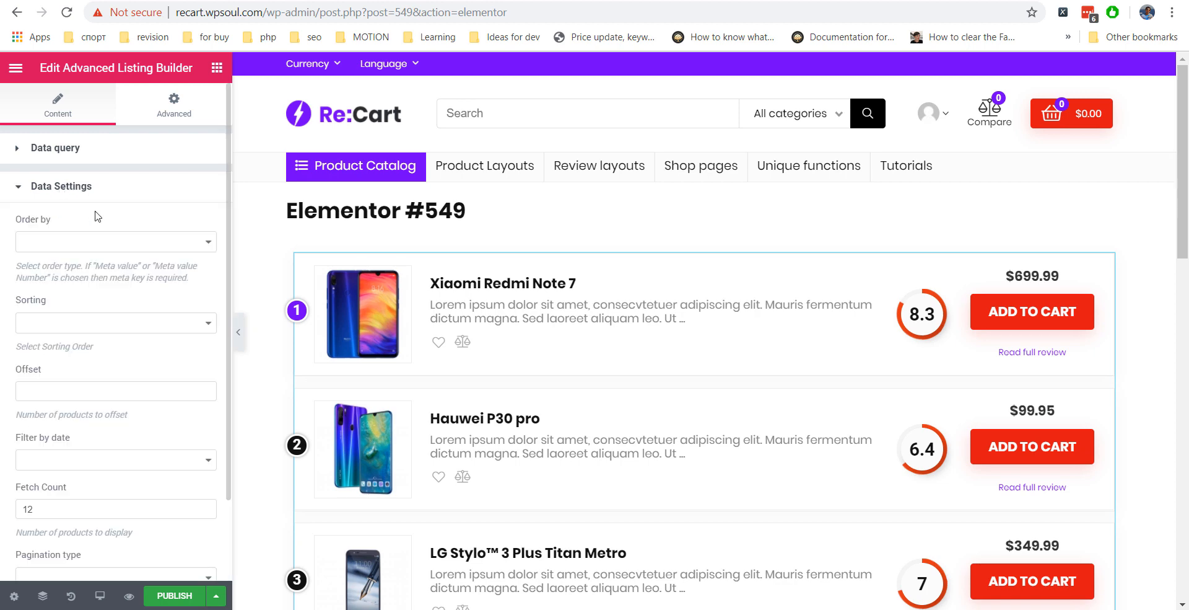
pyautogui.click(74, 247)
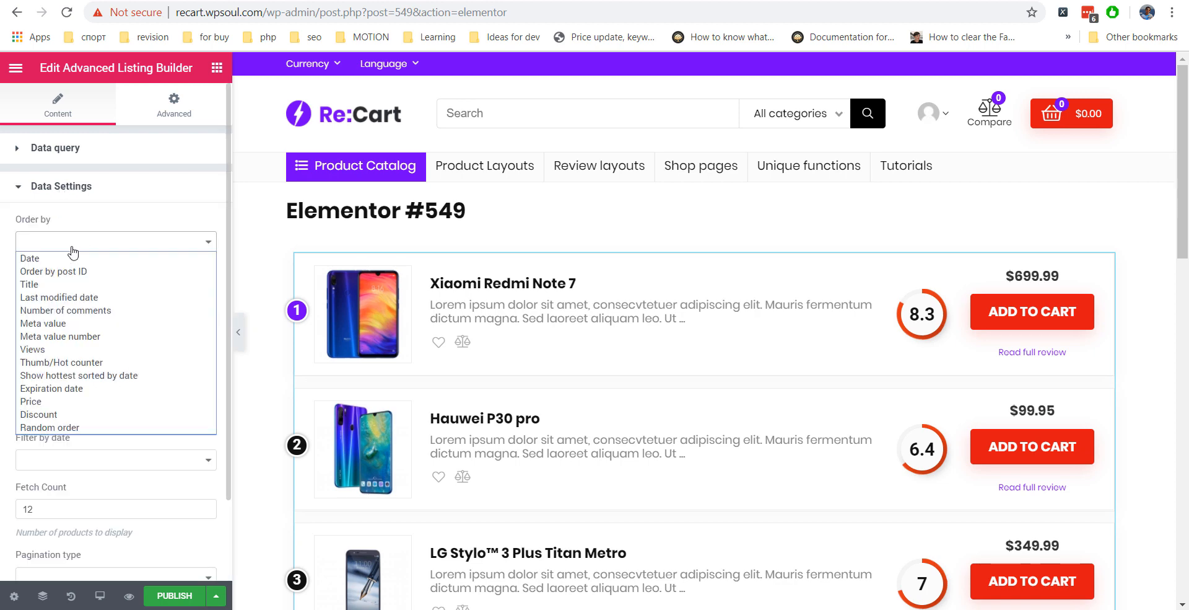
pyautogui.click(72, 251)
pyautogui.click(70, 322)
pyautogui.scroll(-2, 73, 342)
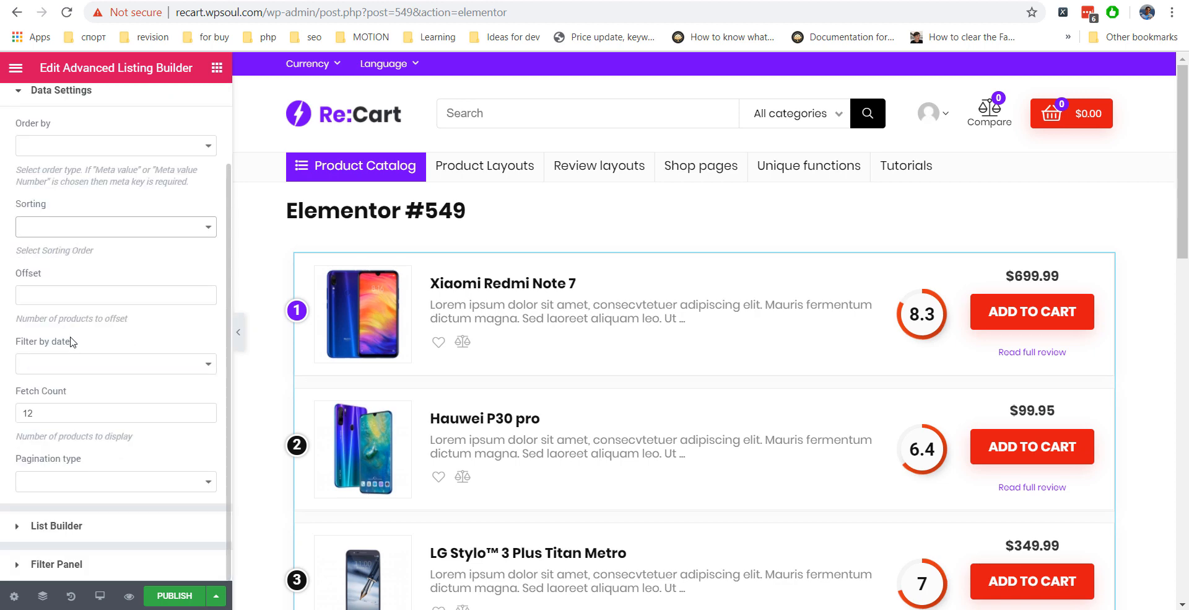
# - Check the pagination type choices in Data Settings and open the List Builder settings
pyautogui.click(114, 481)
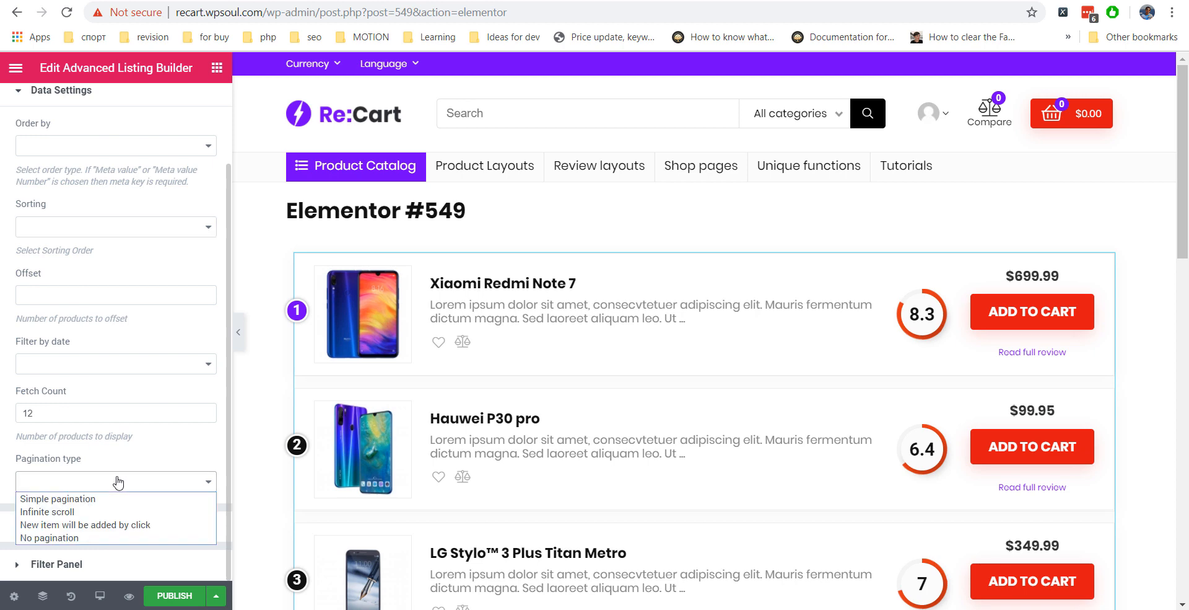
pyautogui.click(121, 496)
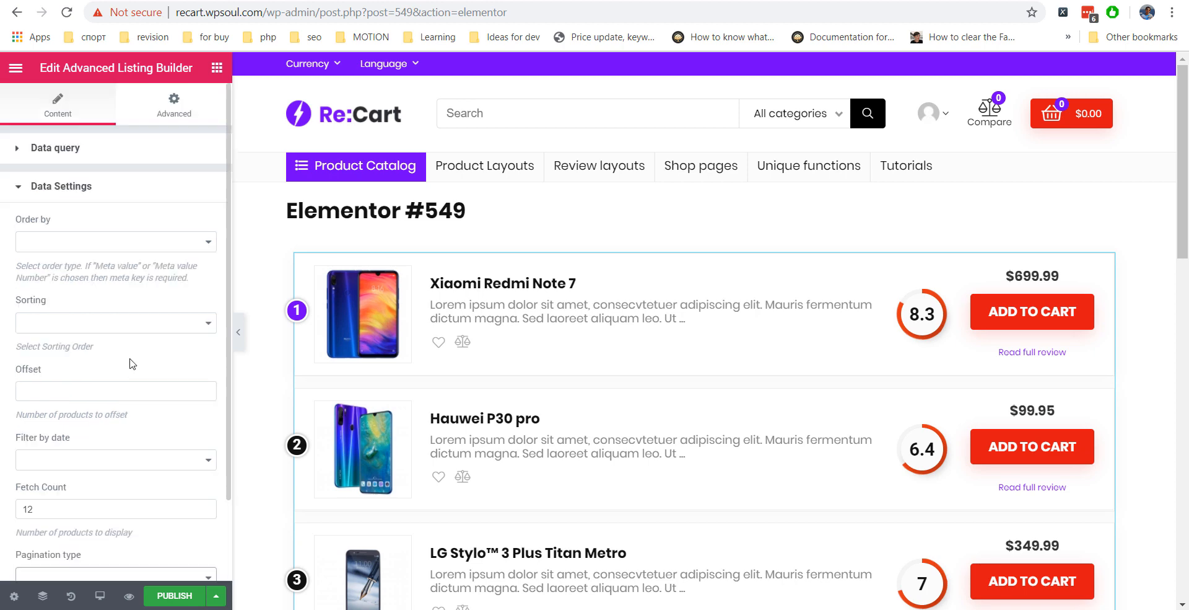
pyautogui.scroll(2, 97, 236)
pyautogui.click(79, 197)
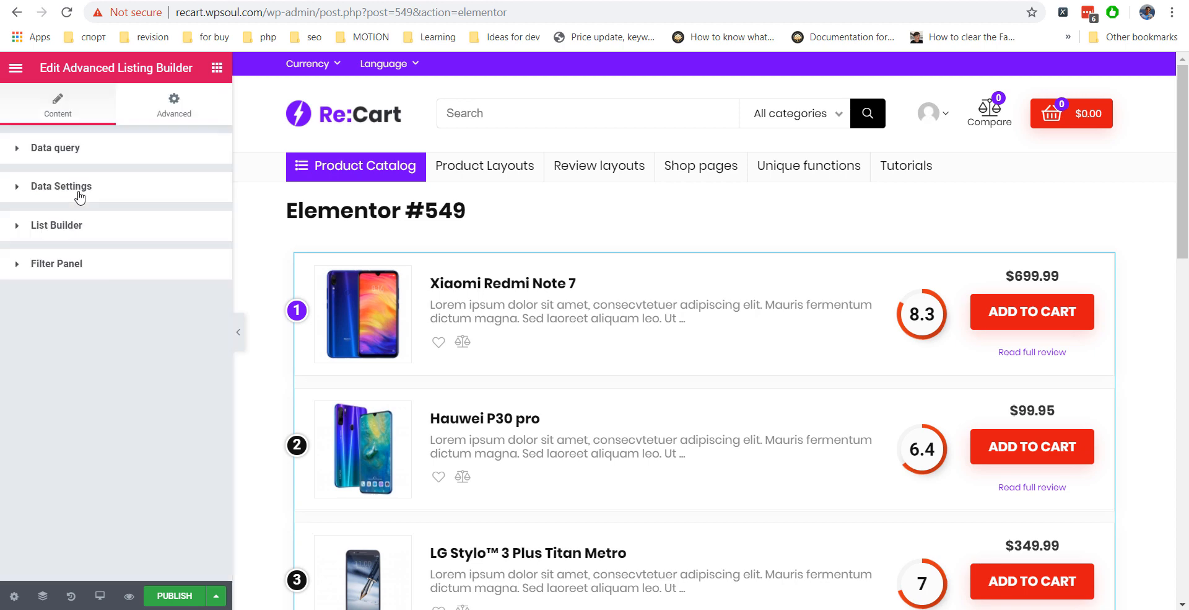
pyautogui.click(80, 227)
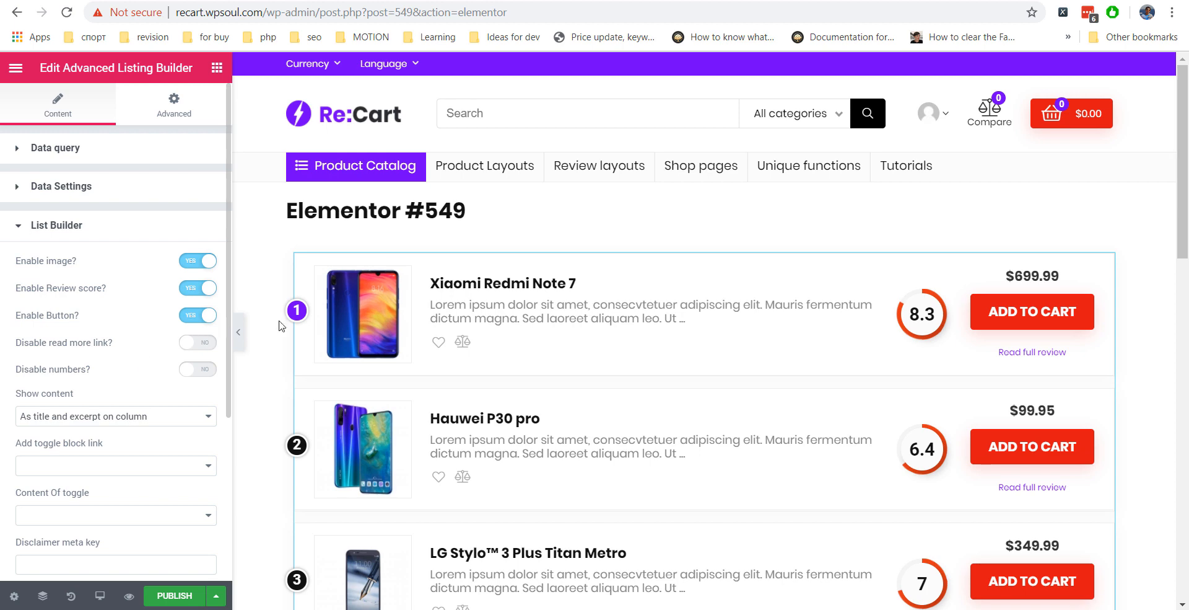
# - Try turning off the listing's review score and image, switching each one back on
pyautogui.click(194, 293)
pyautogui.click(204, 293)
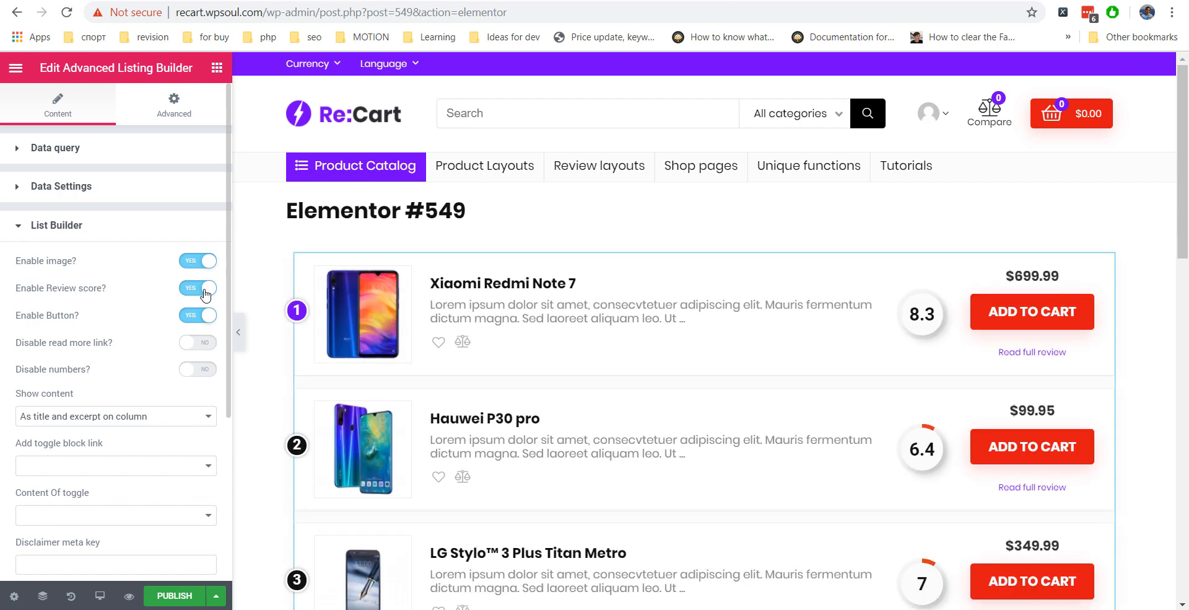
pyautogui.click(194, 265)
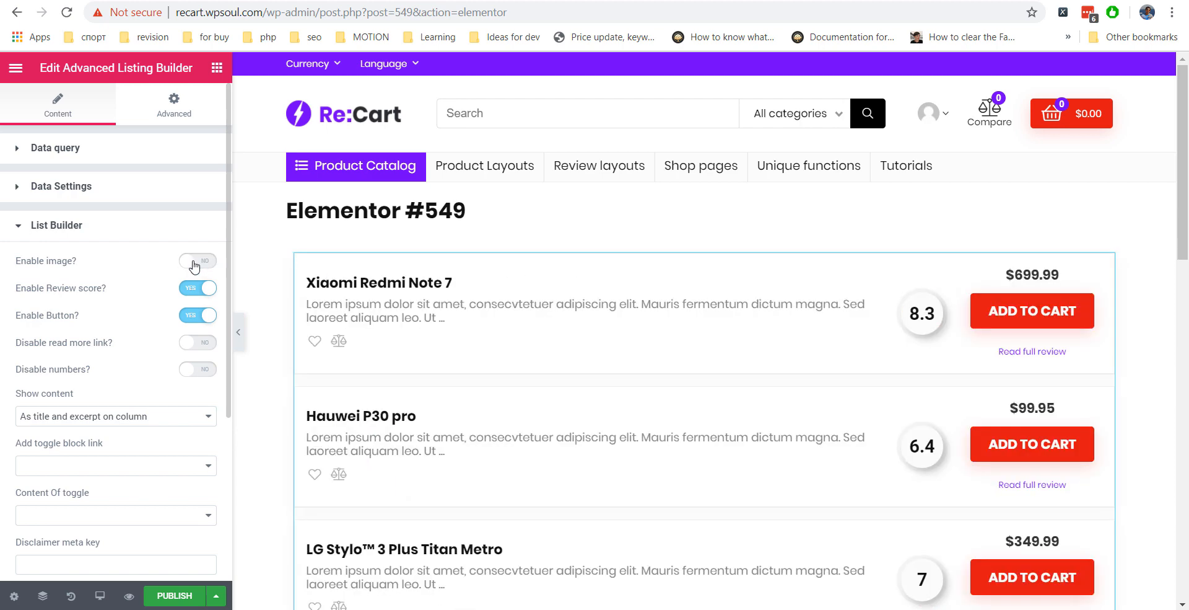
pyautogui.click(203, 265)
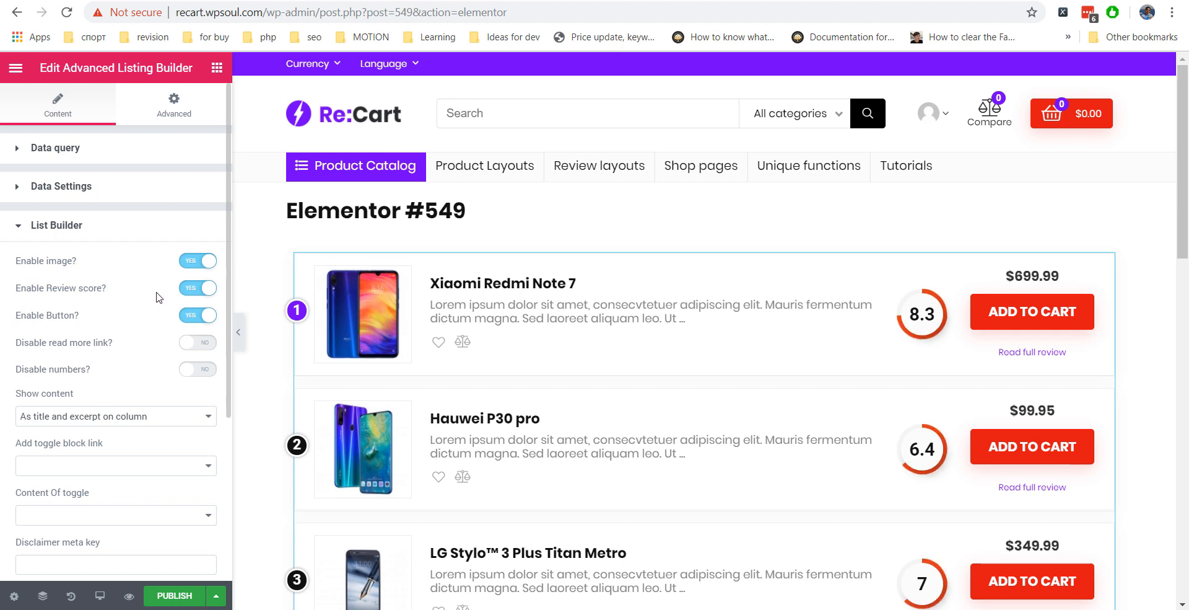
# - Review the WooCommerce product attributes page, including its form for adding a new attribute
pyautogui.scroll(-3, 157, 298)
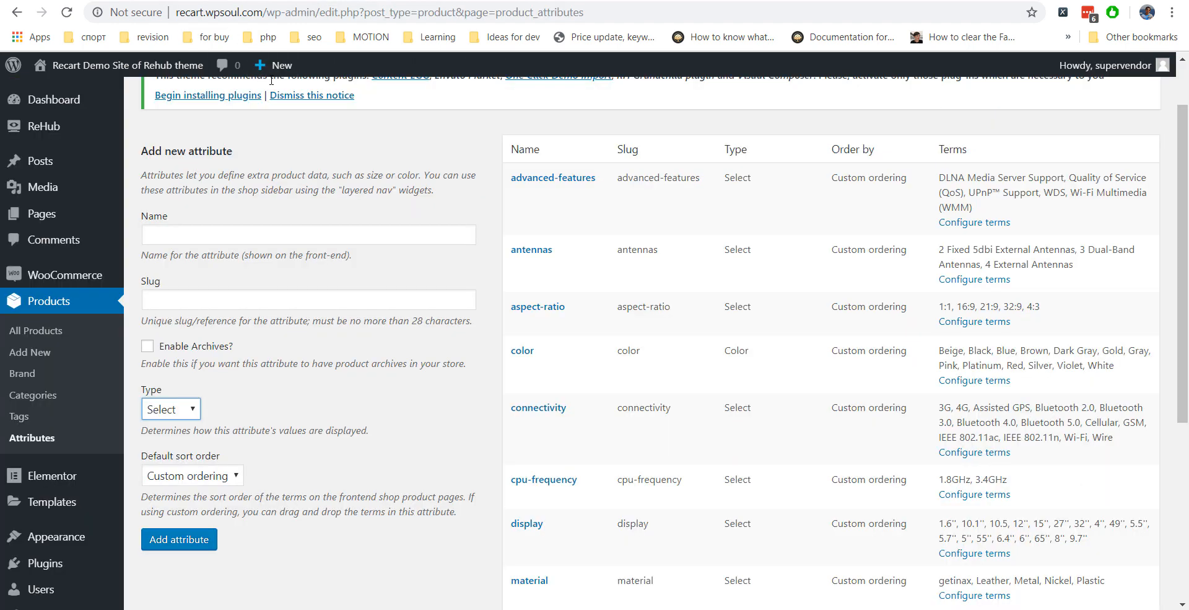
pyautogui.scroll(2, 310, 139)
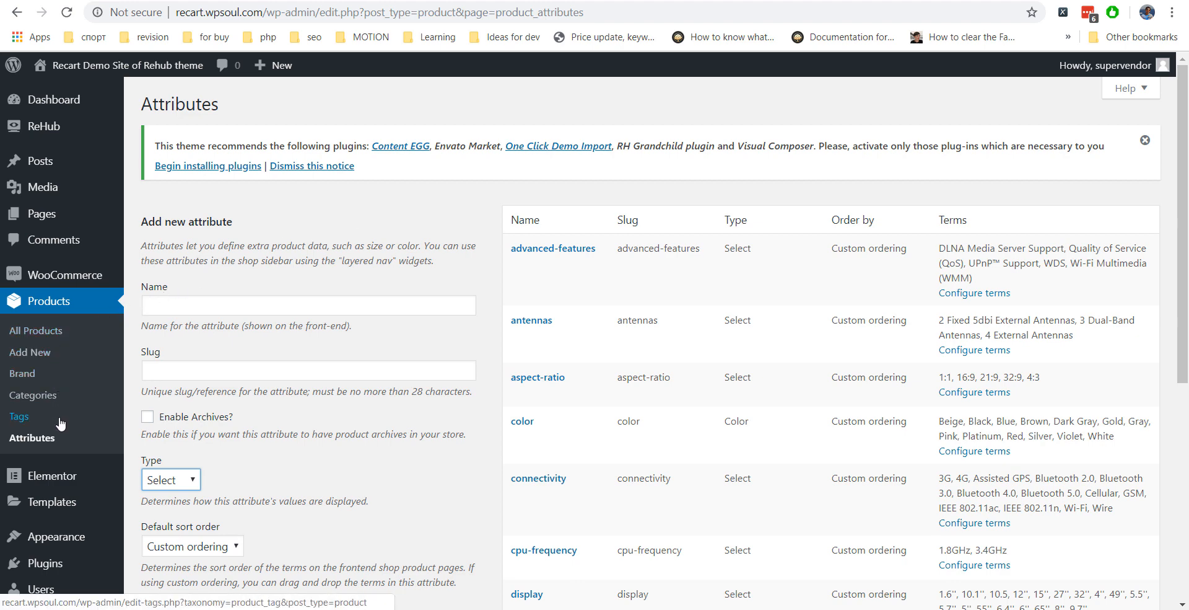
pyautogui.click(235, 296)
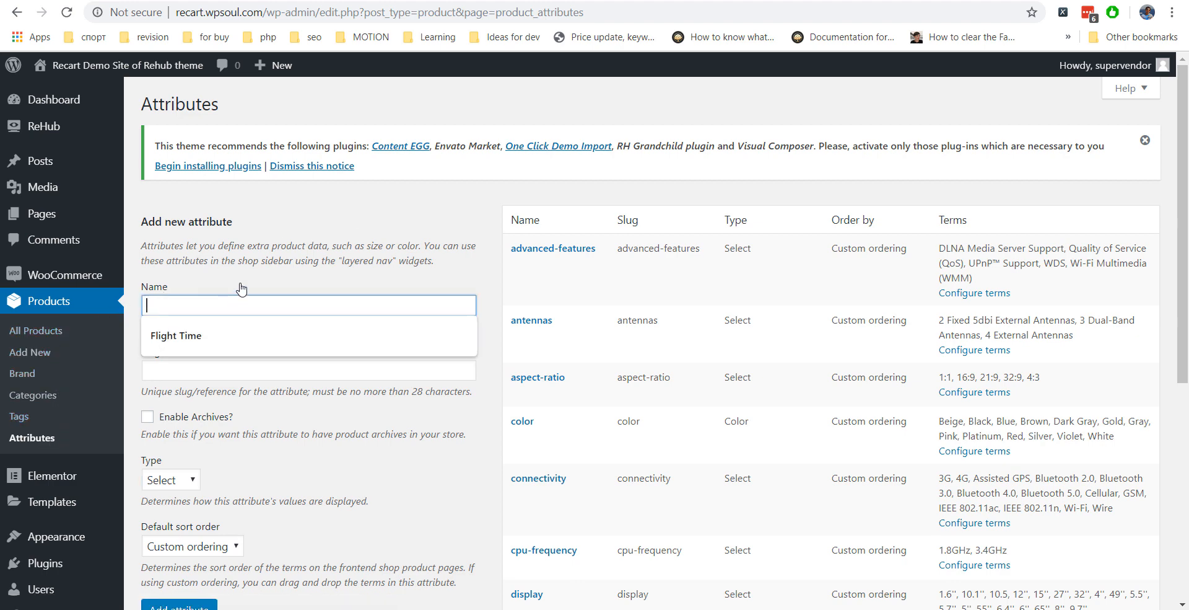
pyautogui.click(235, 301)
pyautogui.scroll(-1, 179, 378)
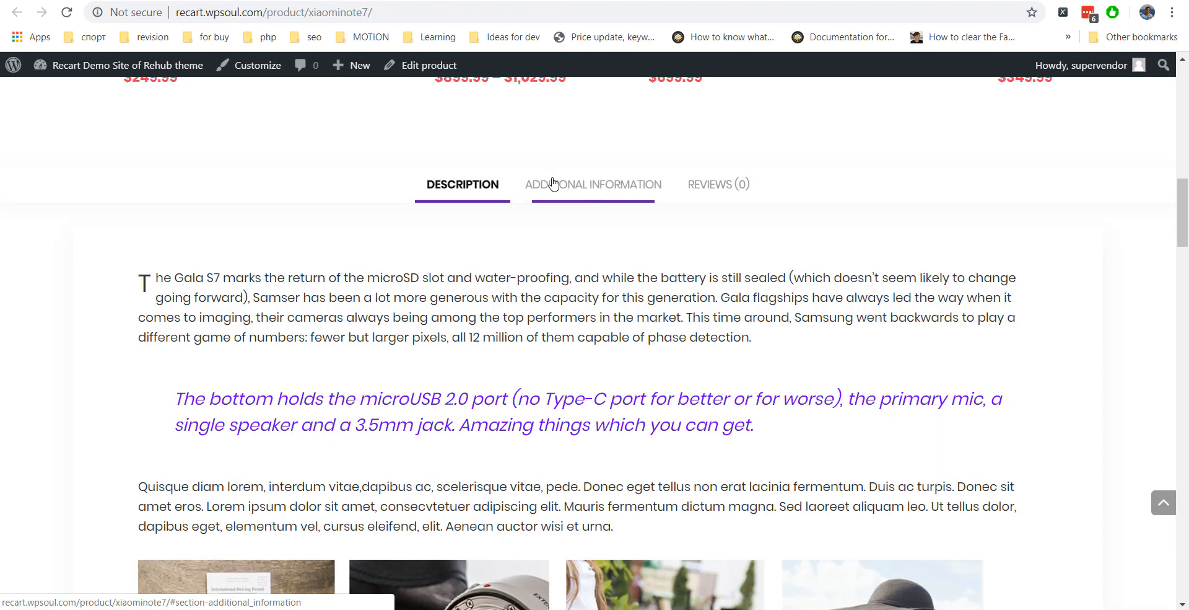
# - View the Additional information specification on the Xiaomi Redmi Note 7 page, and check the type choices for a new attribute
pyautogui.click(552, 183)
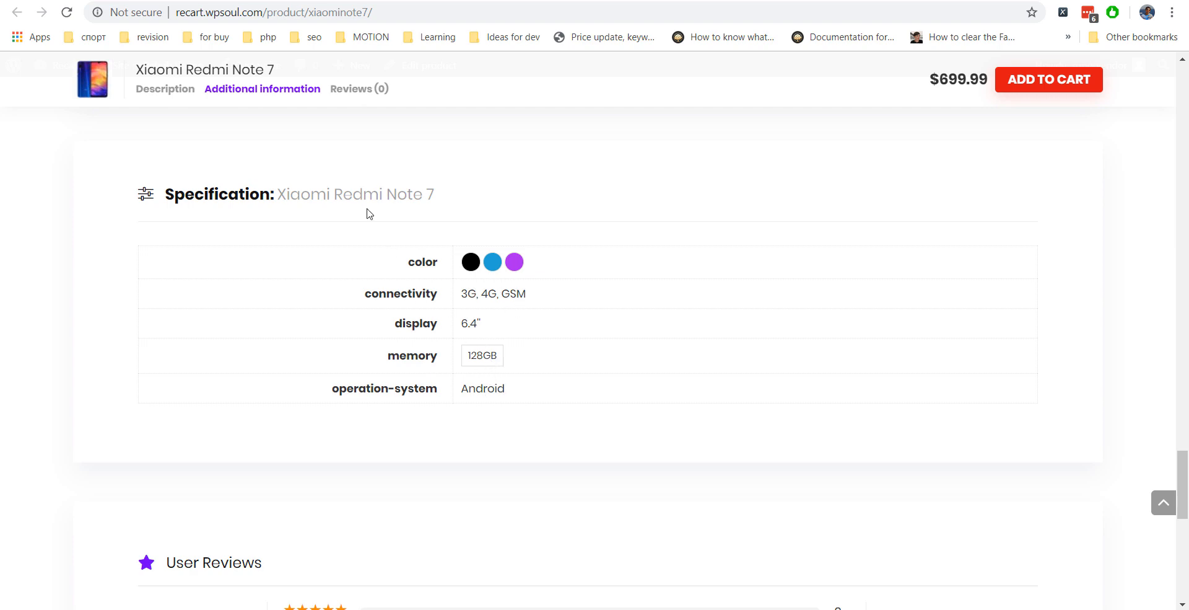
pyautogui.click(202, 0)
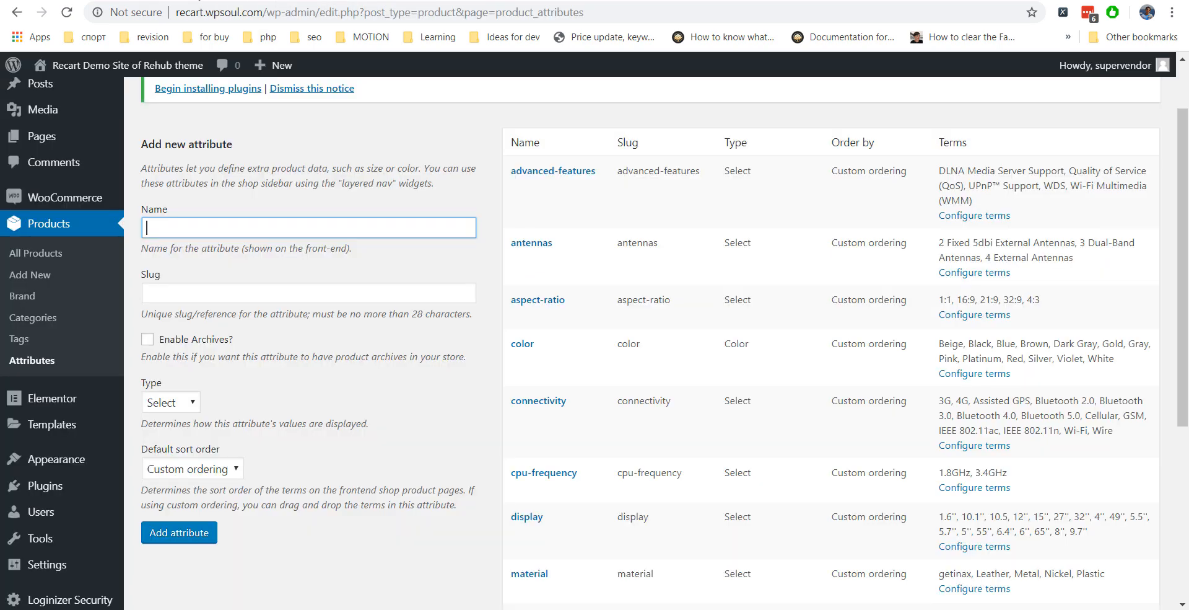
pyautogui.click(151, 407)
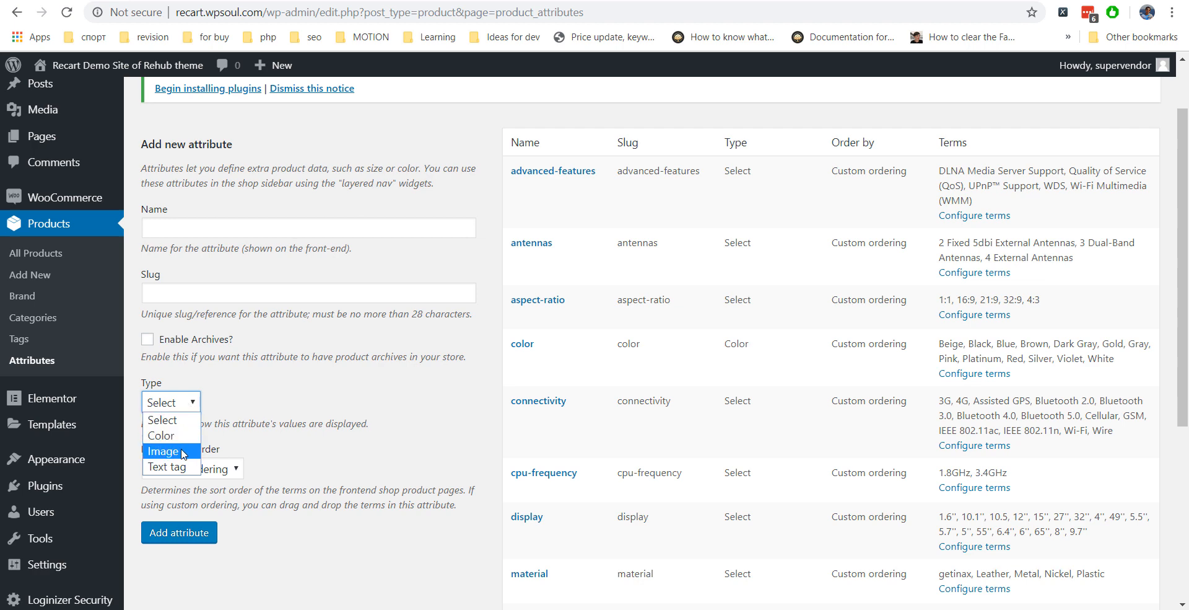
pyautogui.click(316, 464)
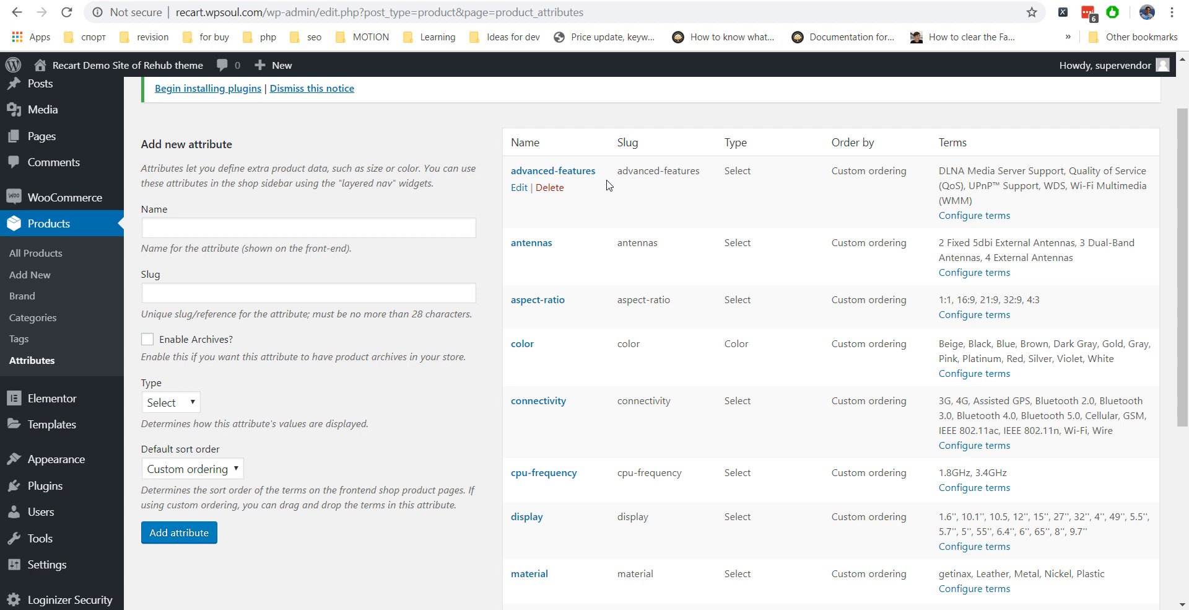
# - Open the color attribute's terms and view the swatch color setting of the Beige term
pyautogui.scroll(-1, 605, 207)
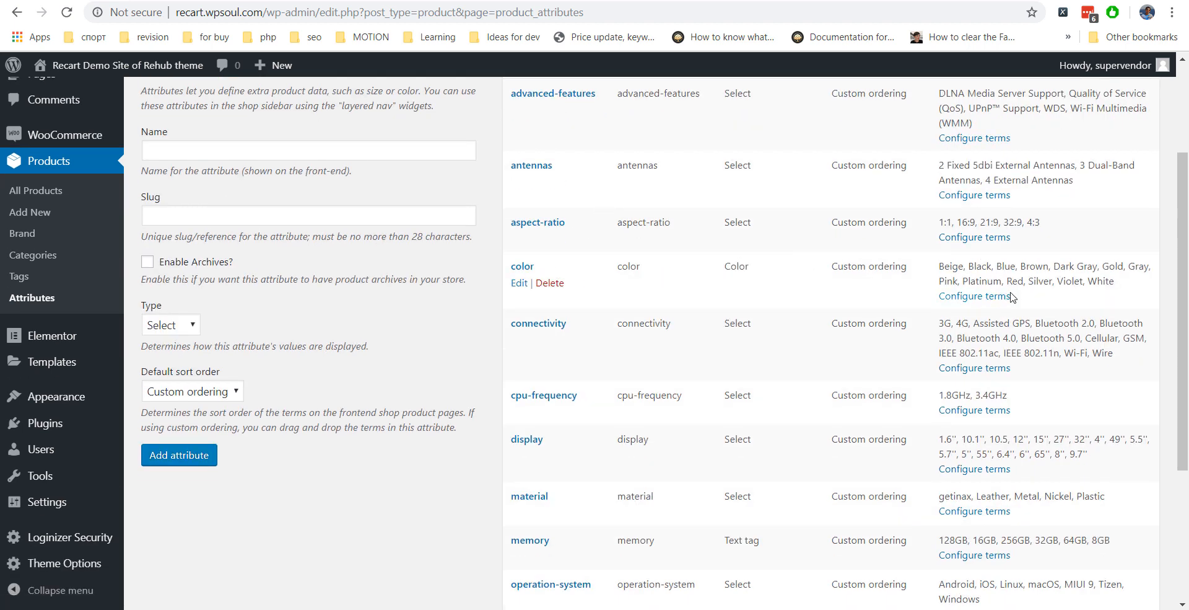
pyautogui.click(993, 298)
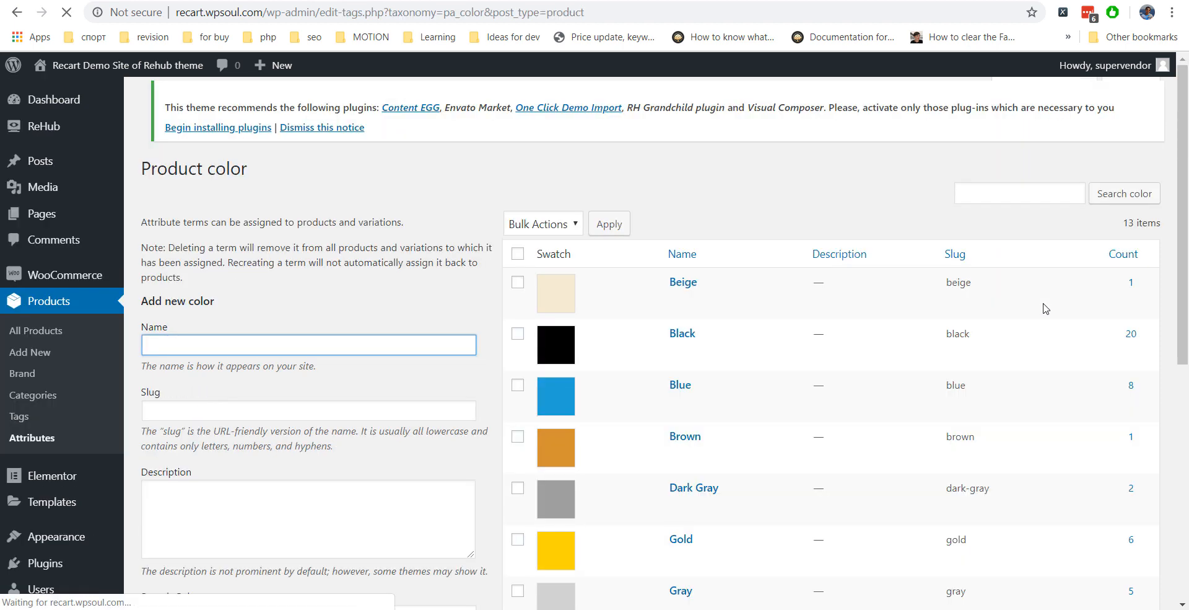
pyautogui.scroll(-1, 867, 298)
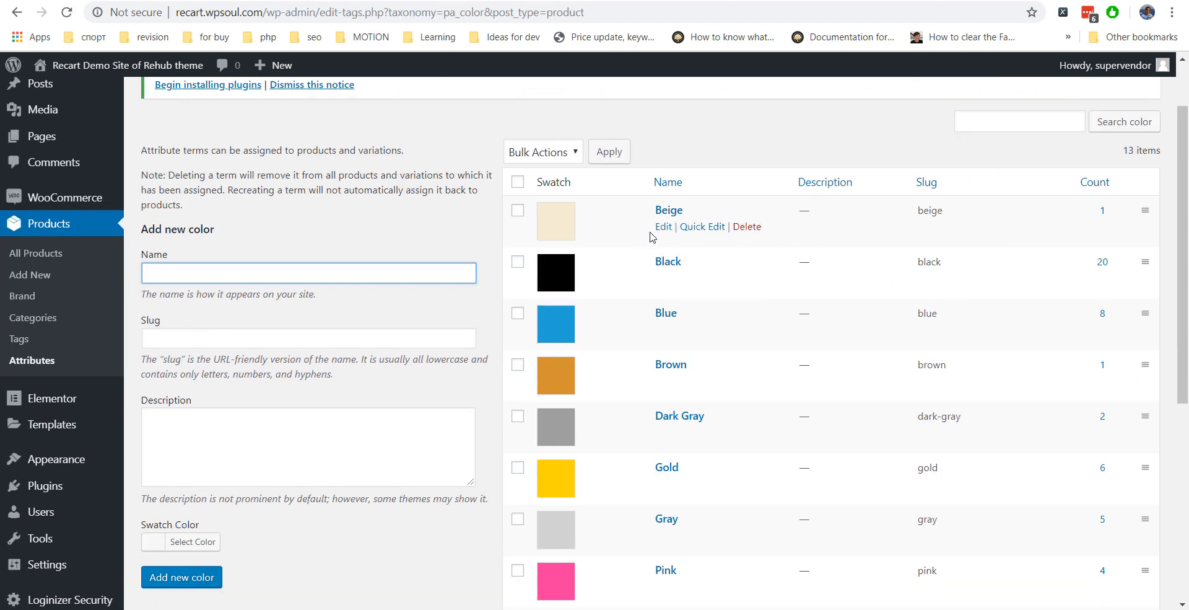
pyautogui.click(664, 228)
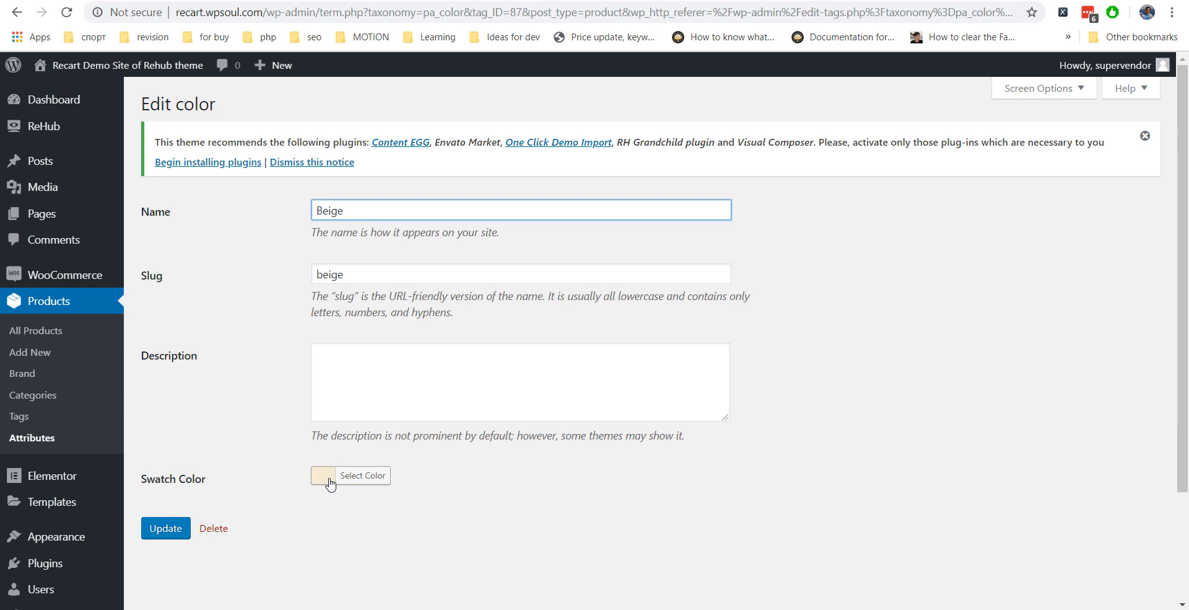
pyautogui.click(16, 14)
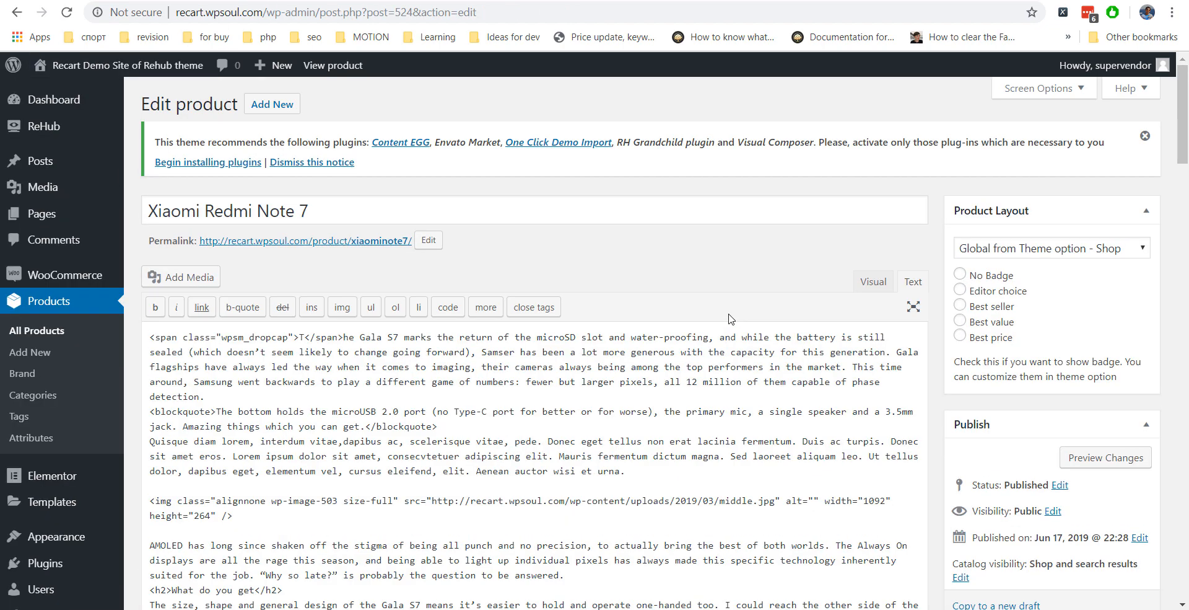
# - Open the attributes in the Xiaomi Redmi Note 7's product data and check which attributes can be added
pyautogui.scroll(-20, 728, 318)
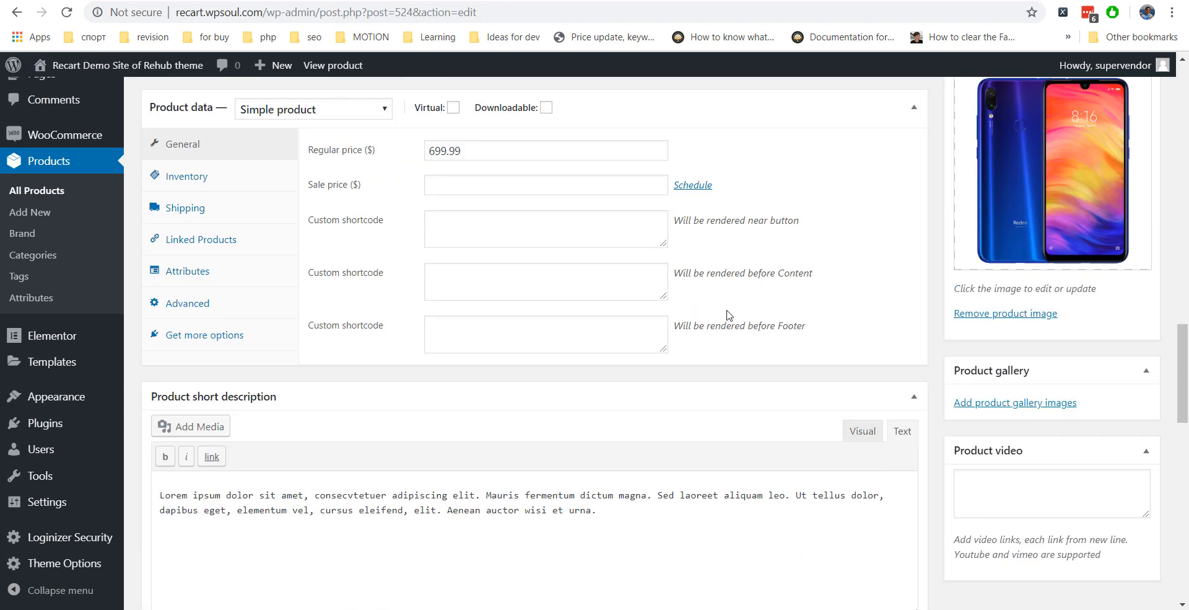
pyautogui.click(199, 277)
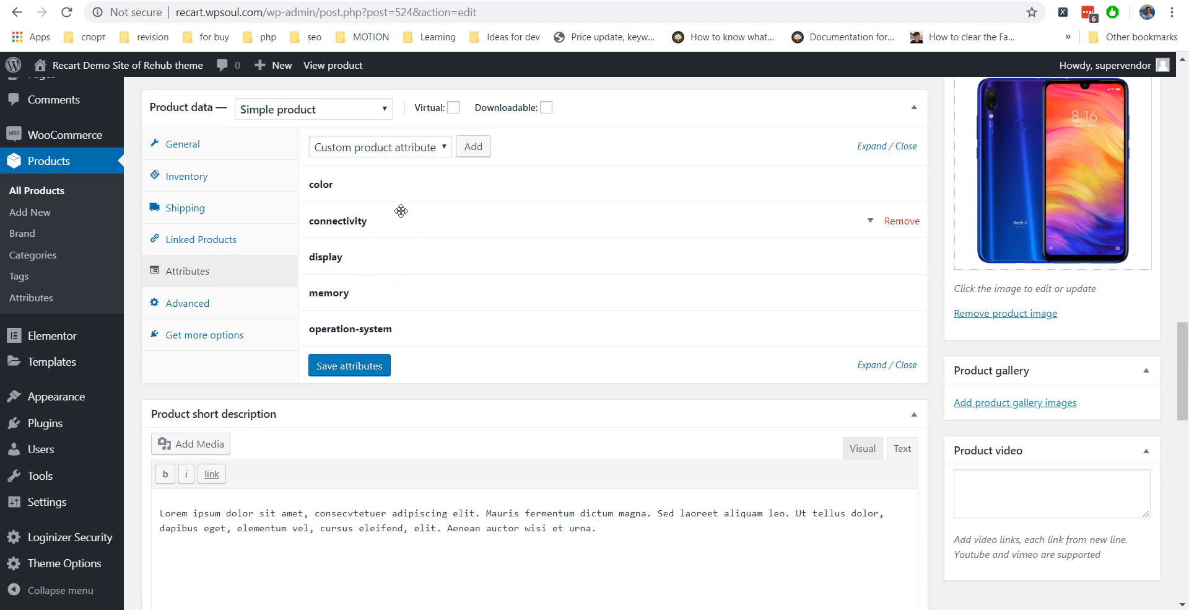
pyautogui.click(401, 150)
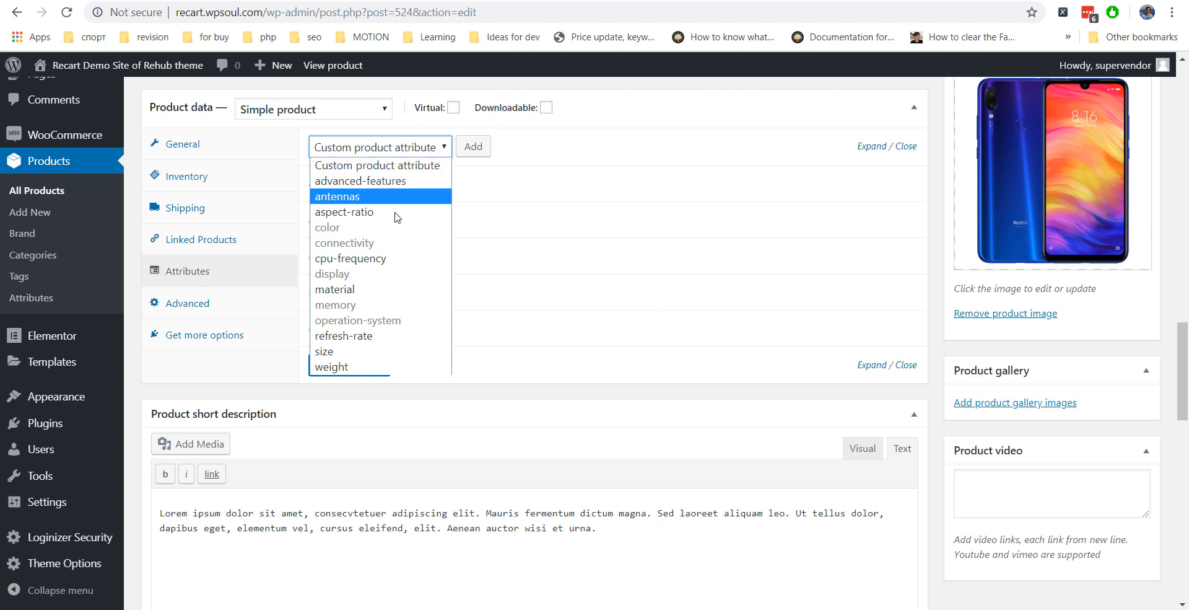
pyautogui.click(558, 146)
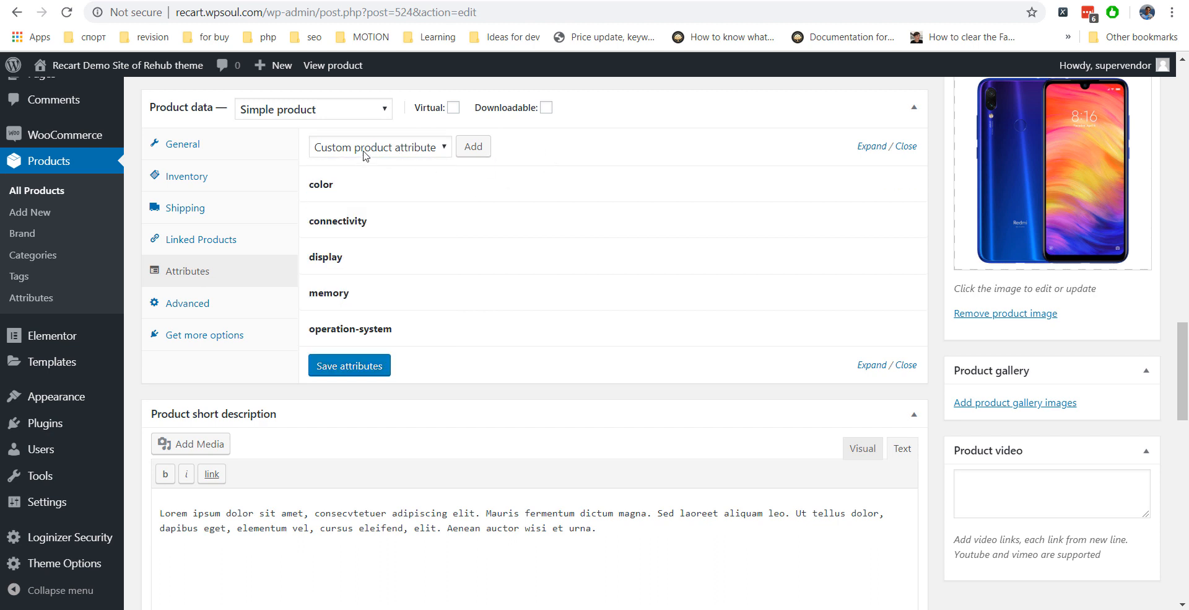
# - Inspect the product's color attribute and the terms available for it, and collapse it again
pyautogui.click(353, 180)
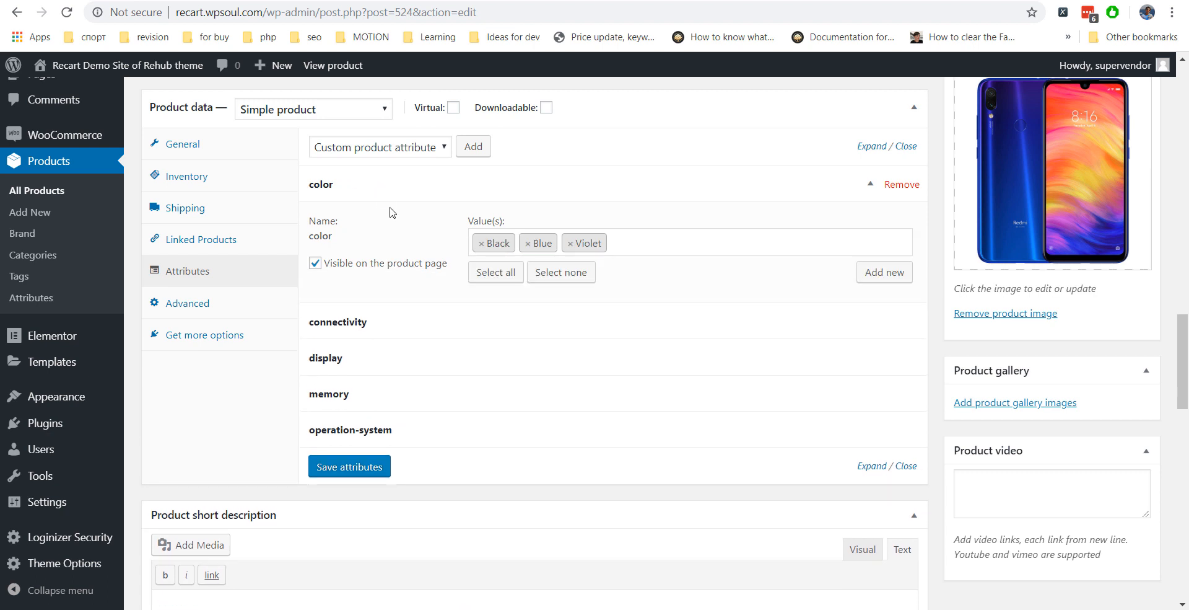
pyautogui.click(627, 242)
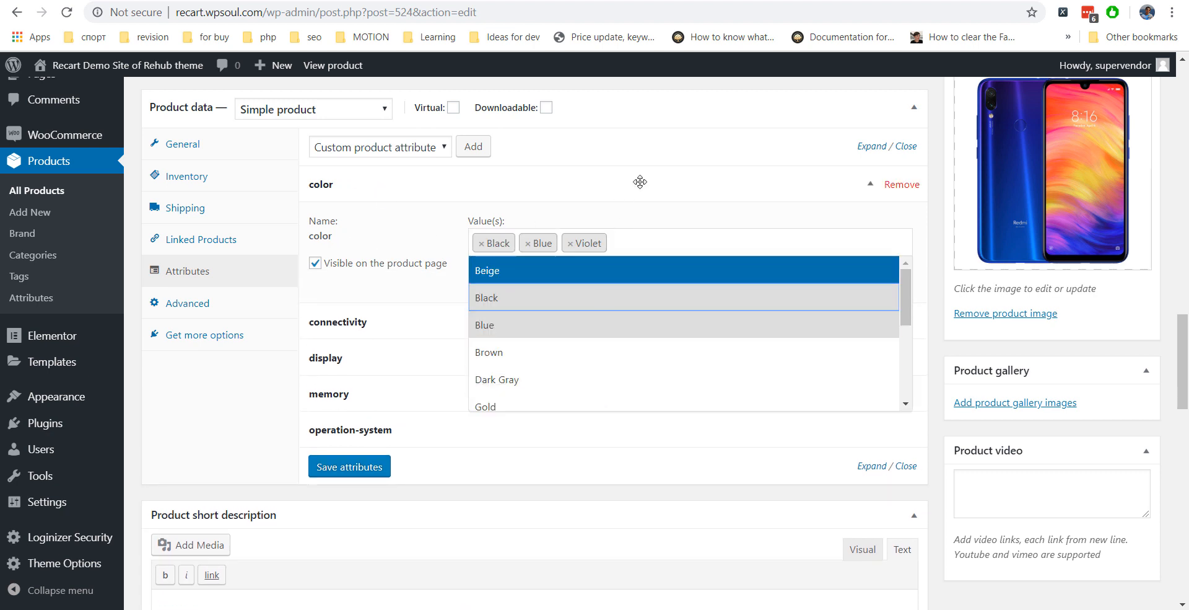
pyautogui.click(648, 121)
pyautogui.click(613, 184)
# - Examine the custom shortcode fields in the product's General data and the purchase note in its Advanced data
pyautogui.scroll(2, 223, 297)
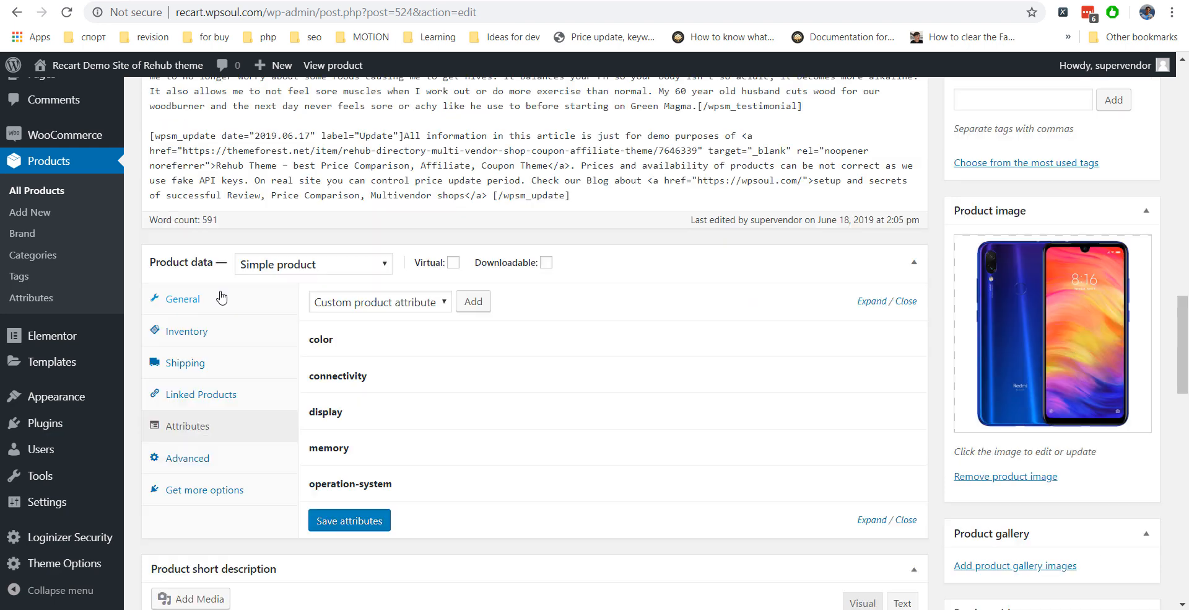
pyautogui.click(207, 302)
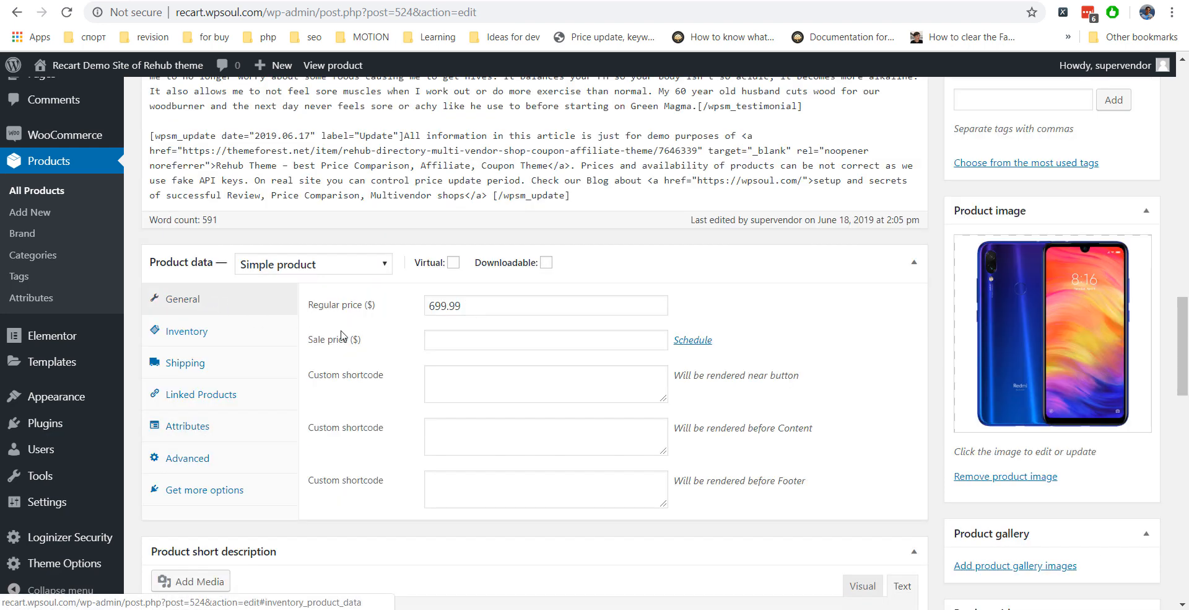
pyautogui.click(427, 385)
pyautogui.click(451, 423)
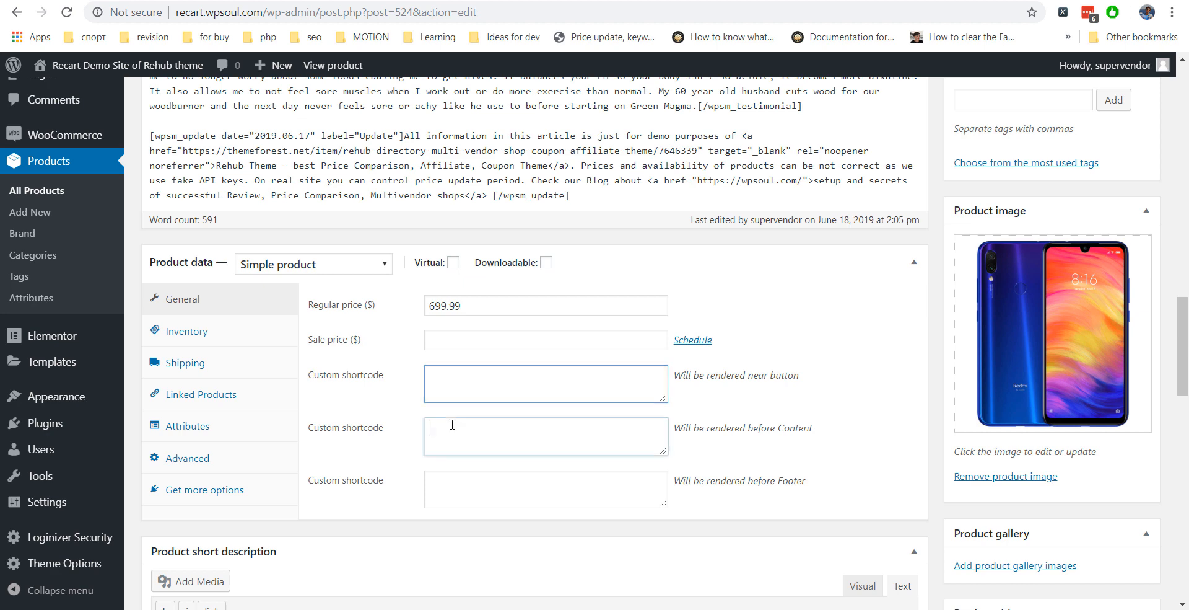
pyautogui.click(465, 486)
pyautogui.click(255, 464)
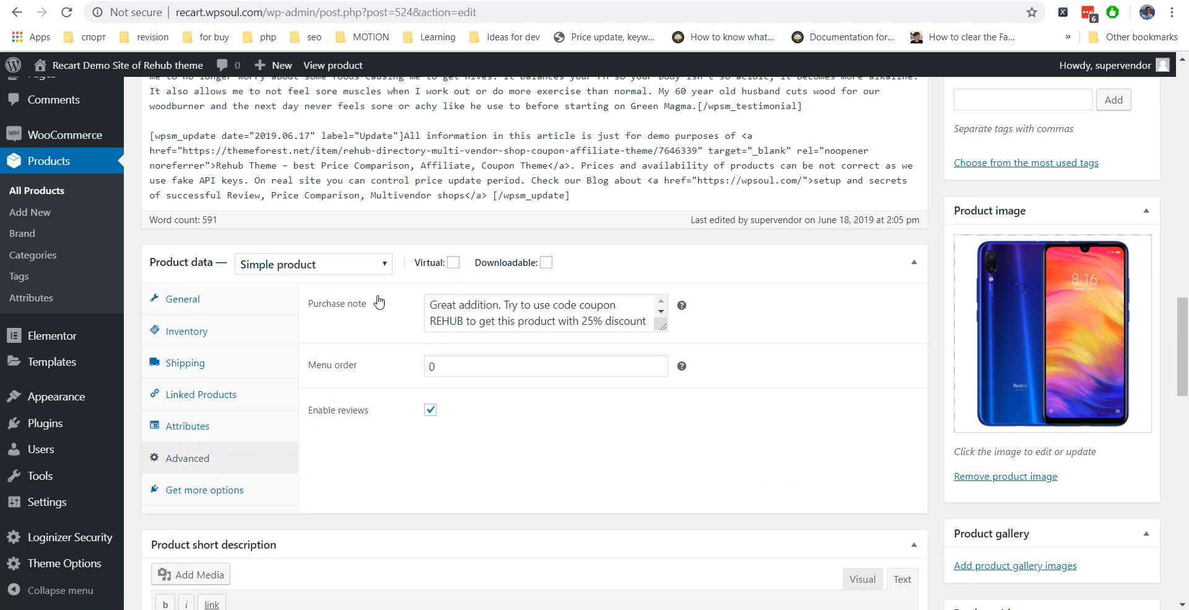
# - Switch to the ReHub documentation's list of important meta fields and view the WooCommerce product section fields
pyautogui.click(681, 0)
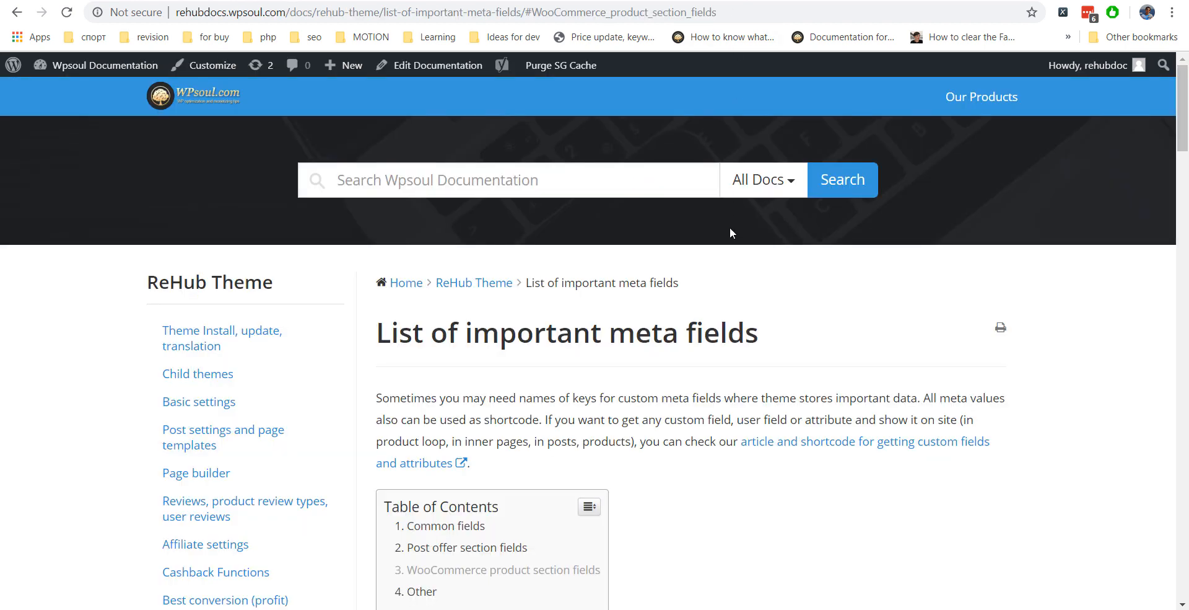
pyautogui.scroll(-6, 415, 270)
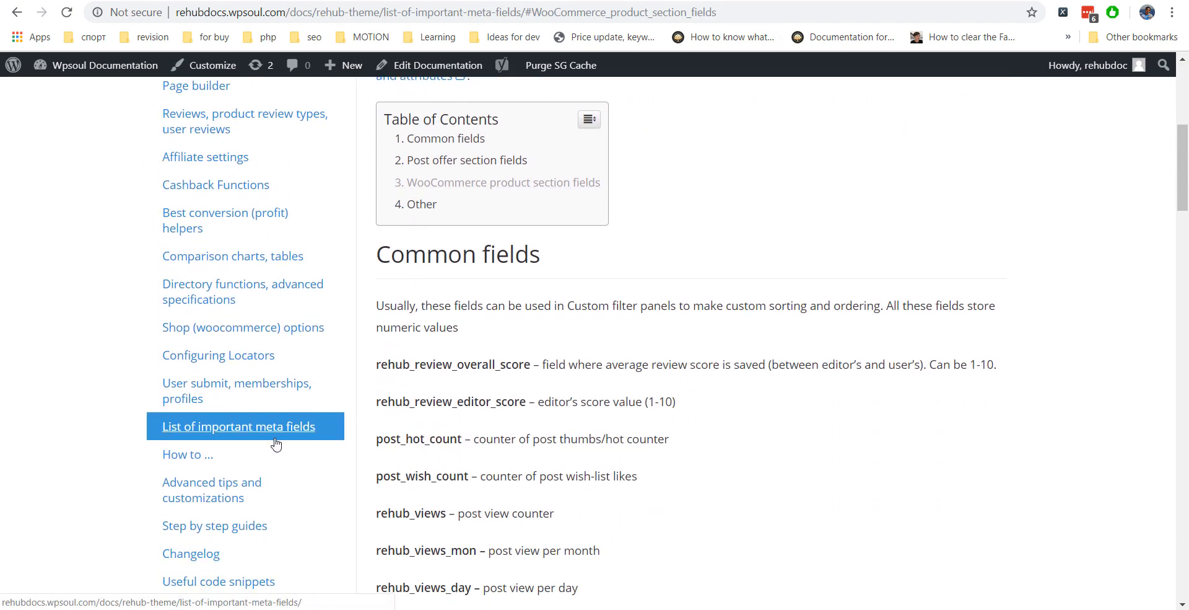
pyautogui.click(277, 434)
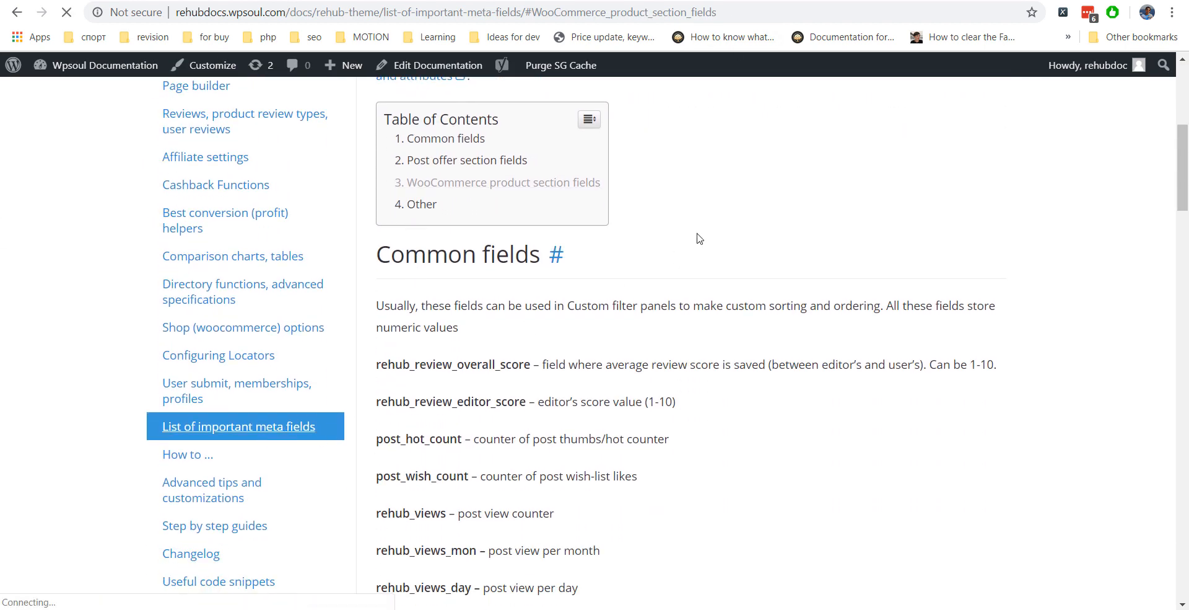
pyautogui.scroll(-5, 576, 370)
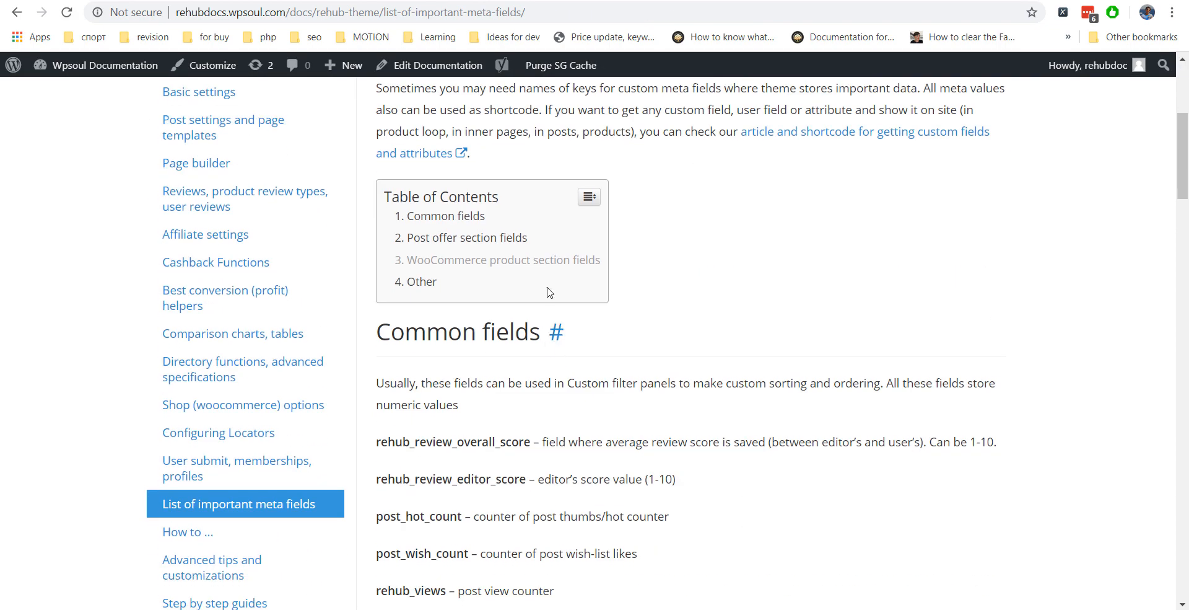
pyautogui.click(545, 264)
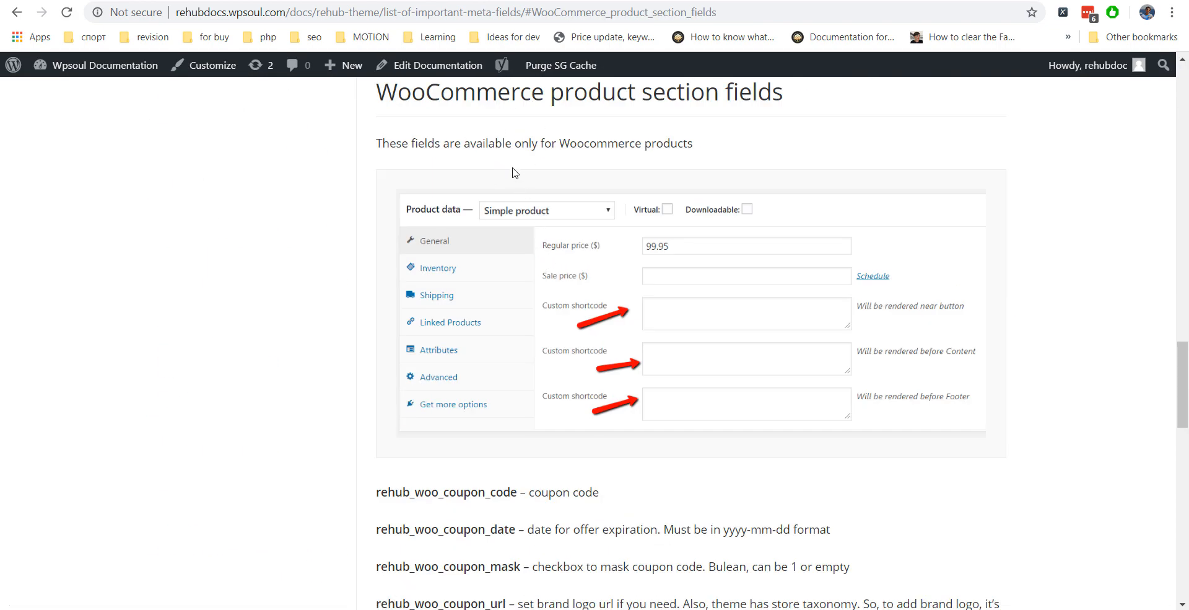
# - Read through the WooCommerce product meta field keys in the documentation, from the coupon fields to the average rating
pyautogui.scroll(-4, 471, 248)
pyautogui.scroll(-5, 450, 302)
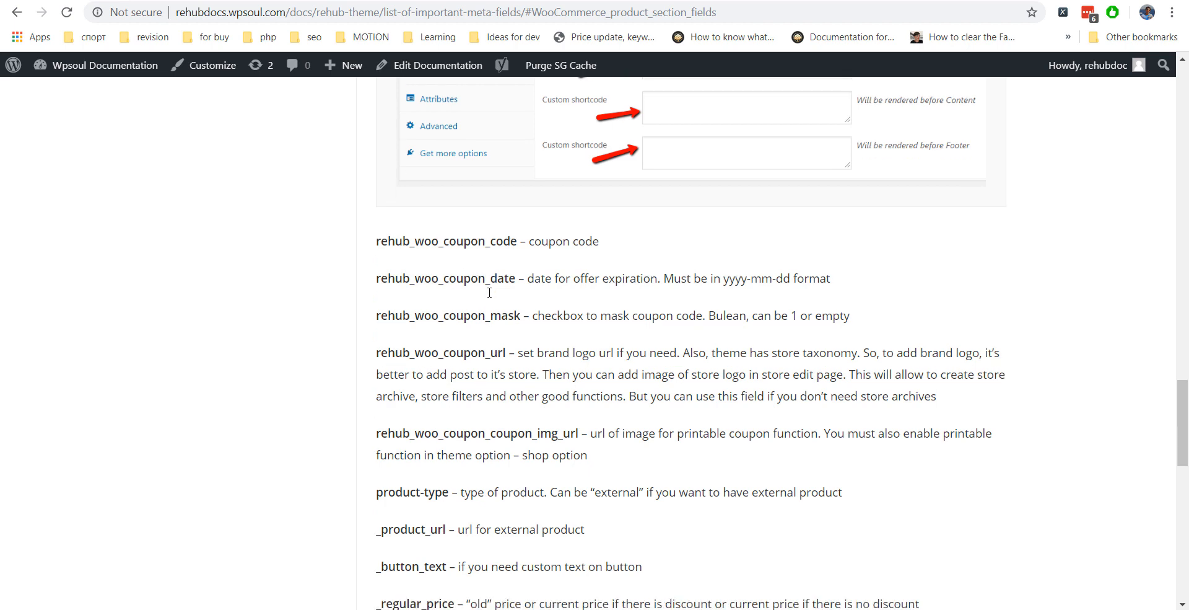
pyautogui.scroll(-4, 434, 389)
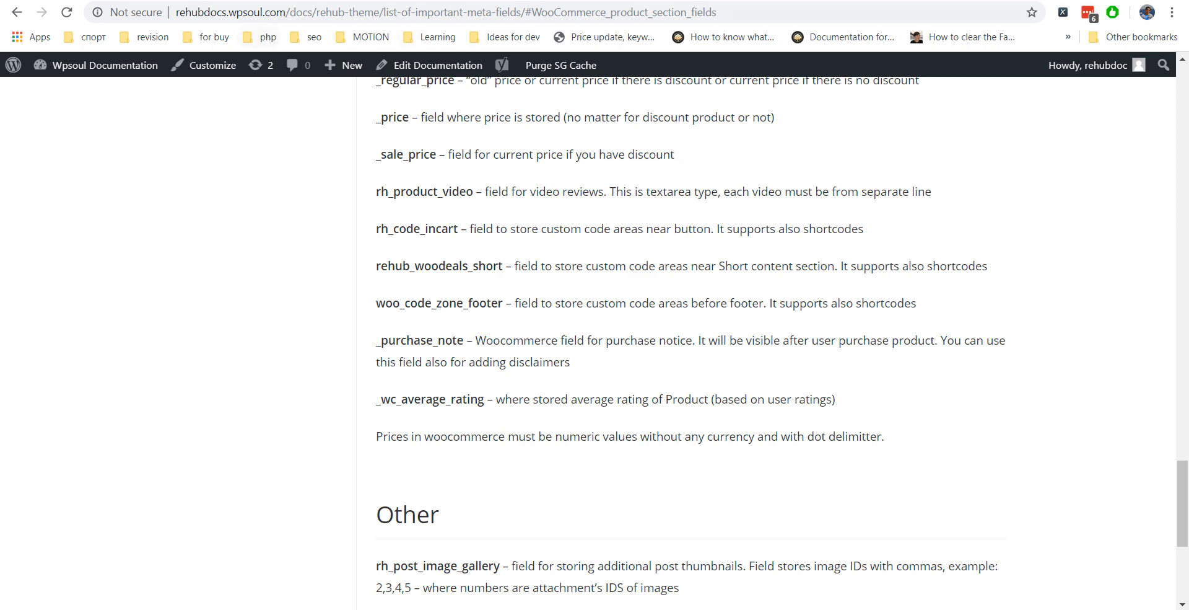
# - Open the site's Add New plugins page in a new tab and search the plugin directory for "Advanced"
pyautogui.hotkey('ctrl', 'Tab')
pyautogui.scroll(2, 75, 198)
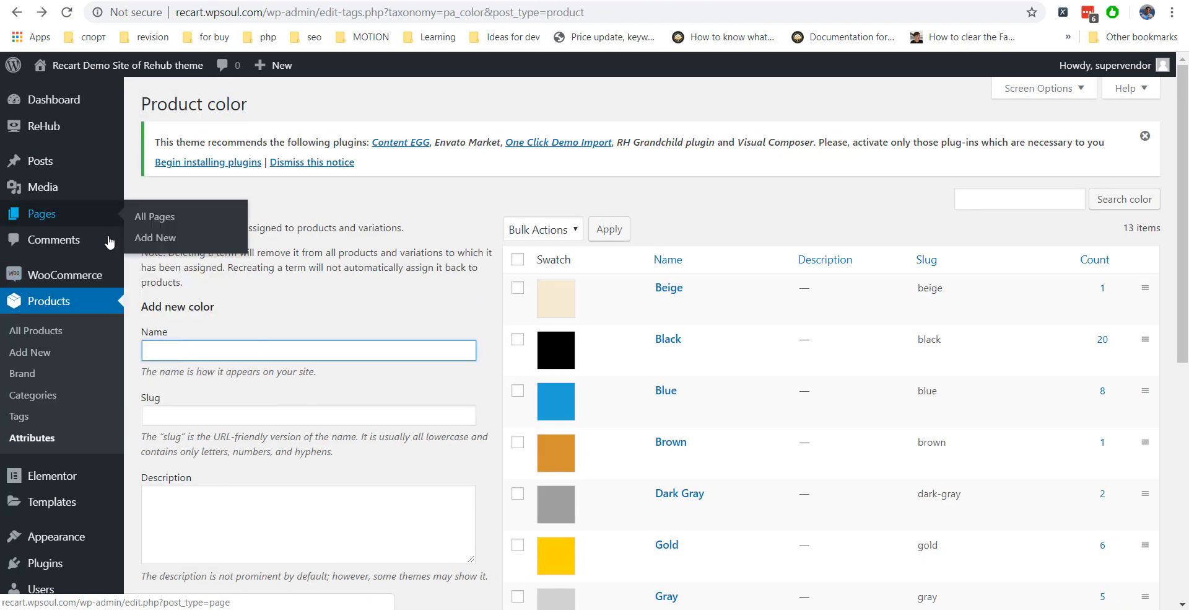
pyautogui.scroll(-3, 71, 347)
pyautogui.moveTo(68, 426)
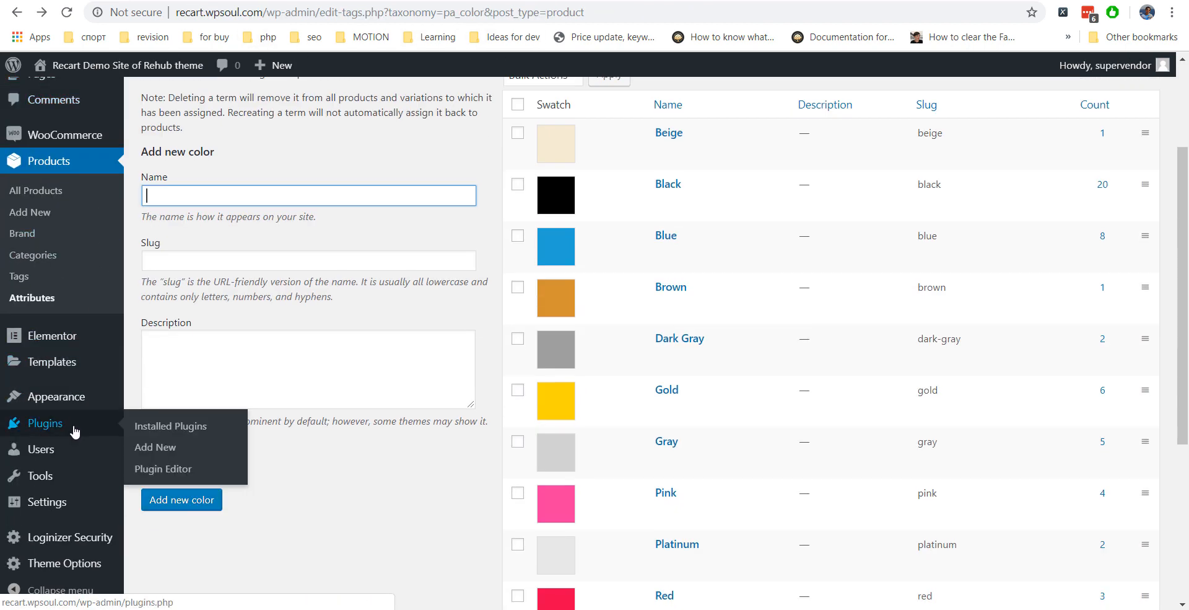
pyautogui.rightClick(160, 446)
pyautogui.click(216, 285)
pyautogui.hotkey('ctrl', 'Tab')
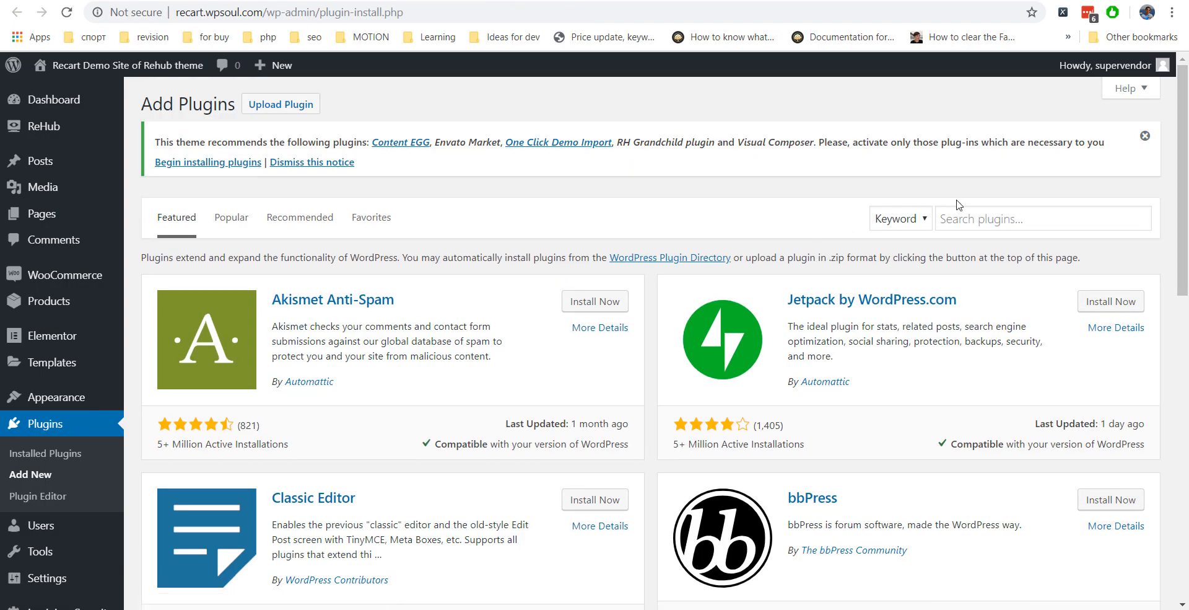
pyautogui.click(991, 217)
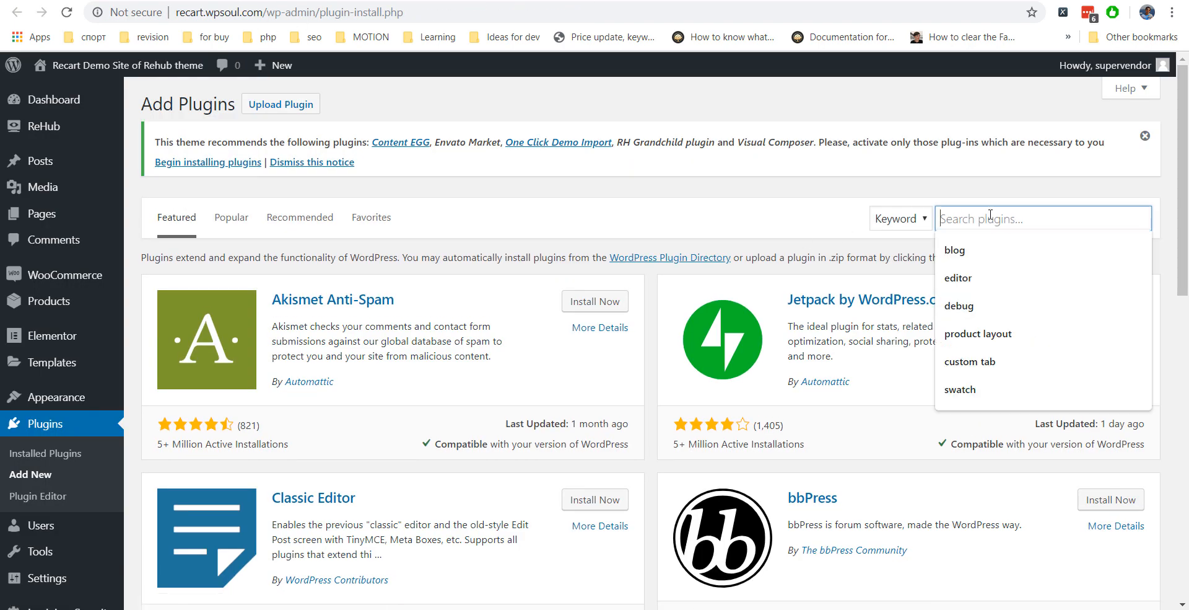
pyautogui.write('Advanced')
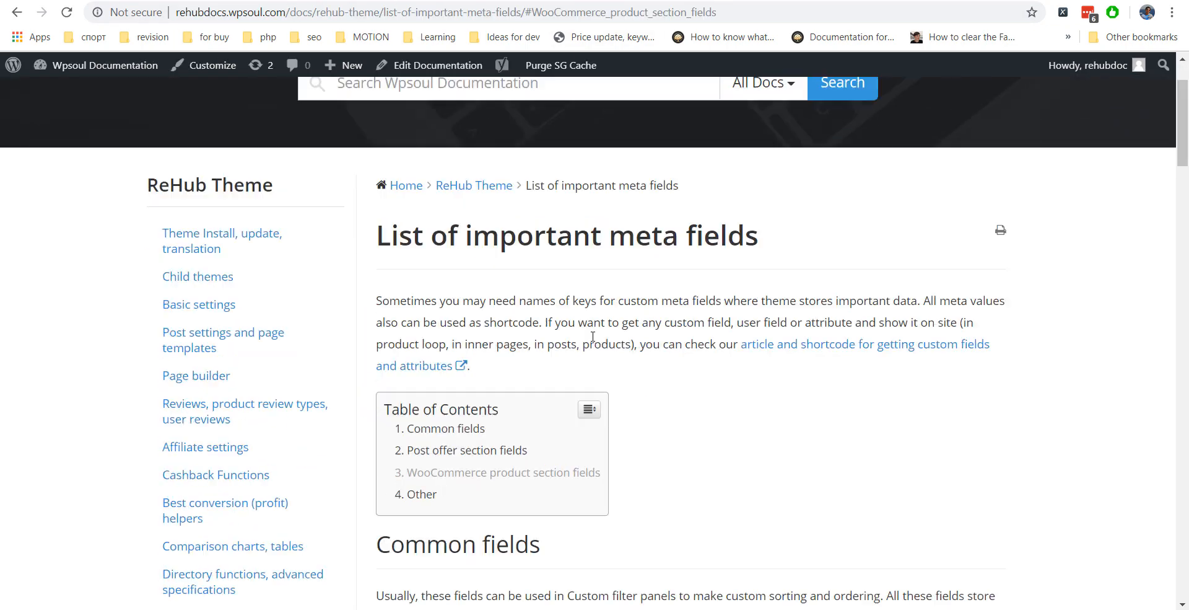
# - Copy the _purchase_note key from the documentation's WooCommerce product section fields
pyautogui.scroll(-3, 550, 340)
pyautogui.click(550, 340)
pyautogui.scroll(-10, 526, 341)
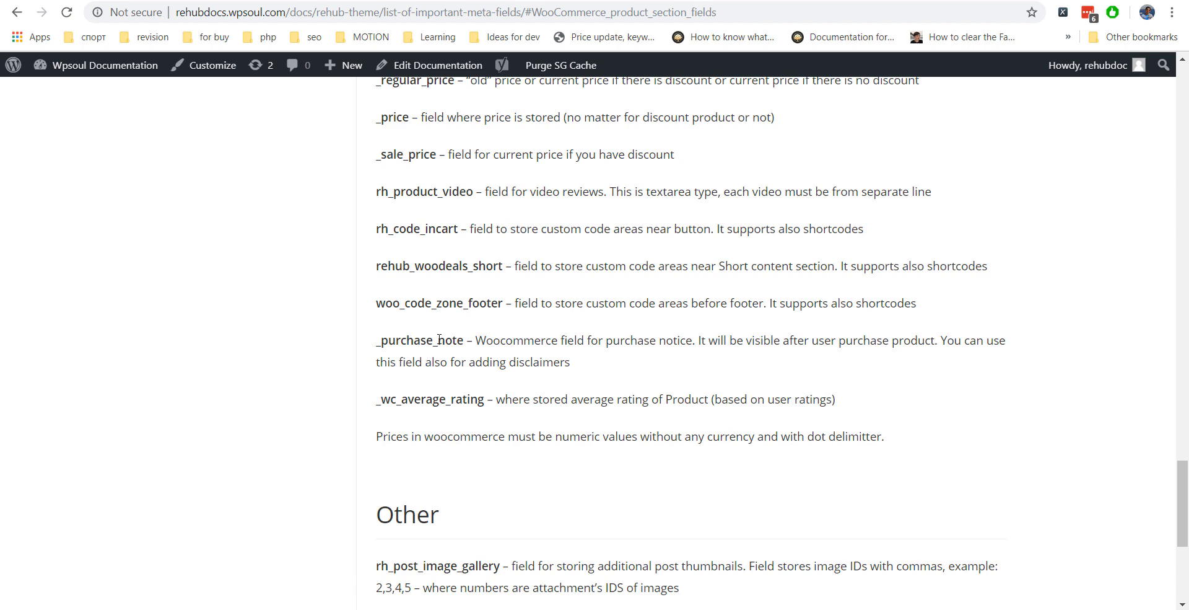
pyautogui.moveTo(463, 342); pyautogui.dragTo(378, 340)
pyautogui.hotkey('ctrl', 'c')
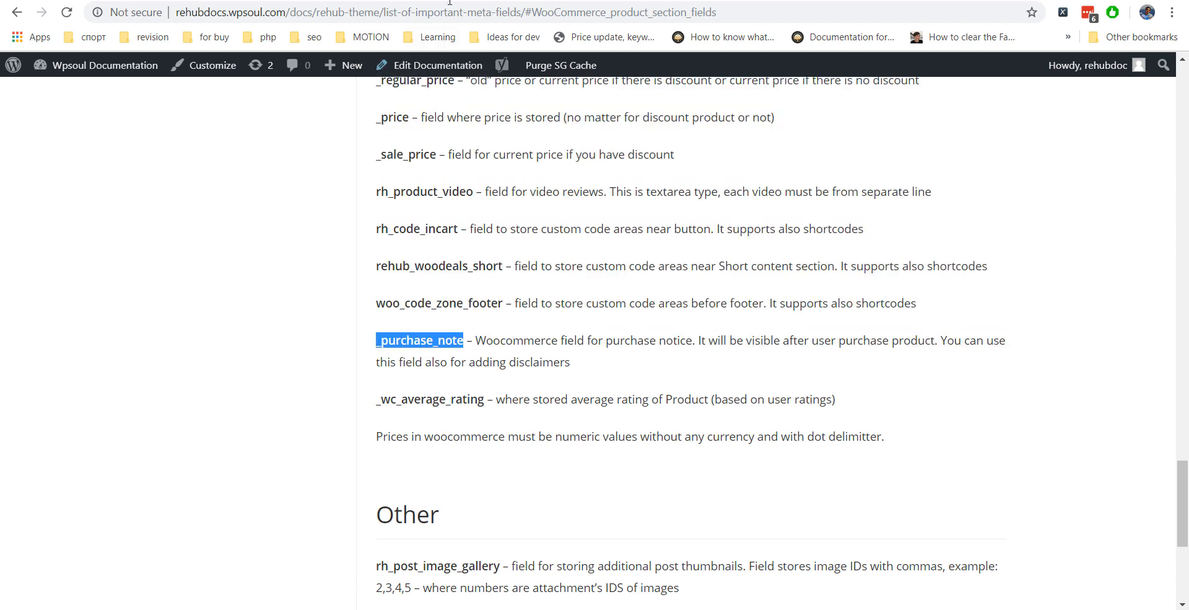
# - Return to the Elementor editor and set the listing's disclaimer meta key to _purchase_note
pyautogui.click(451, 1)
pyautogui.scroll(-3, 139, 340)
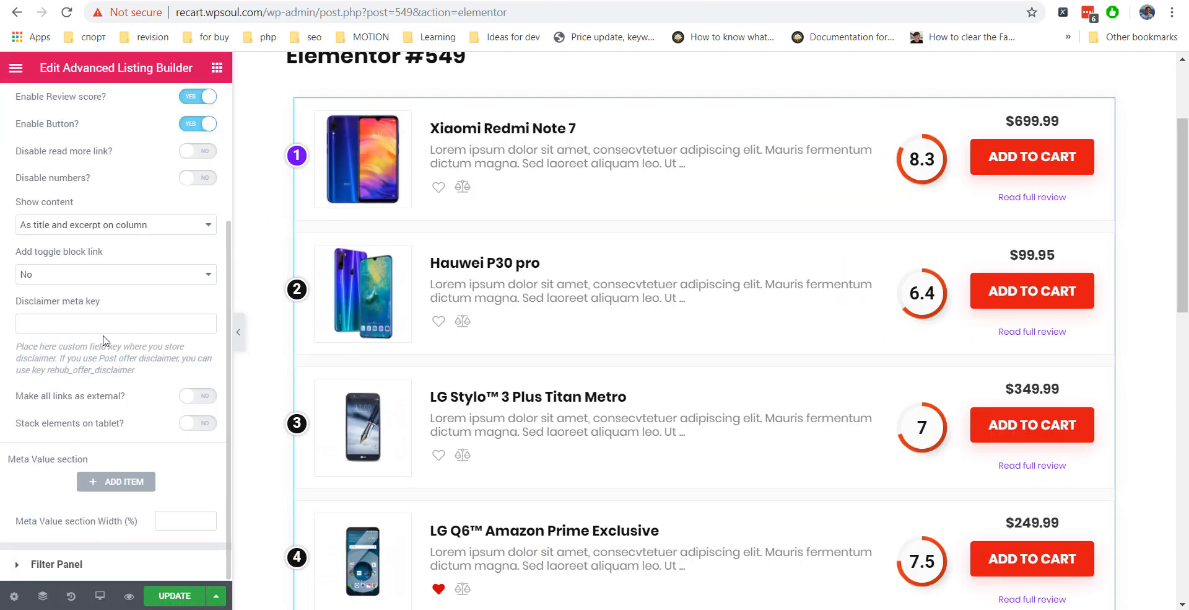
pyautogui.click(95, 323)
pyautogui.hotkey('ctrl', 'v')
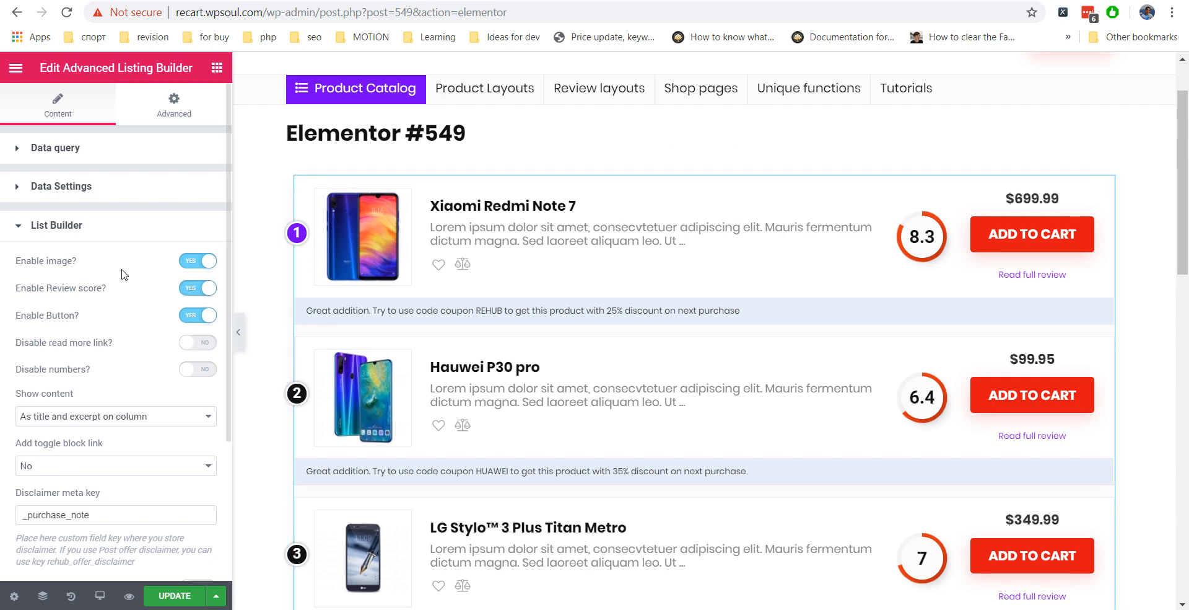
# - Add a meta value item of type Woocommerce Attribute value for the color attribute and review it in the list
pyautogui.scroll(-3, 121, 274)
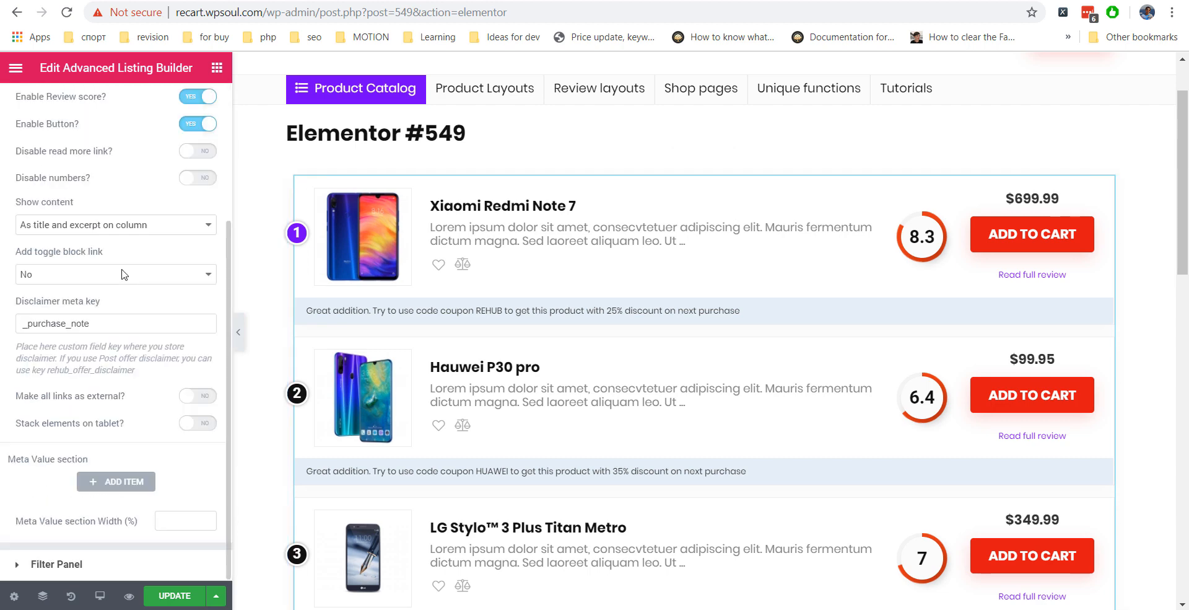
pyautogui.click(109, 481)
pyautogui.scroll(-5, 122, 390)
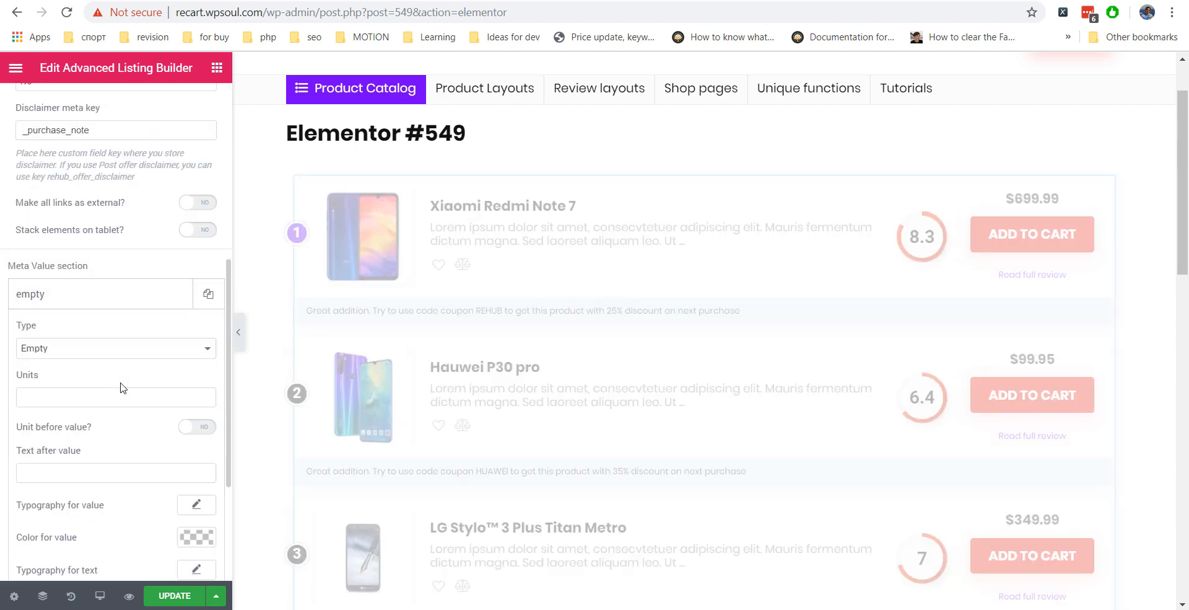
pyautogui.click(97, 258)
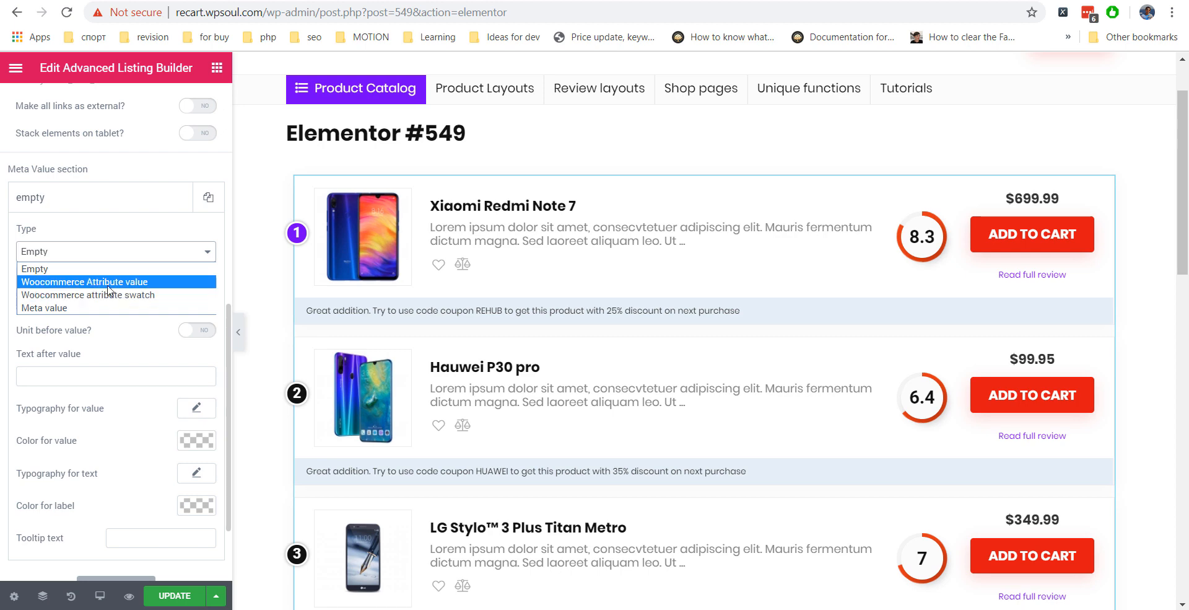
pyautogui.click(109, 282)
pyautogui.click(98, 306)
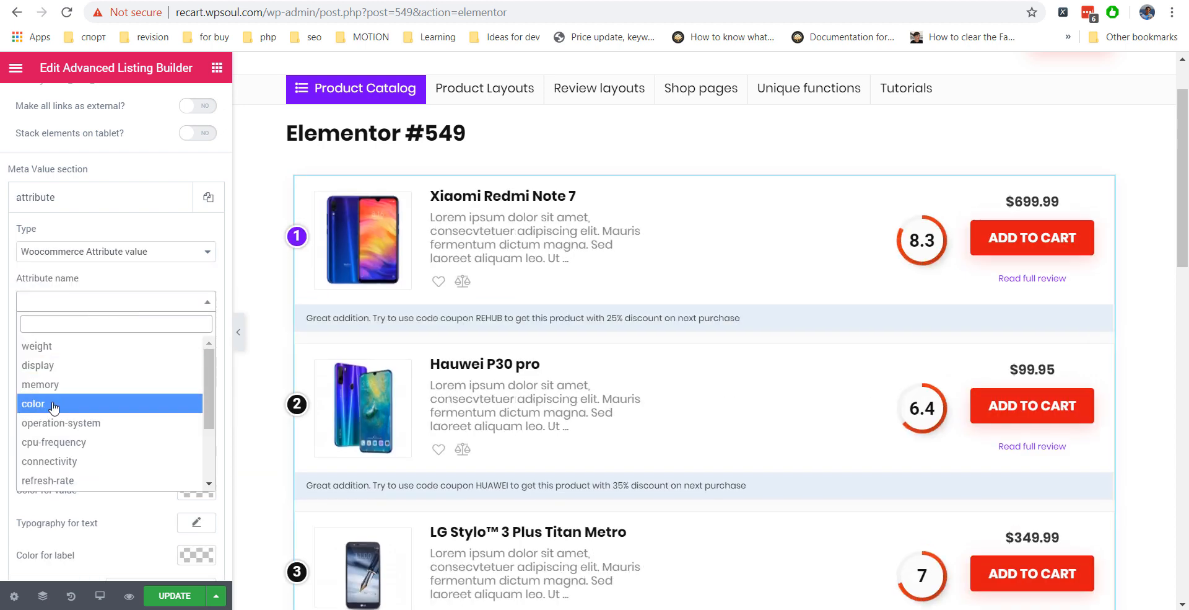
pyautogui.click(54, 404)
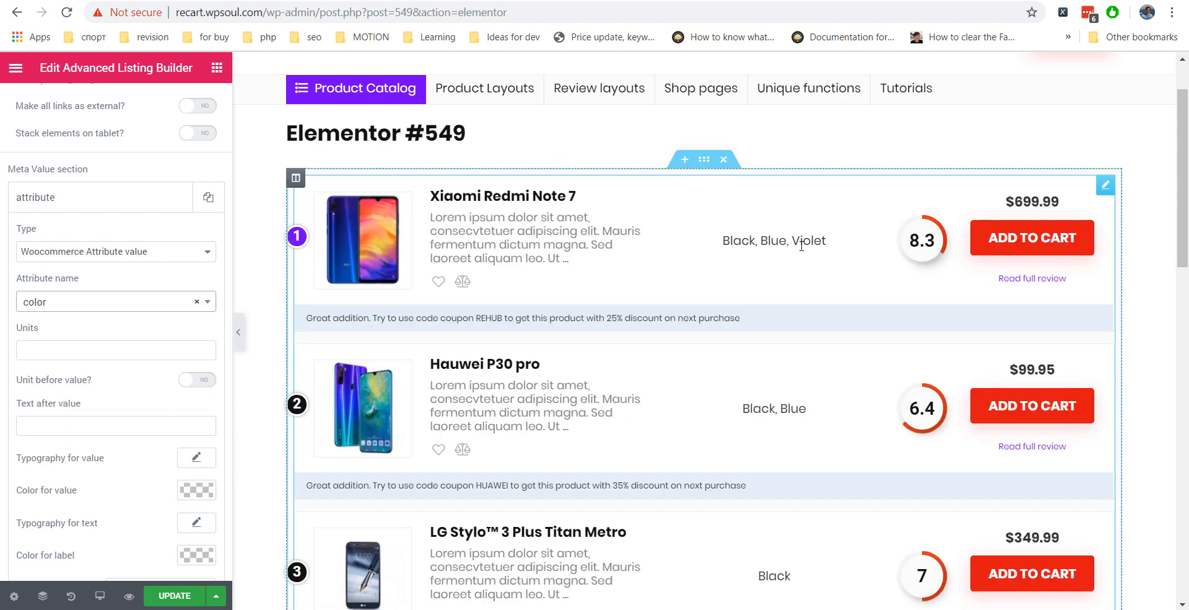
pyautogui.scroll(-5, 774, 367)
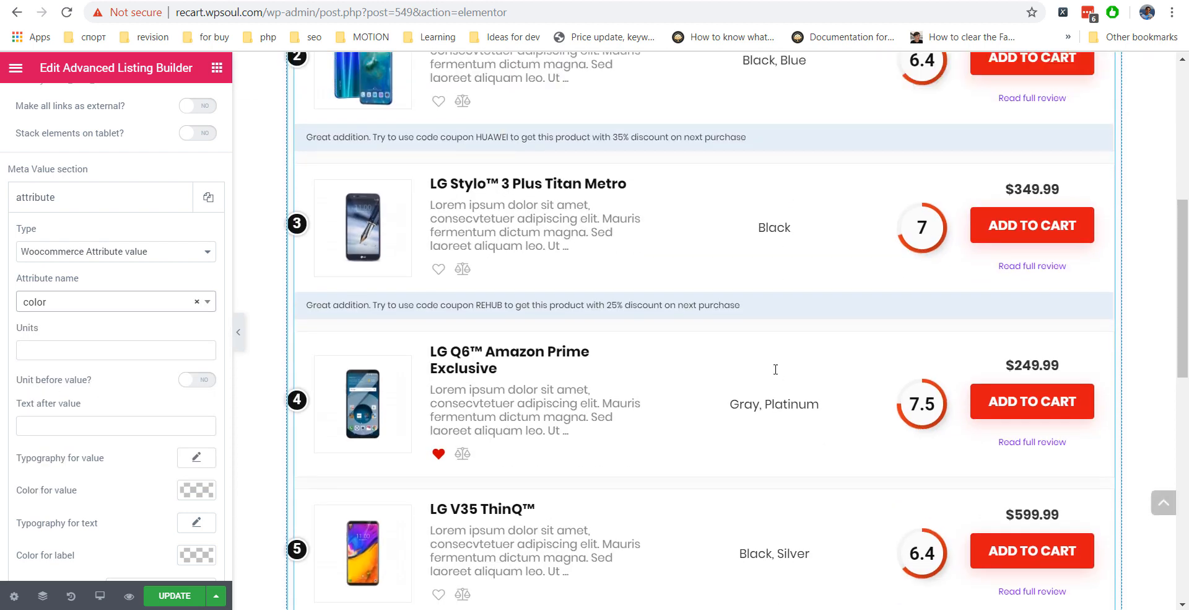
pyautogui.scroll(7, 775, 370)
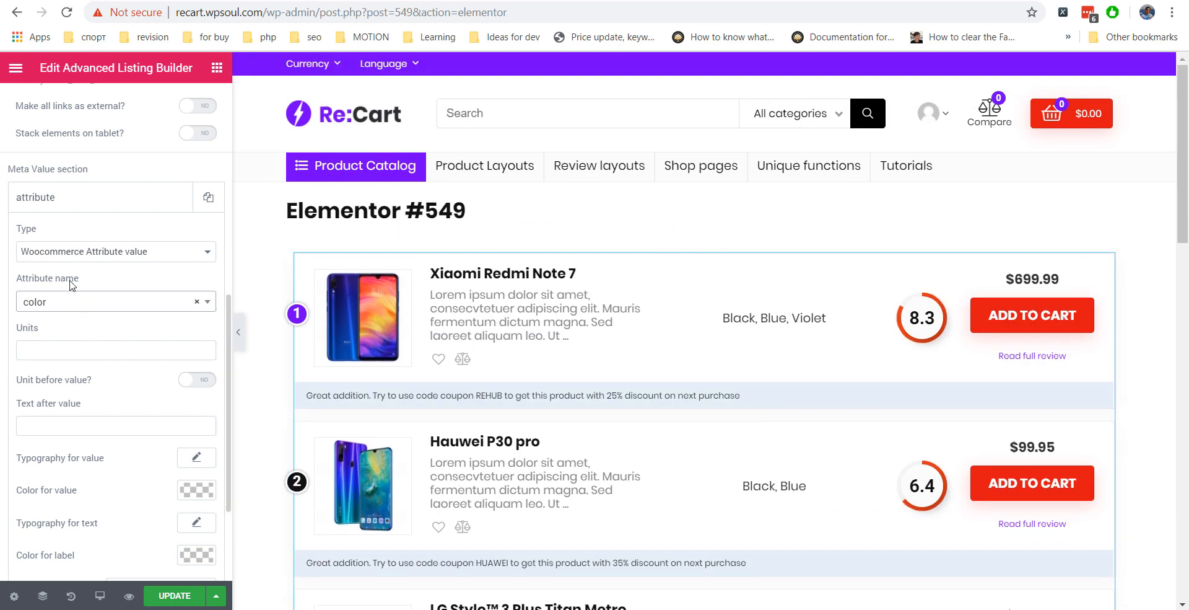
# - Change the color item's type to Woocommerce attribute swatch and look over the swatches in the list
pyautogui.click(144, 251)
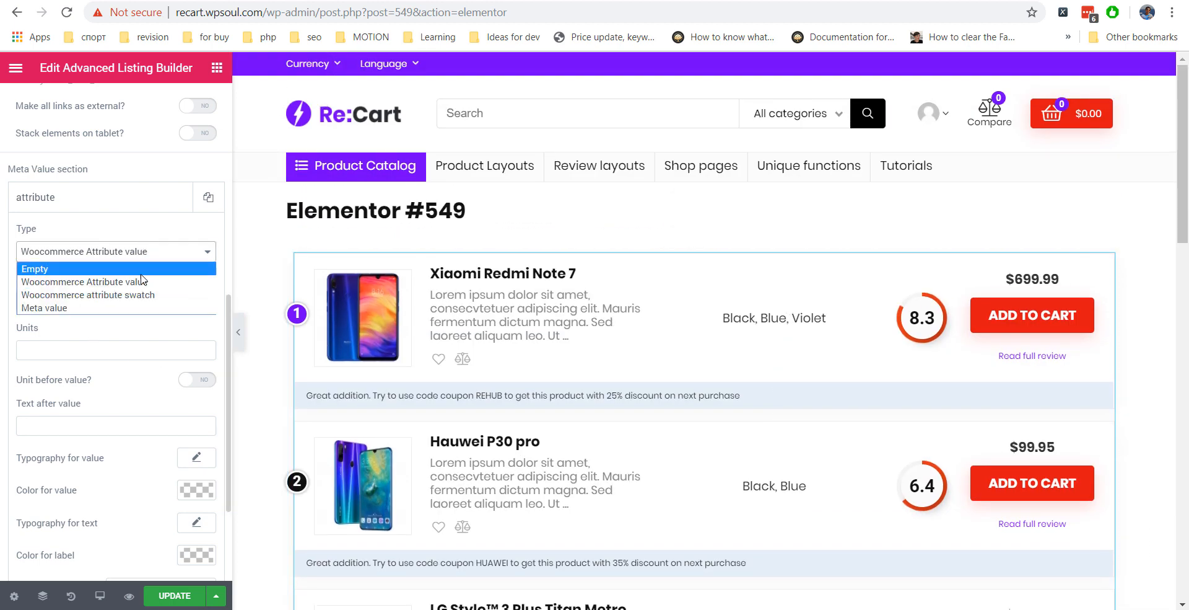
pyautogui.click(144, 296)
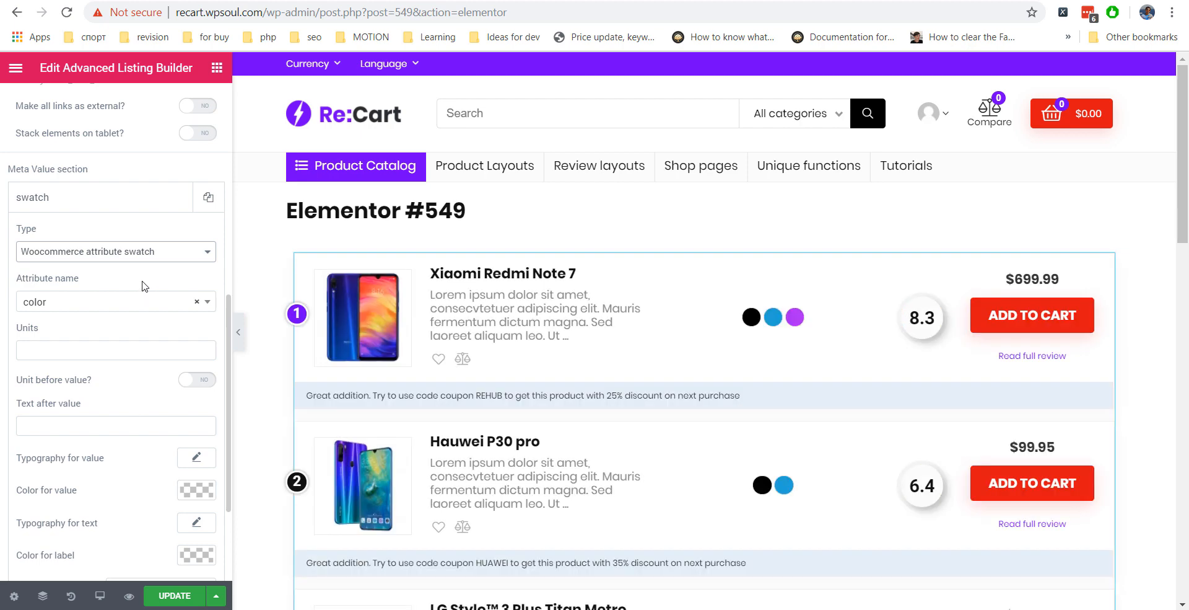
pyautogui.scroll(-6, 810, 297)
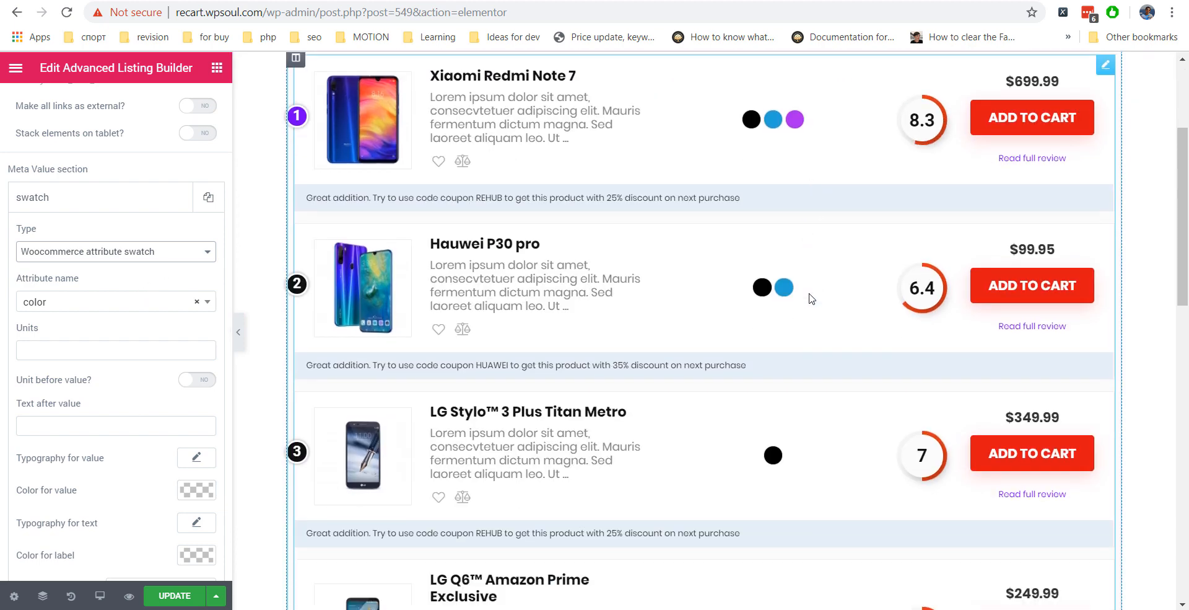
pyautogui.scroll(6, 809, 297)
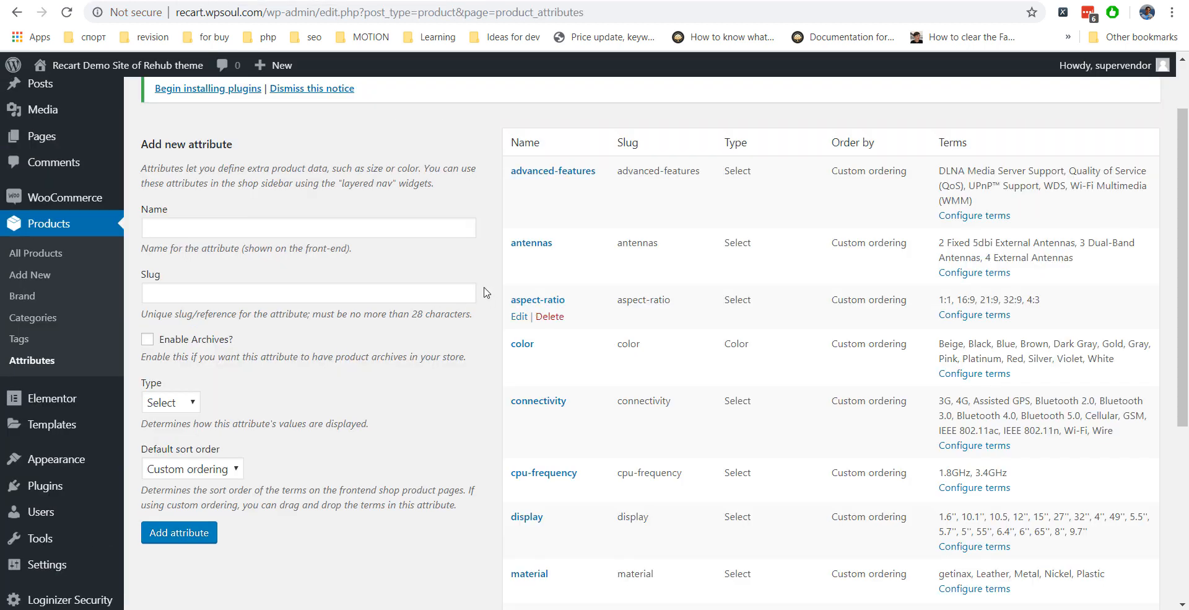
# - Open the color attribute from the WooCommerce product attributes and inspect its type setting
pyautogui.scroll(-1, 456, 284)
pyautogui.scroll(-1, 457, 285)
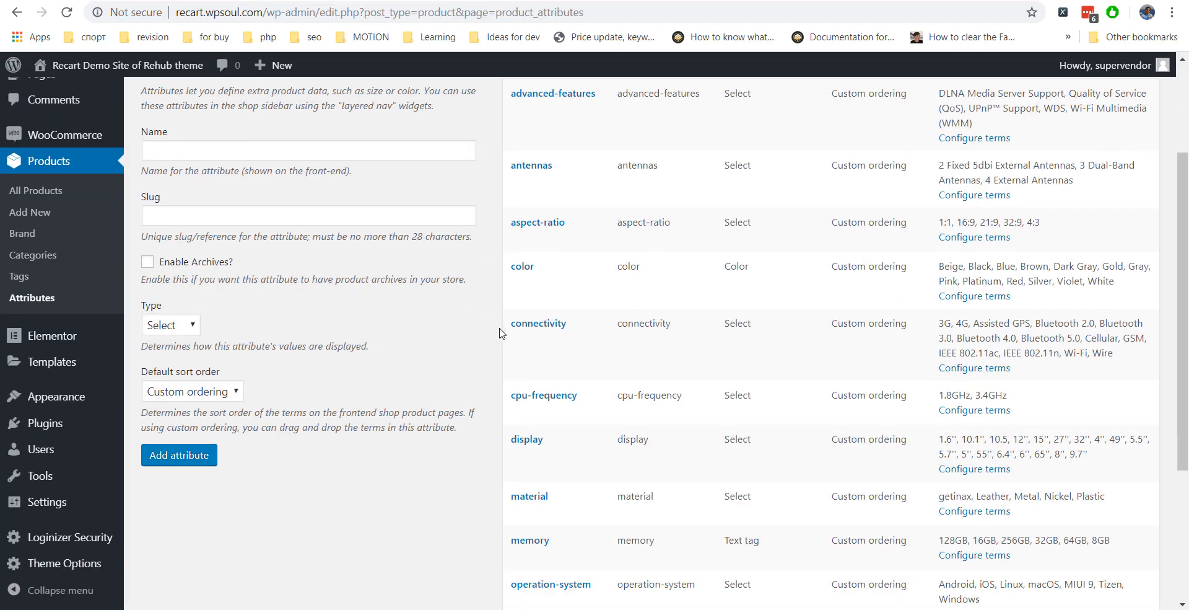
pyautogui.click(518, 282)
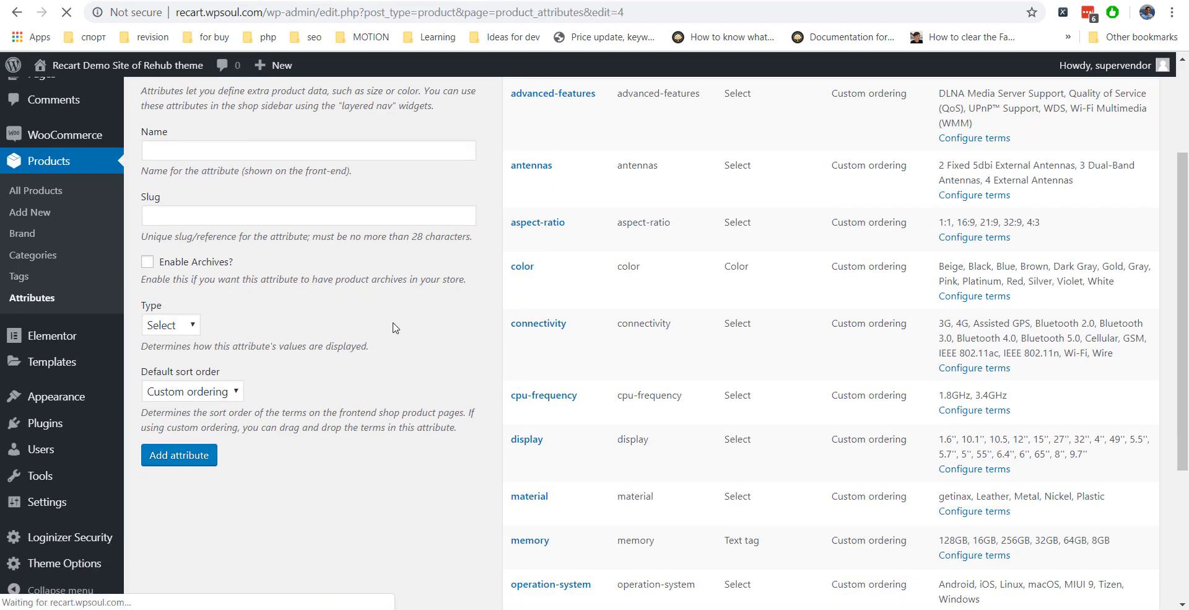
pyautogui.scroll(-1, 323, 352)
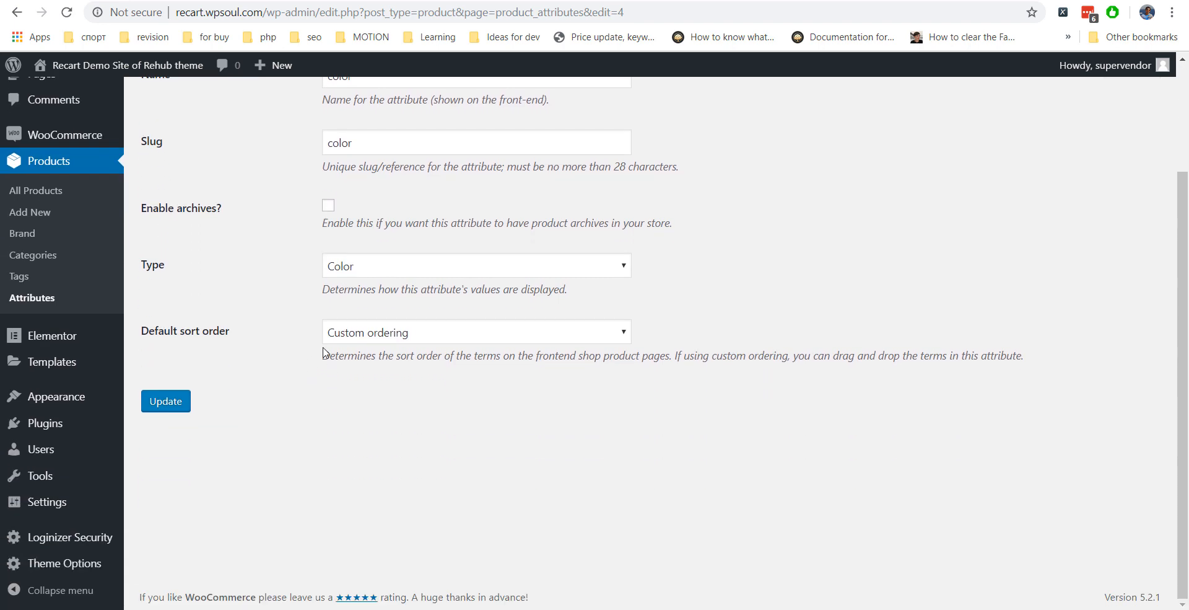
pyautogui.click(361, 268)
pyautogui.click(361, 268)
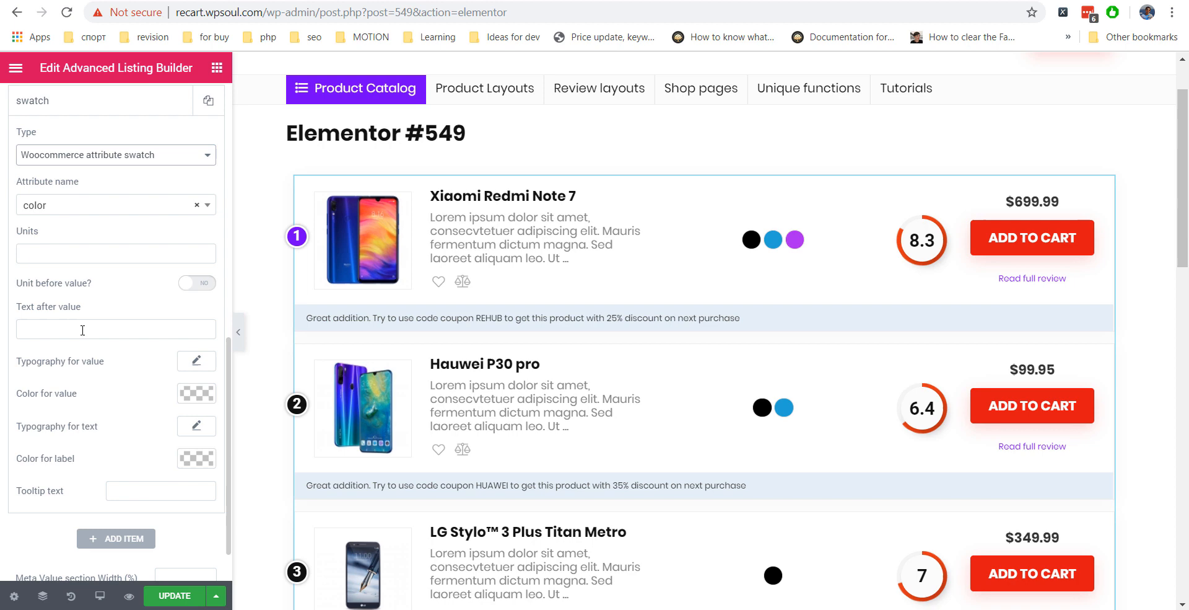
# - Add the text "Color" after the swatch value and set its text typography size to 13 px
pyautogui.click(83, 330)
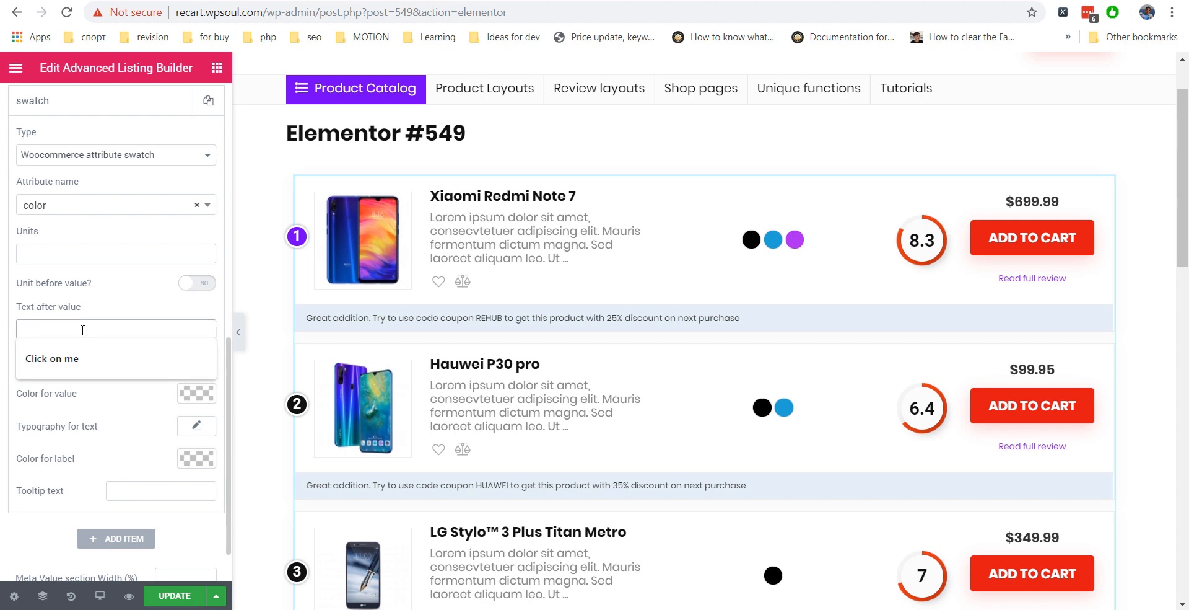
pyautogui.write('Color')
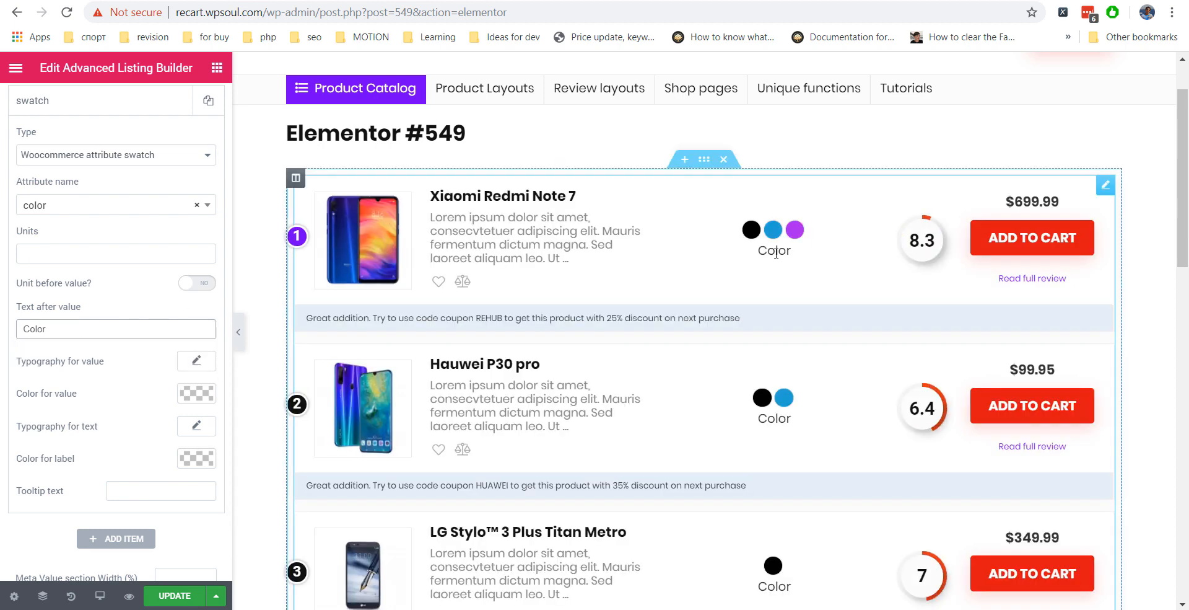
pyautogui.scroll(-1, 112, 348)
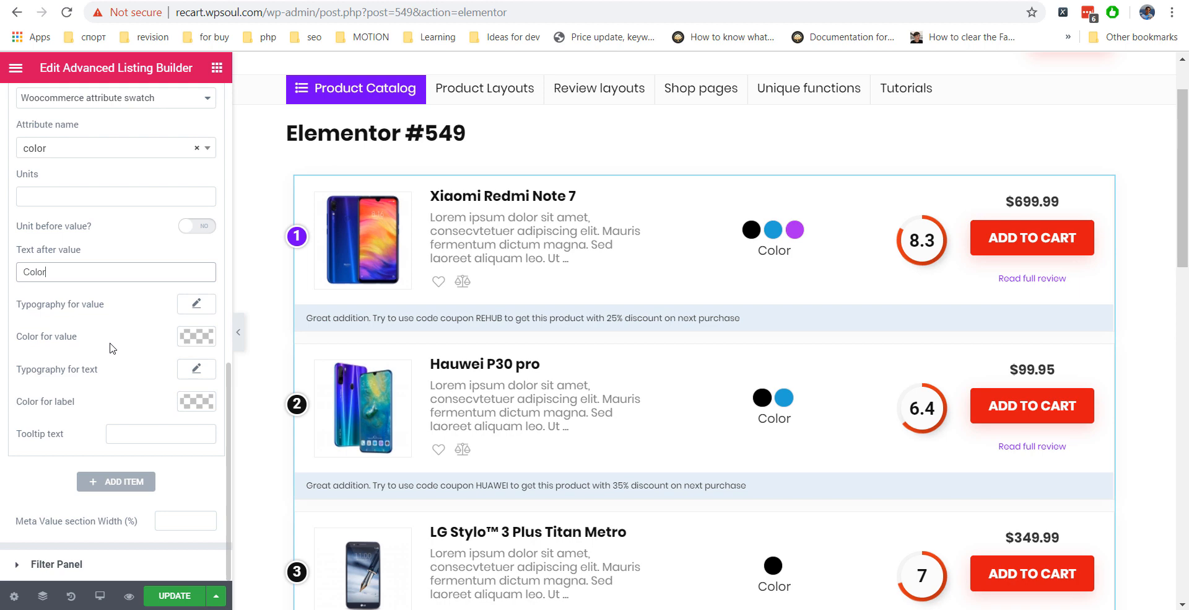
pyautogui.click(197, 370)
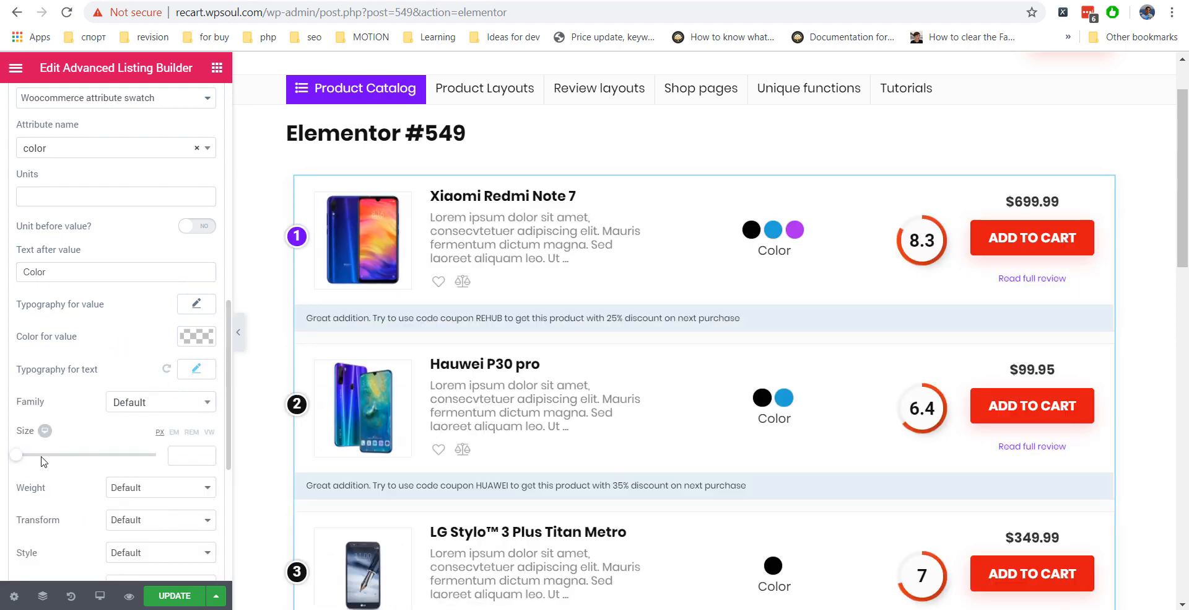
pyautogui.click(25, 455)
pyautogui.moveTo(25, 461); pyautogui.dragTo(28, 460)
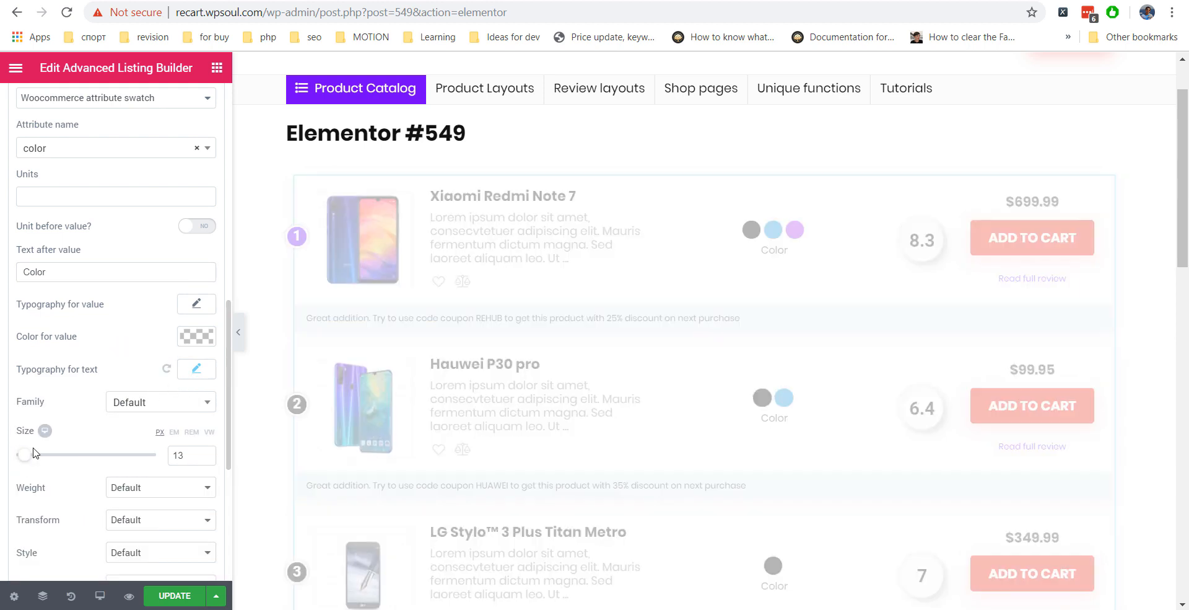
# - Set the swatch item's label color to light blue #6ec1e4
pyautogui.scroll(-5, 114, 350)
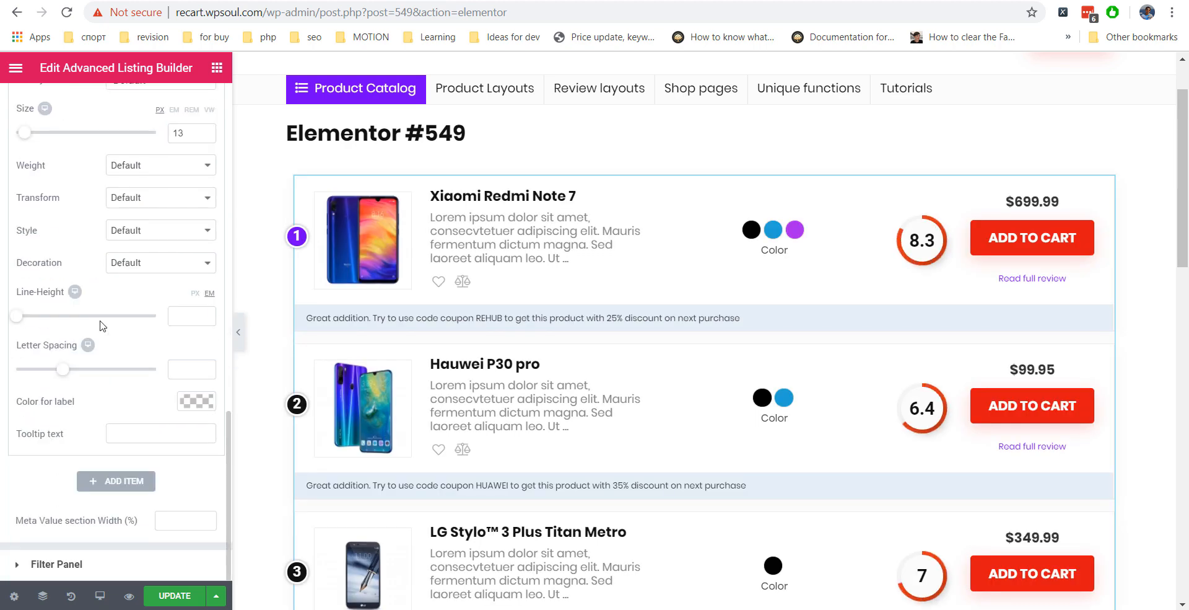
pyautogui.click(197, 402)
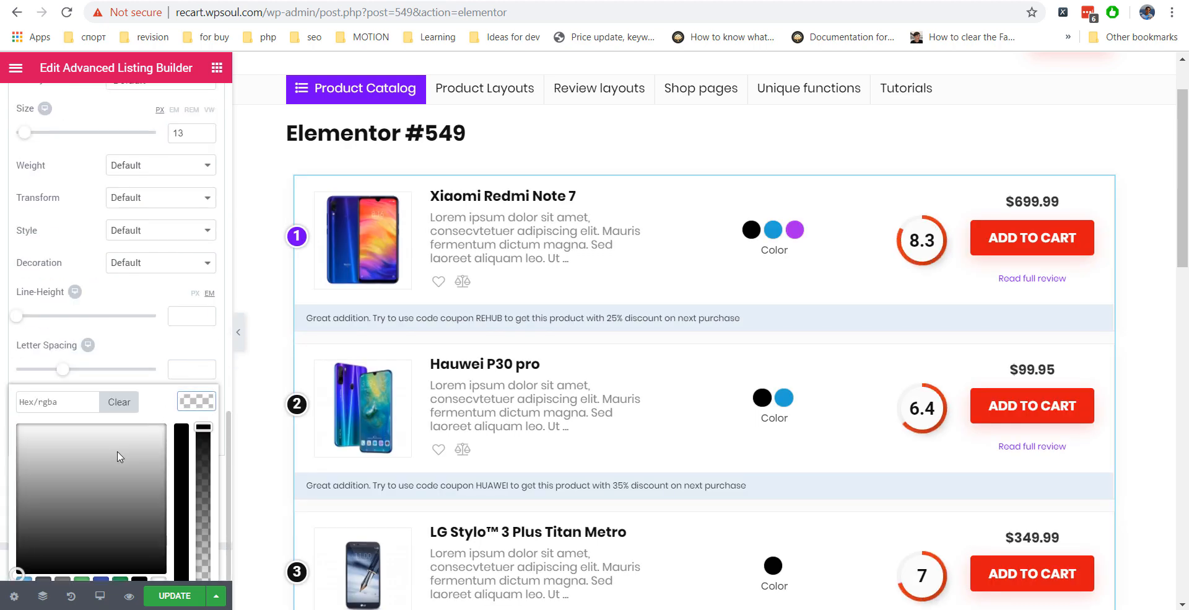
pyautogui.click(24, 553)
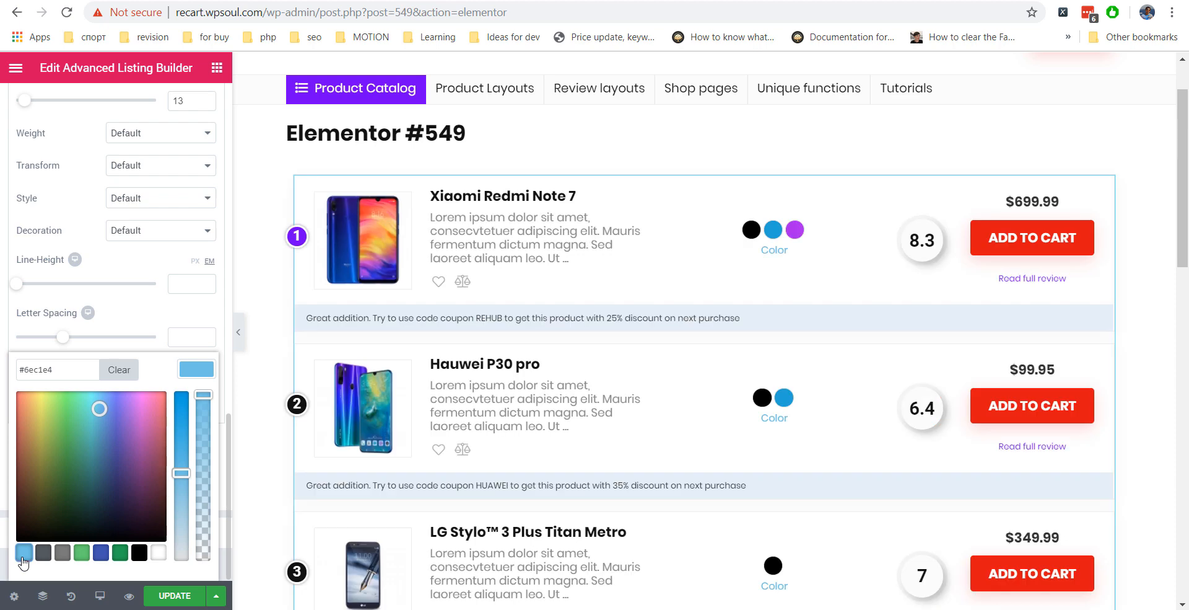
pyautogui.scroll(2, 124, 331)
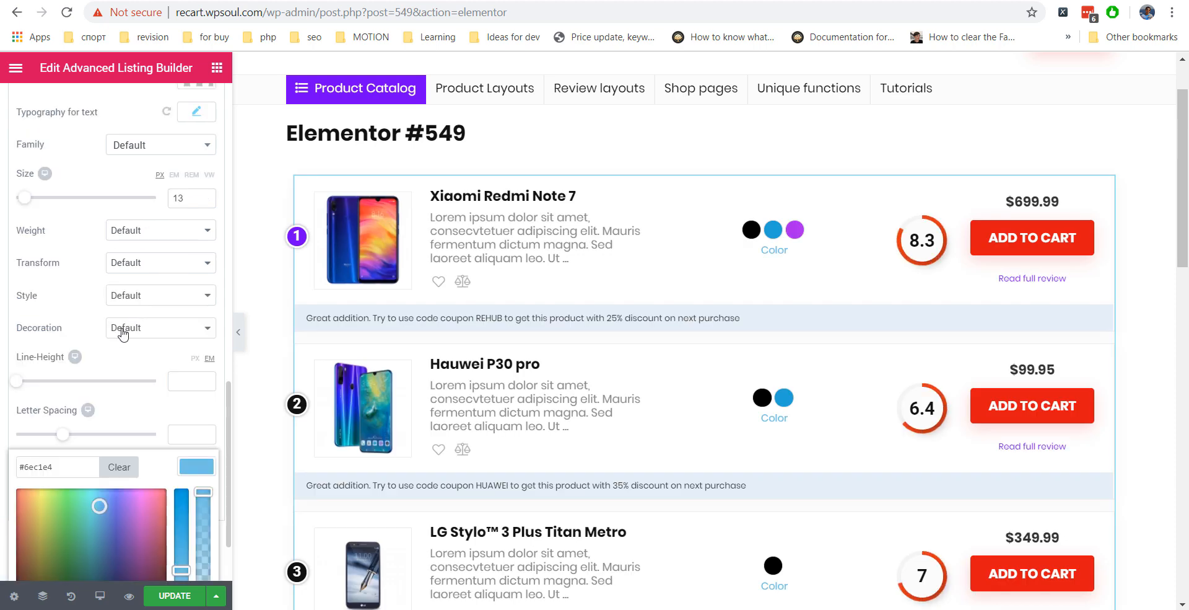
# - Try a line height of 1.6 em for the color swatch item's label text and clear it
pyautogui.moveTo(23, 384)
pyautogui.mouseDown()
pyautogui.moveTo(80, 385)
pyautogui.moveTo(37, 384)
pyautogui.mouseUp()
pyautogui.doubleClick(182, 381)
pyautogui.press('BackSpace')
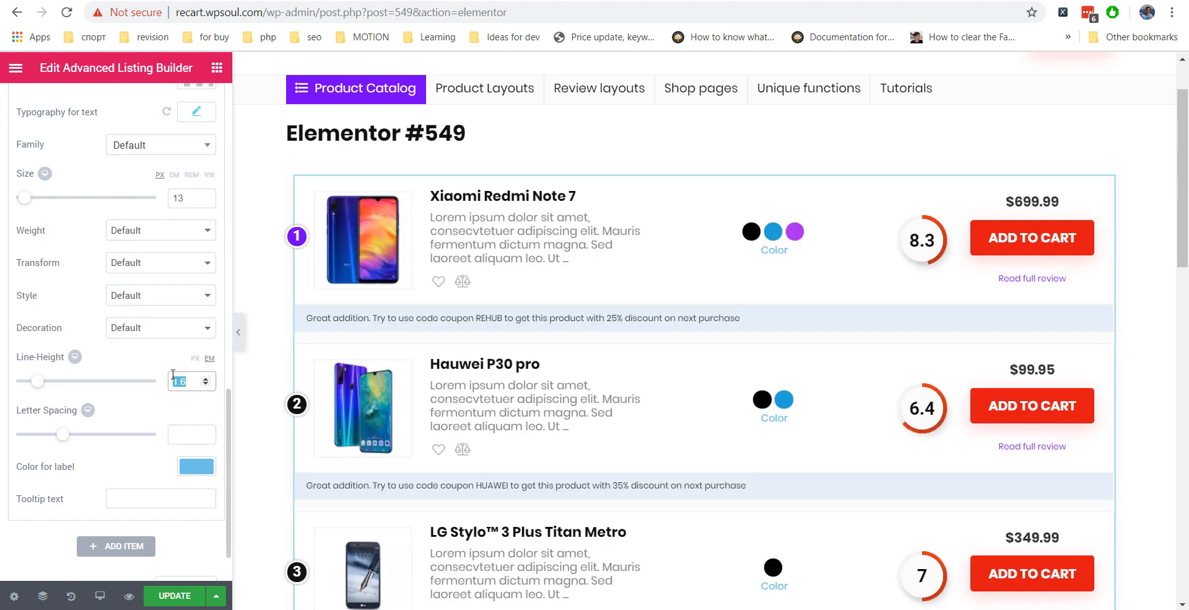
# - Try the tooltip text "This is helper tooltip" on the color swatch item and clear it
pyautogui.scroll(2, 133, 335)
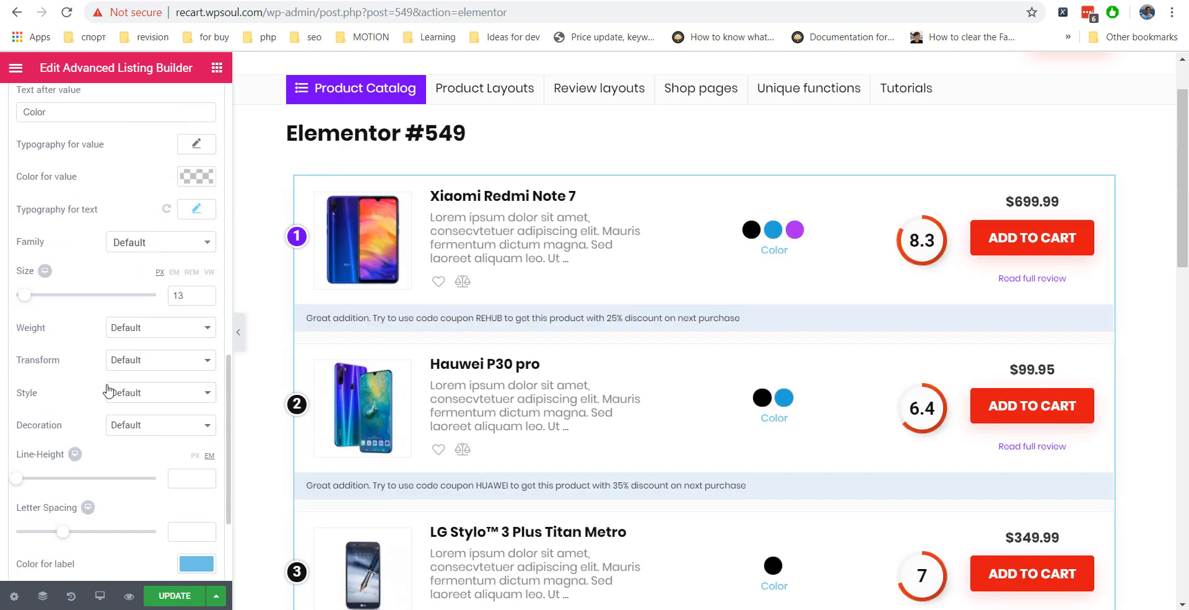
pyautogui.scroll(-3, 108, 390)
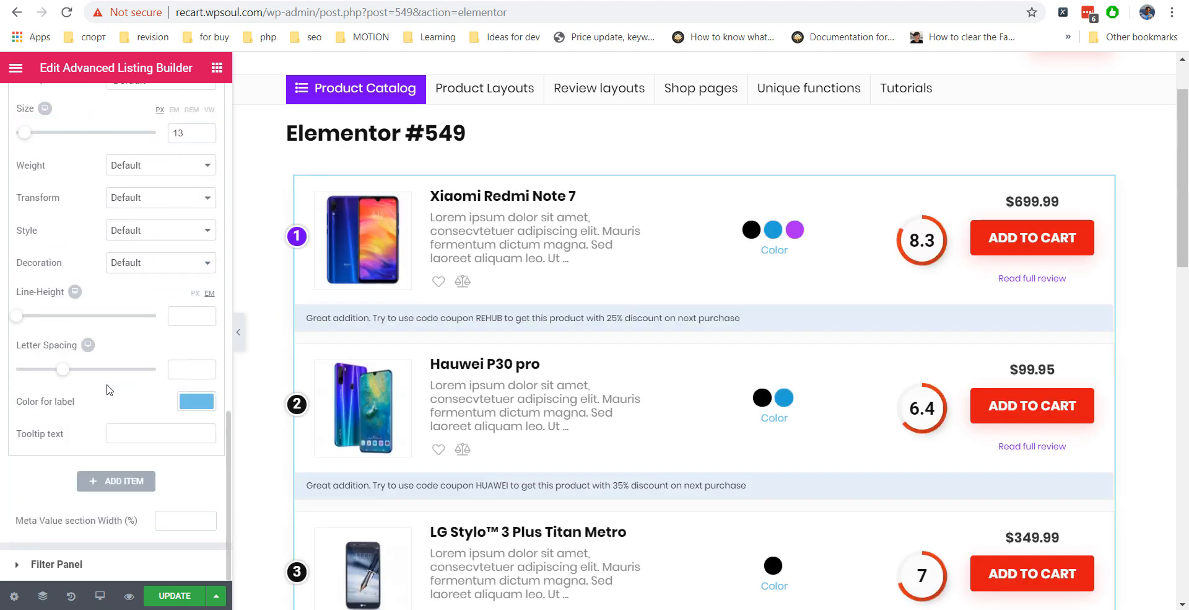
pyautogui.click(119, 435)
pyautogui.write('This is helper tooltip')
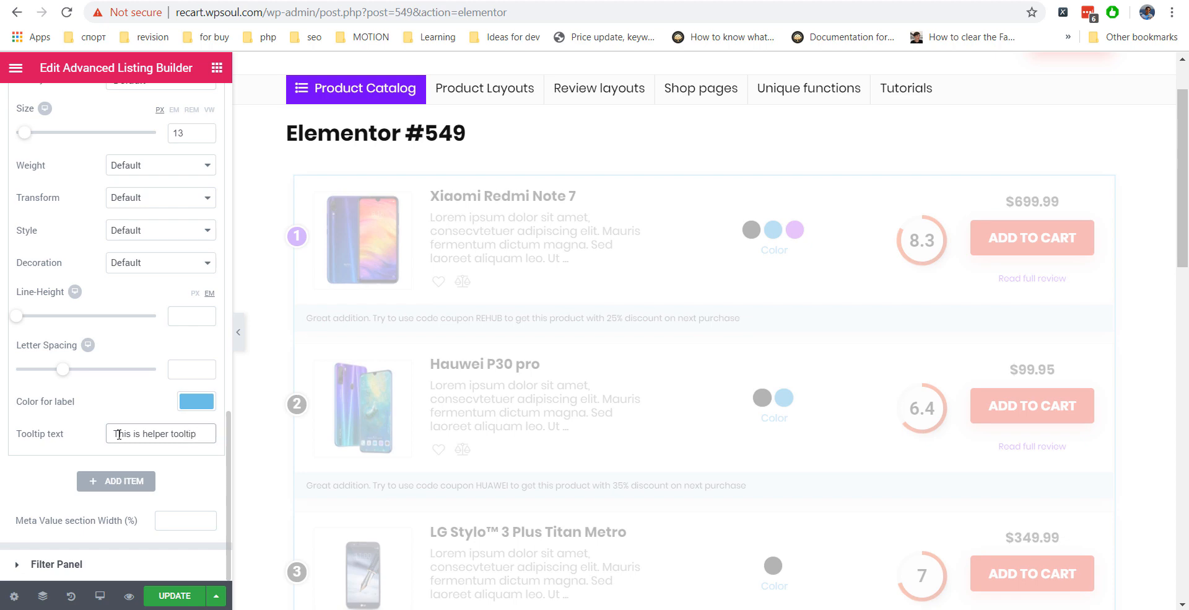
pyautogui.moveTo(773, 261)
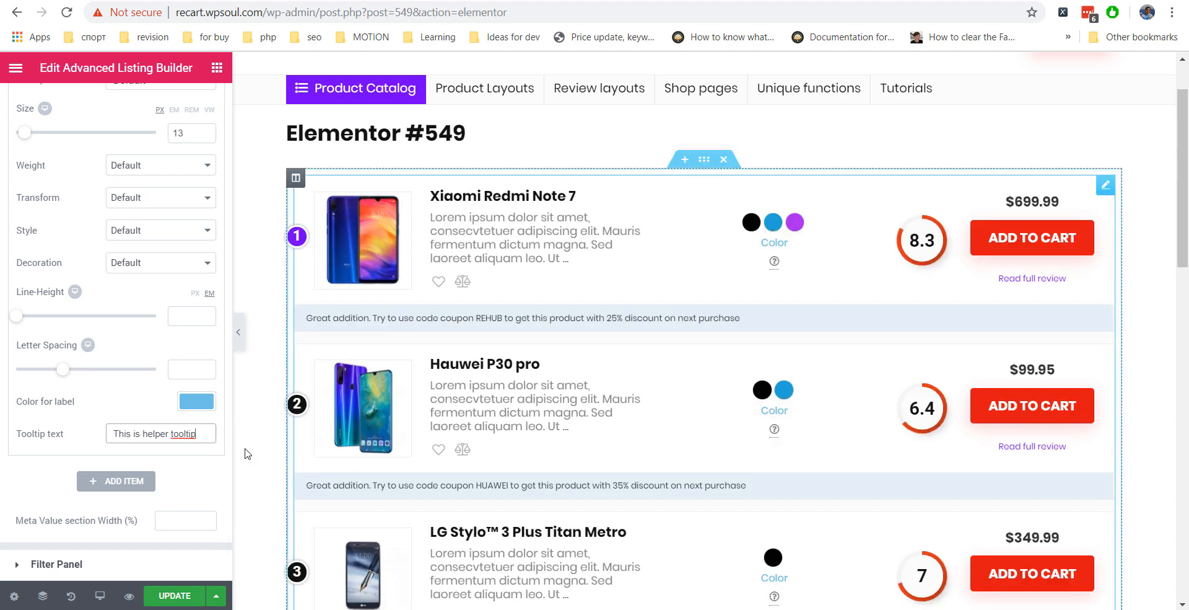
pyautogui.moveTo(202, 434); pyautogui.dragTo(60, 459)
# - Add a second meta value item of type Woocommerce attribute swatch for the memory attribute and look over the list
pyautogui.click(116, 481)
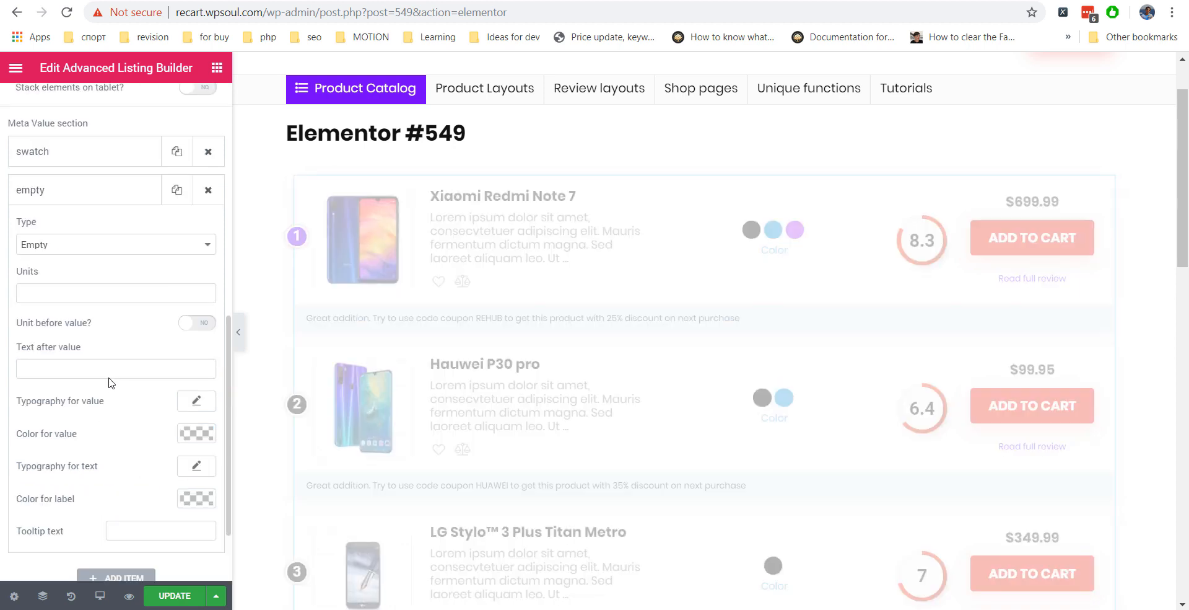
pyautogui.click(85, 244)
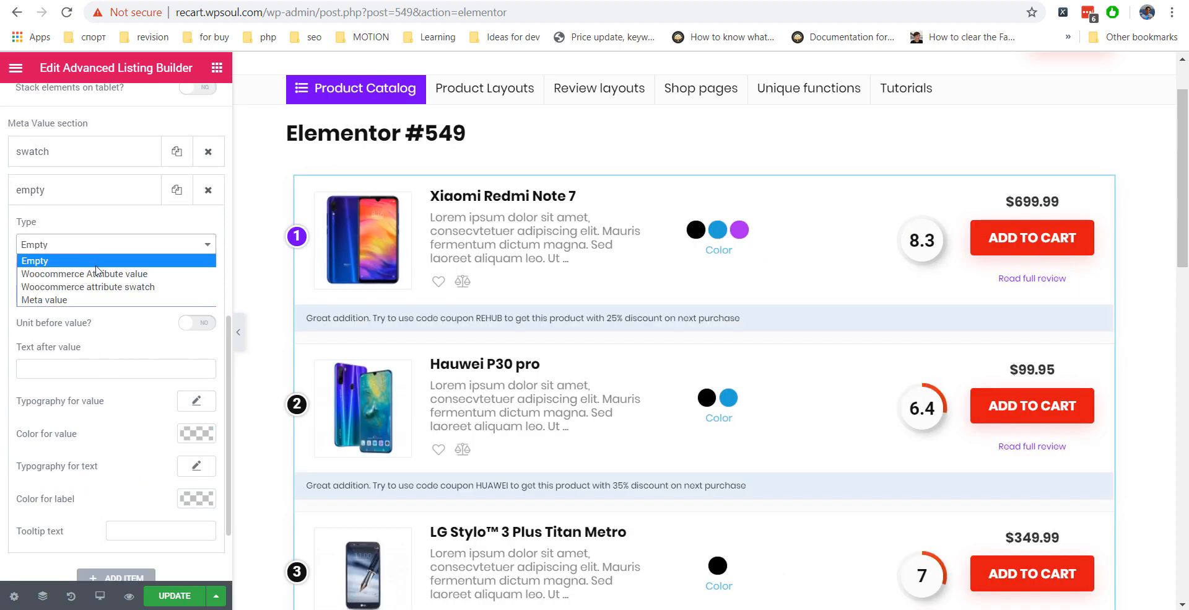
pyautogui.click(104, 286)
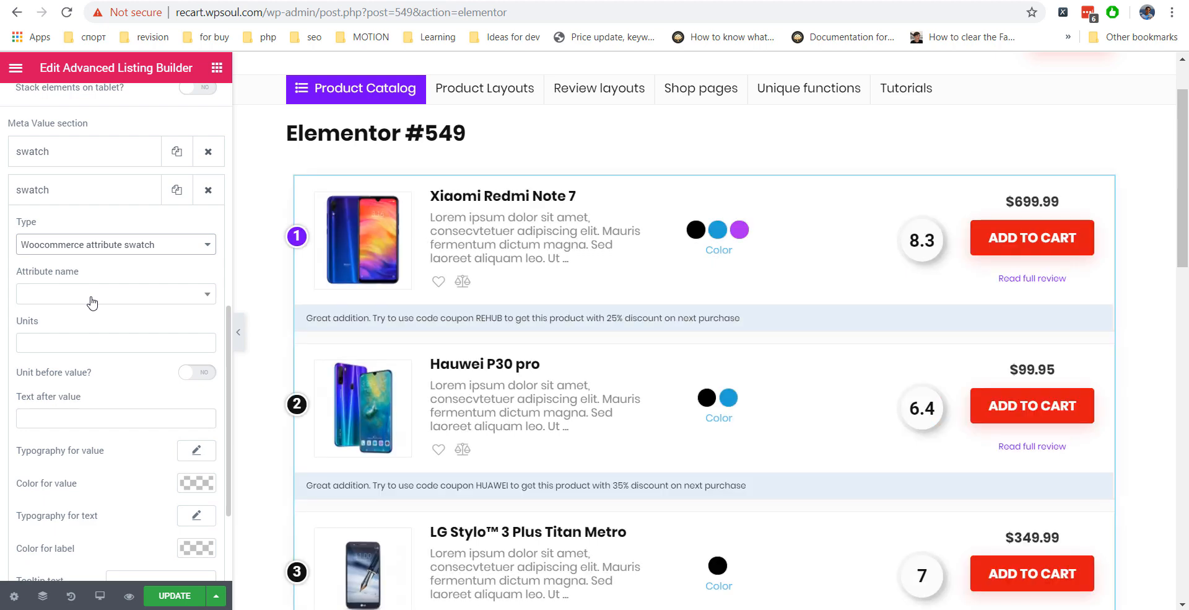
pyautogui.click(91, 295)
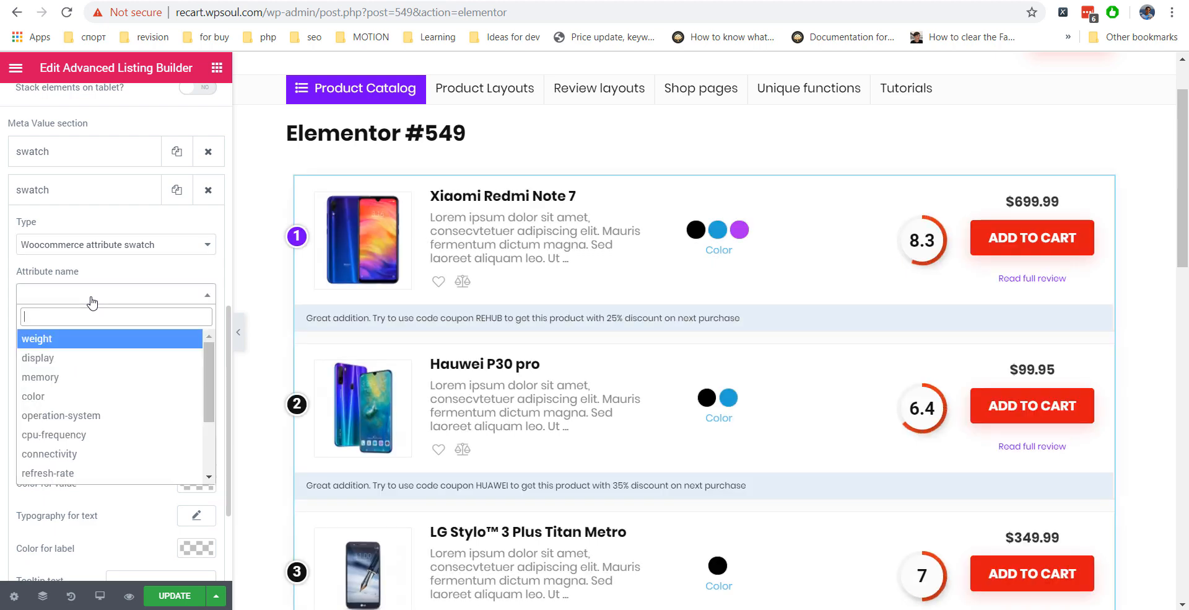
pyautogui.click(73, 377)
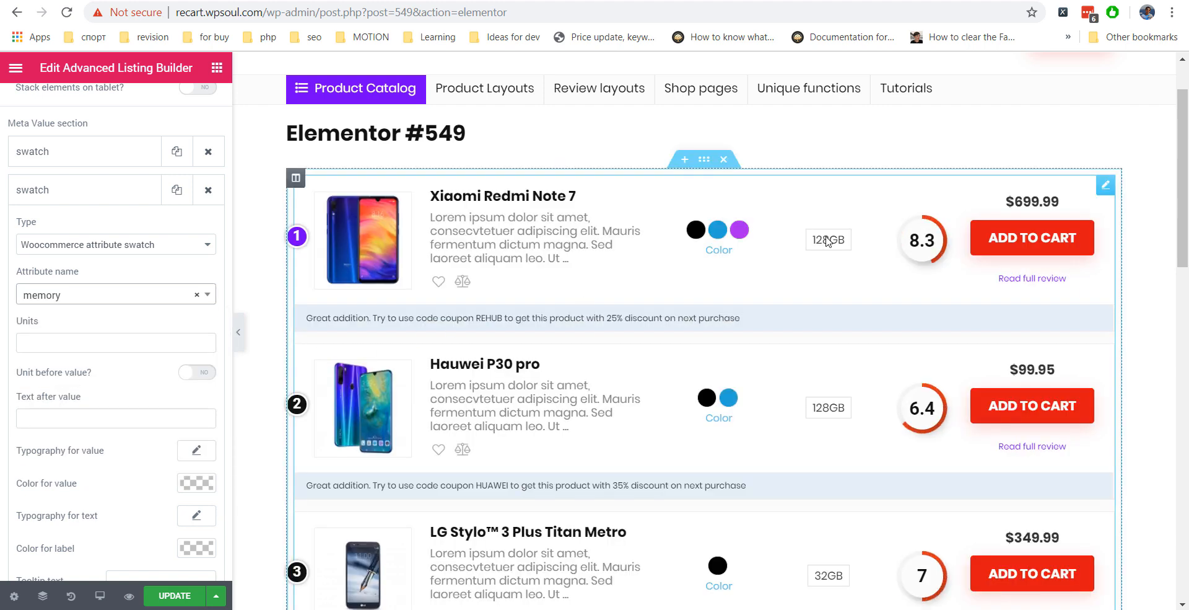
pyautogui.scroll(-1, 830, 245)
pyautogui.scroll(-3, 832, 250)
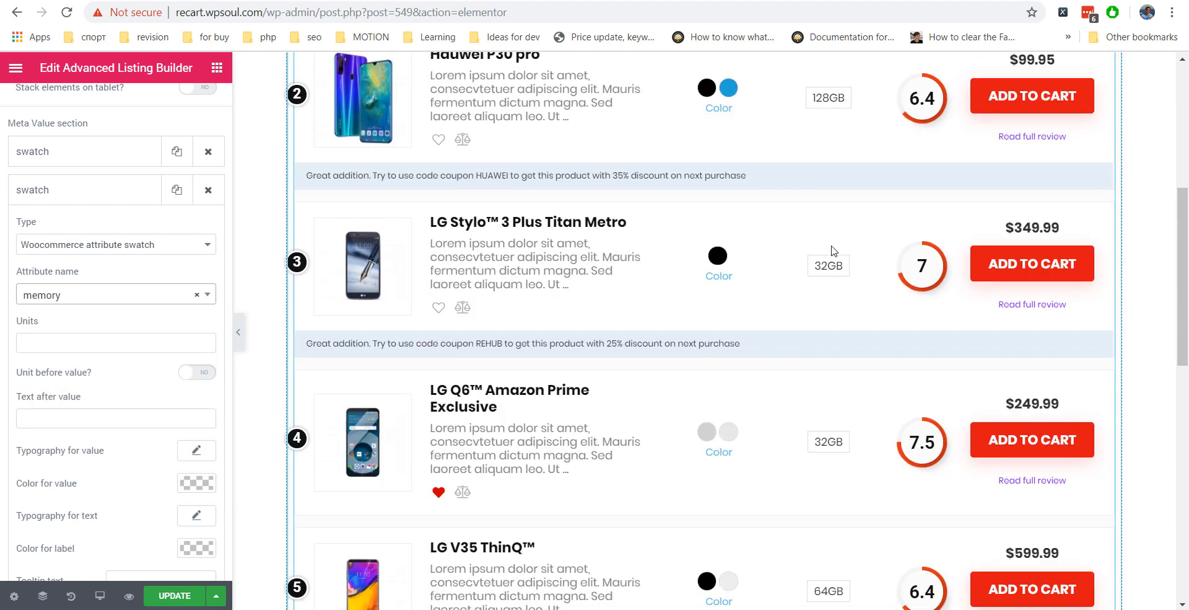
pyautogui.scroll(4, 832, 251)
pyautogui.scroll(1, 832, 250)
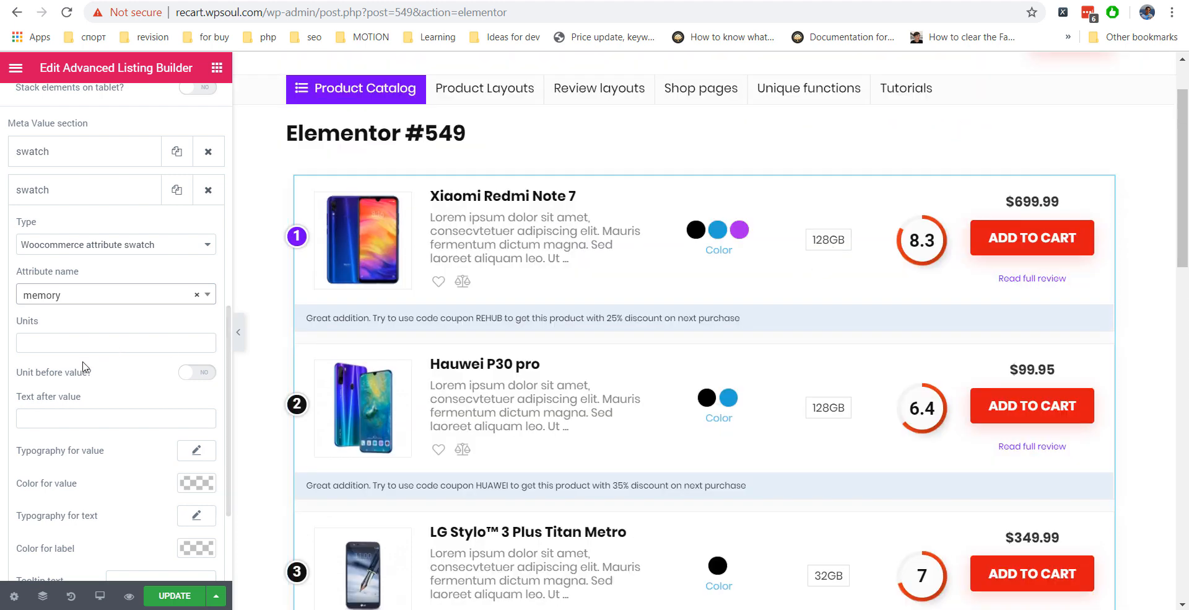
# - Set the value typography size of the memory swatch item to 18 px
pyautogui.scroll(-2, 127, 325)
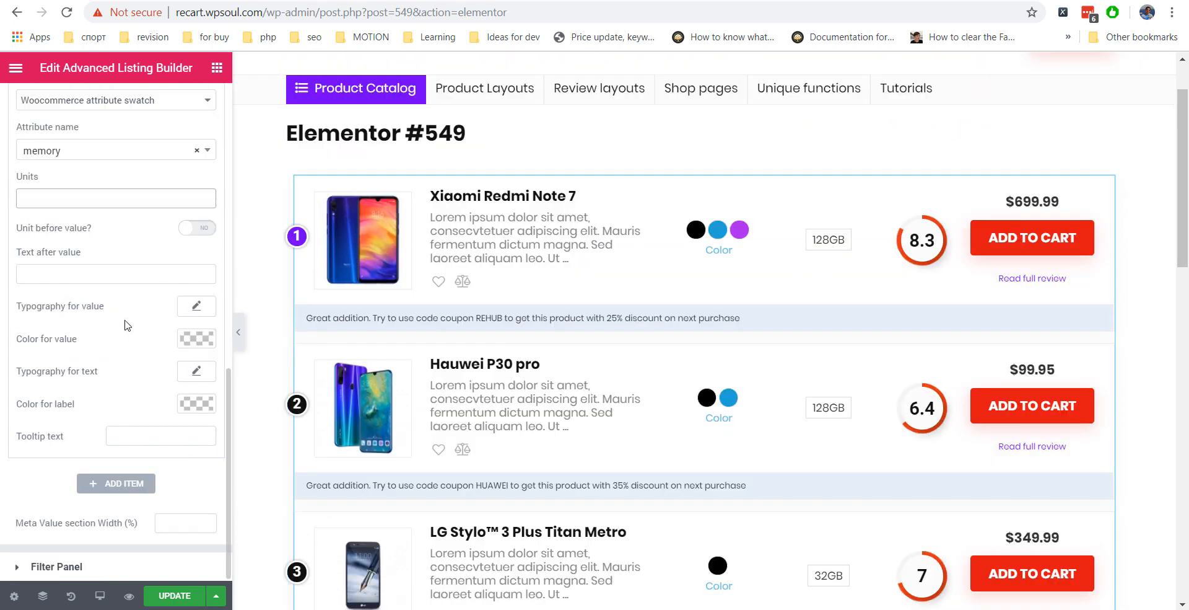
pyautogui.click(196, 306)
pyautogui.moveTo(21, 396); pyautogui.dragTo(31, 398)
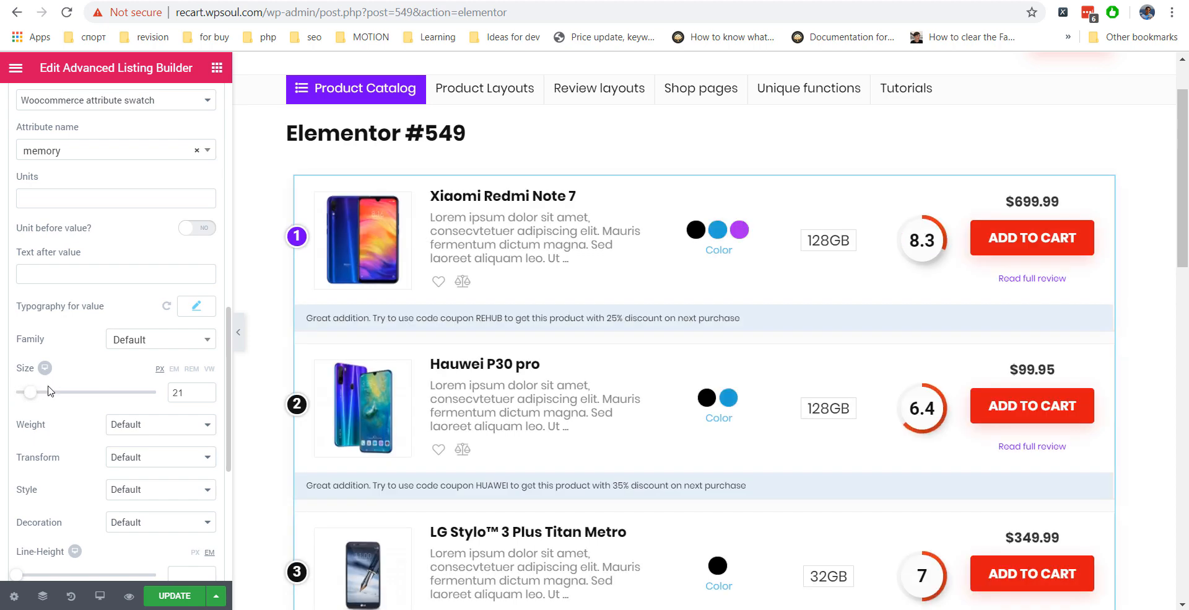
pyautogui.scroll(-10, 712, 293)
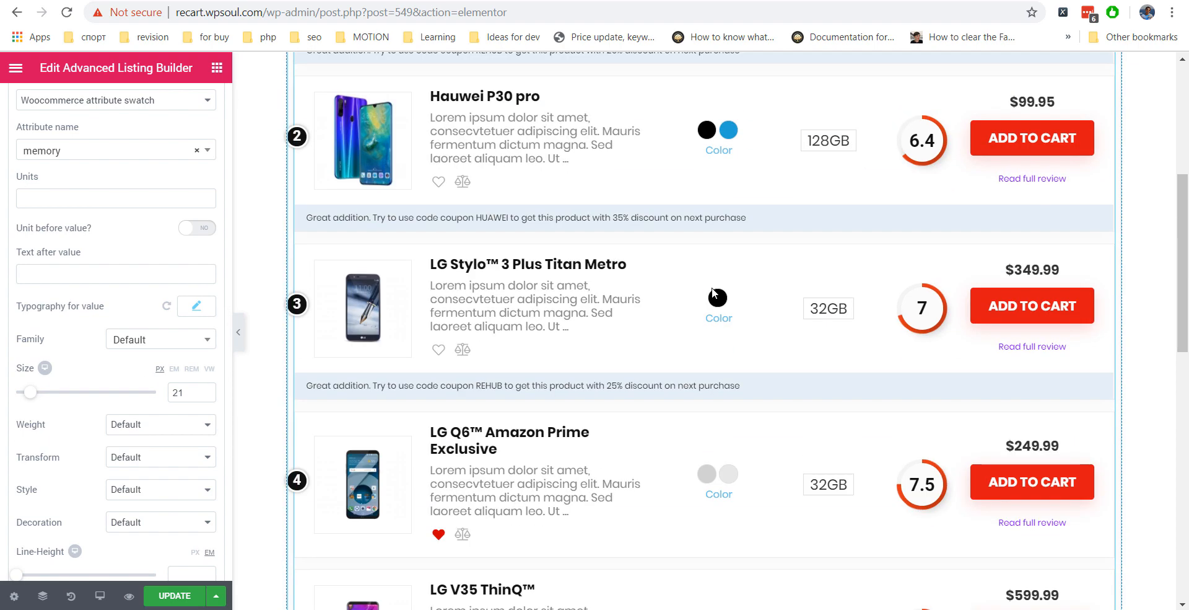
pyautogui.scroll(4, 714, 292)
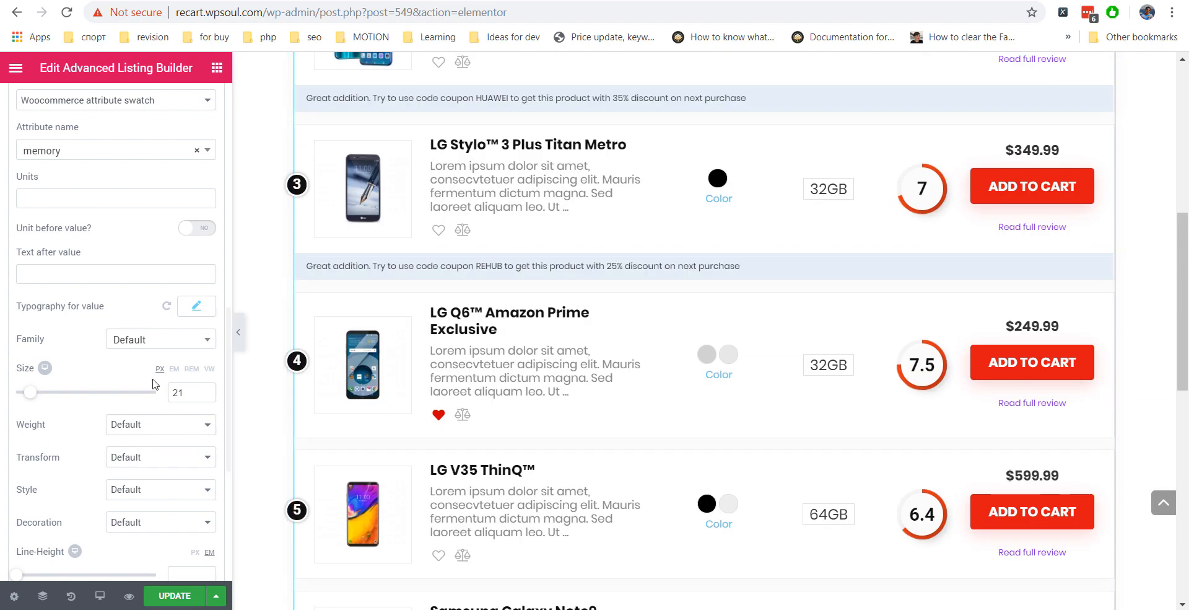
pyautogui.moveTo(31, 397); pyautogui.dragTo(29, 397)
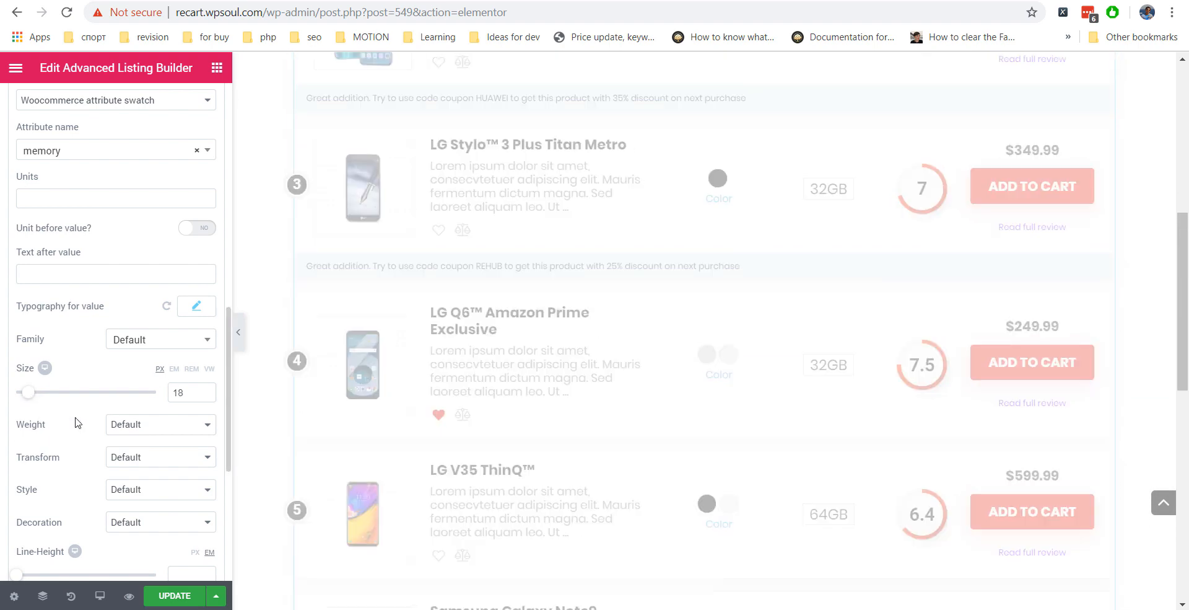
# - Add the text "Memory" after the value of the memory swatch item
pyautogui.scroll(-5, 121, 390)
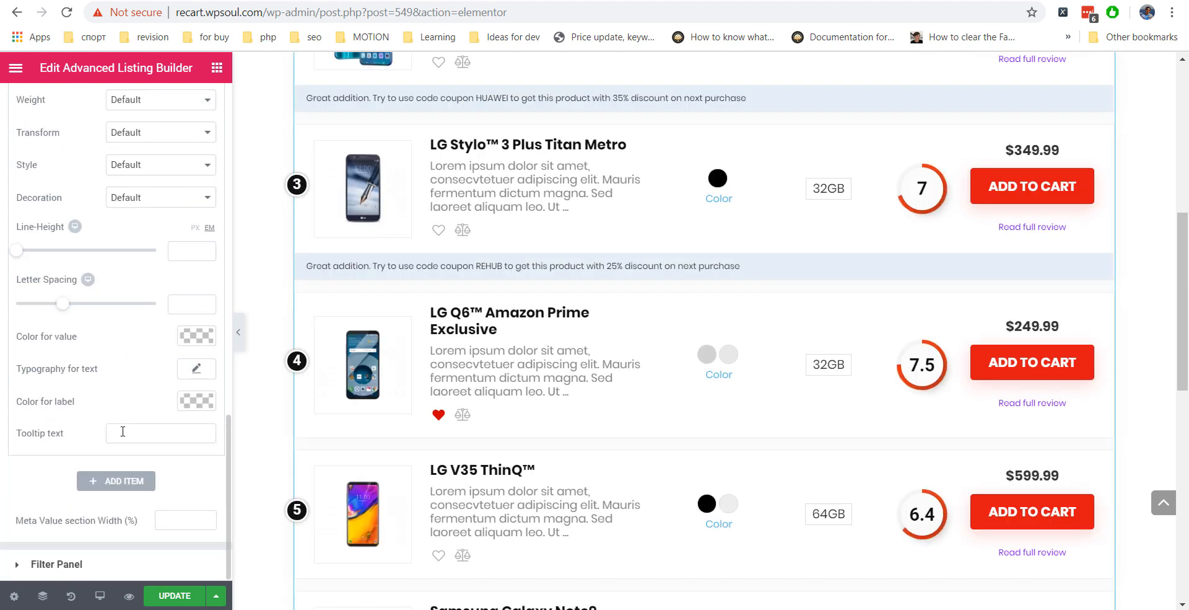
pyautogui.scroll(2, 120, 412)
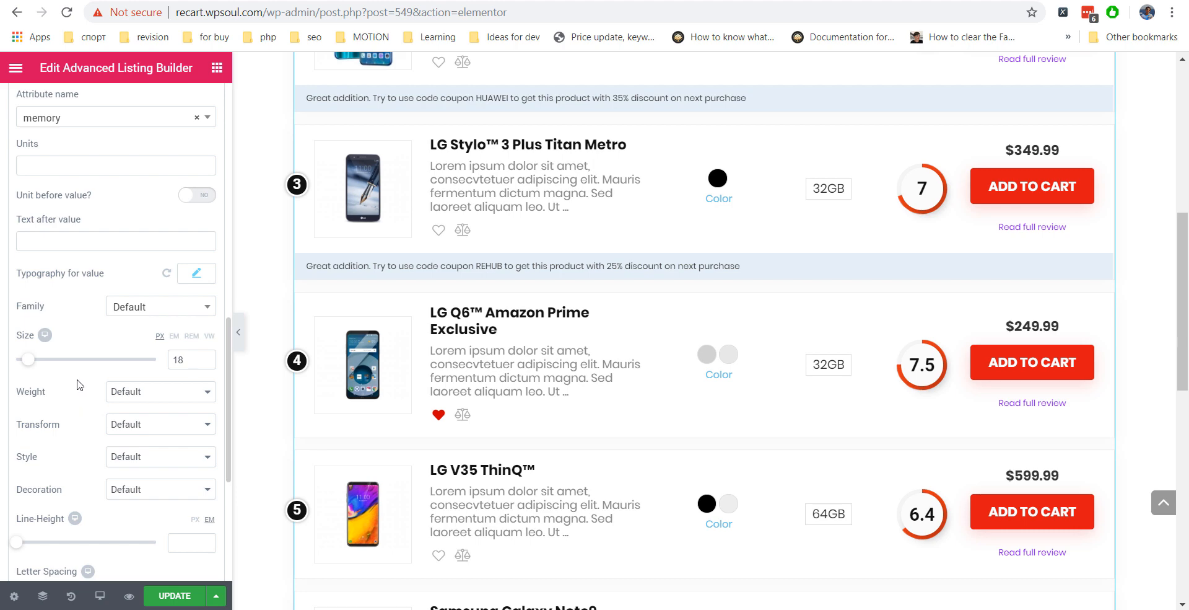
pyautogui.scroll(-2, 79, 384)
pyautogui.scroll(2, 78, 346)
pyautogui.click(53, 246)
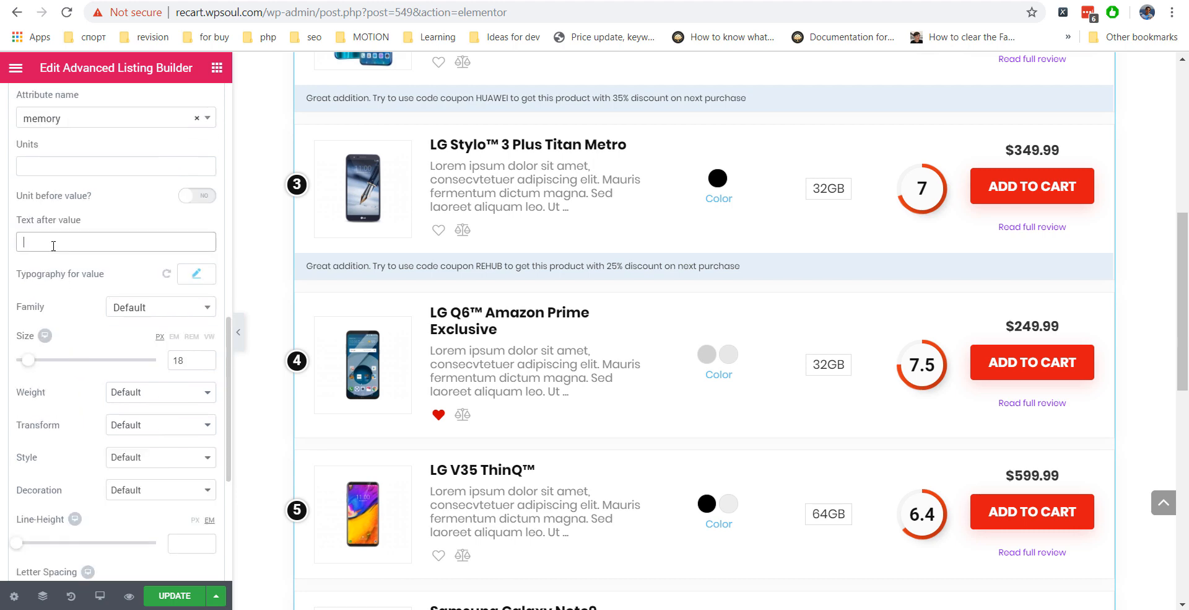
pyautogui.write('Memory')
# - Set the text typography size of the memory swatch item to 13 px
pyautogui.scroll(-5, 74, 297)
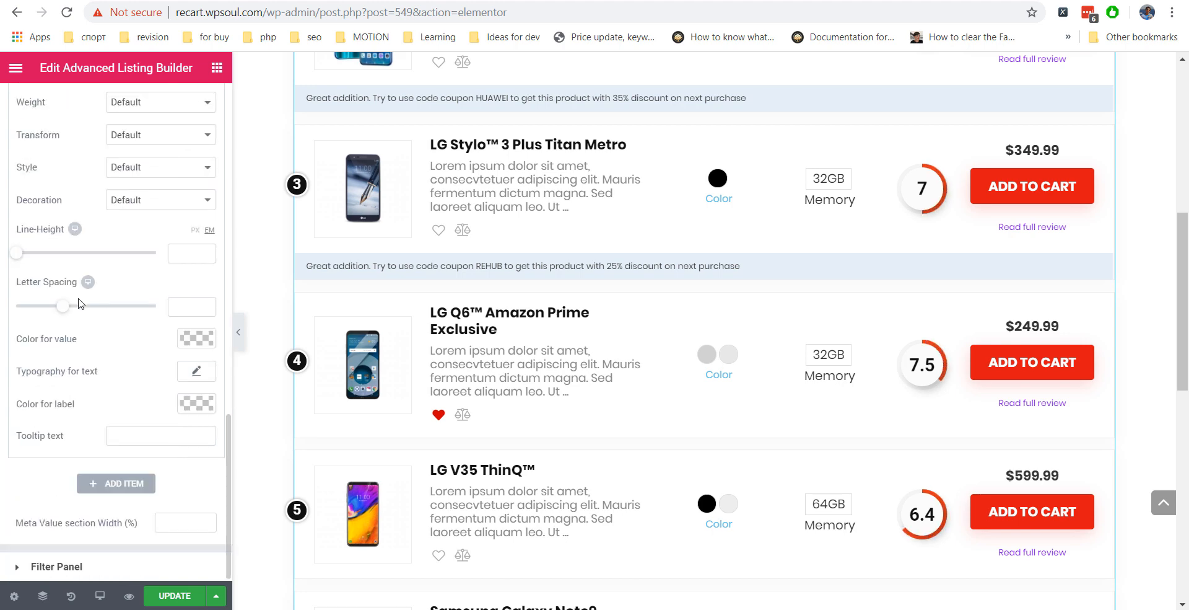
pyautogui.click(195, 371)
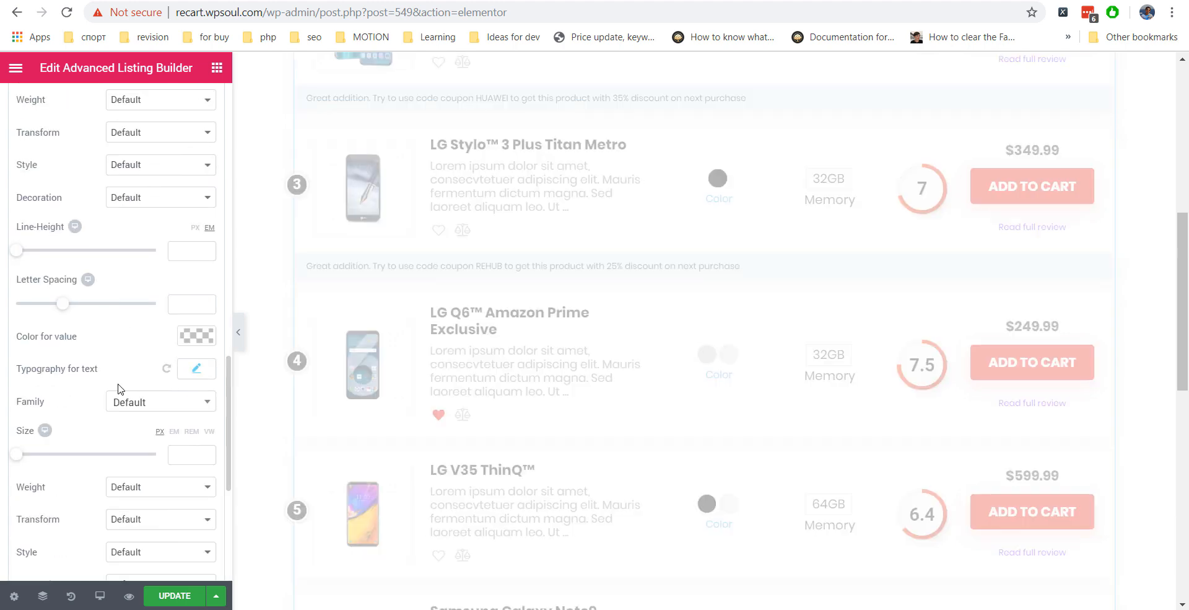
pyautogui.scroll(-3, 111, 390)
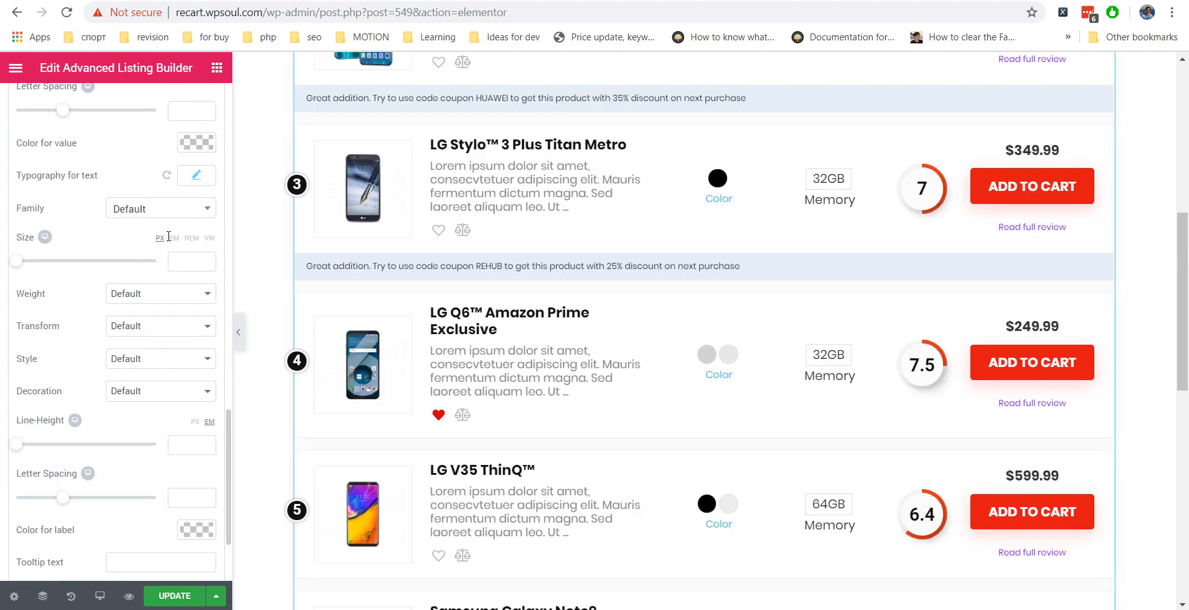
pyautogui.click(186, 261)
pyautogui.write('13')
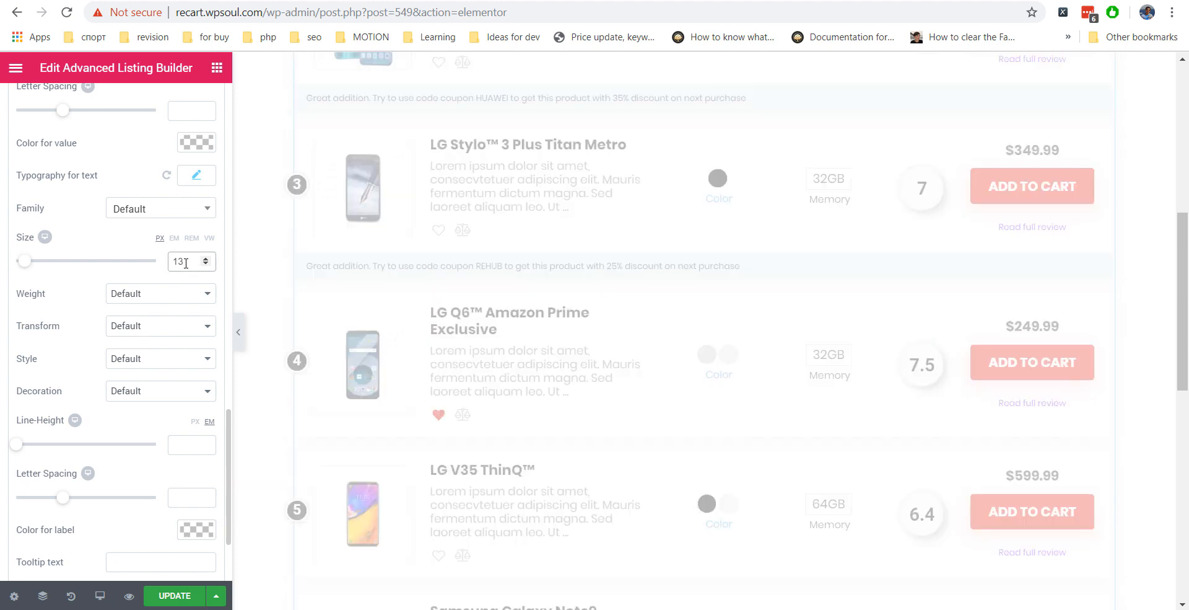
# - Set the memory swatch item's label color to light blue #6ec1e4
pyautogui.scroll(-2, 143, 316)
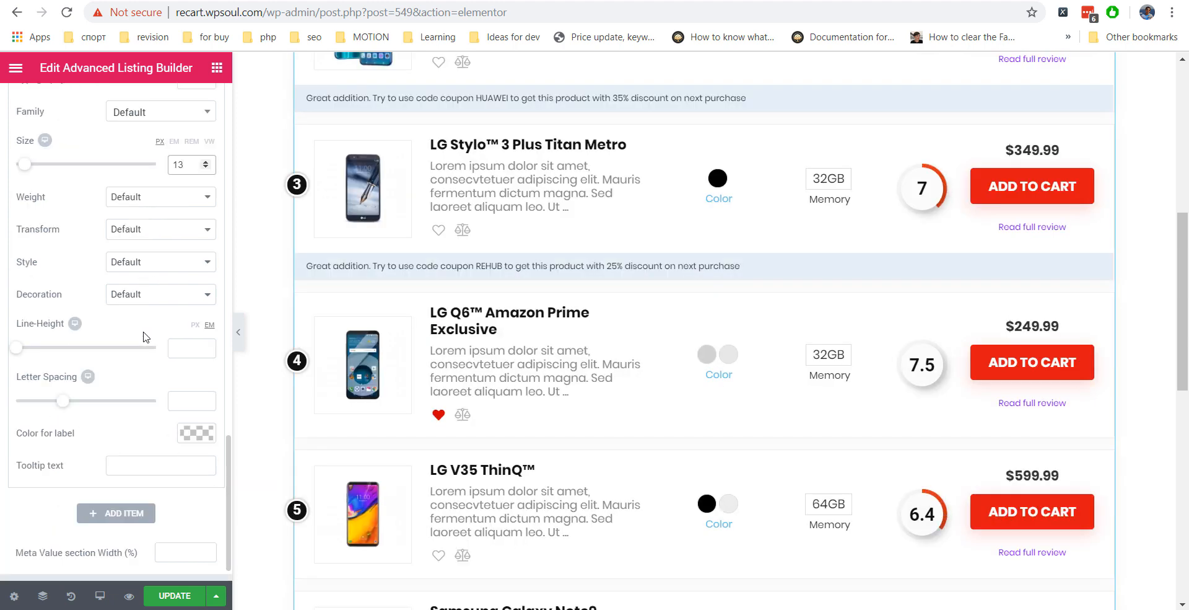
pyautogui.click(192, 437)
pyautogui.scroll(-1, 69, 511)
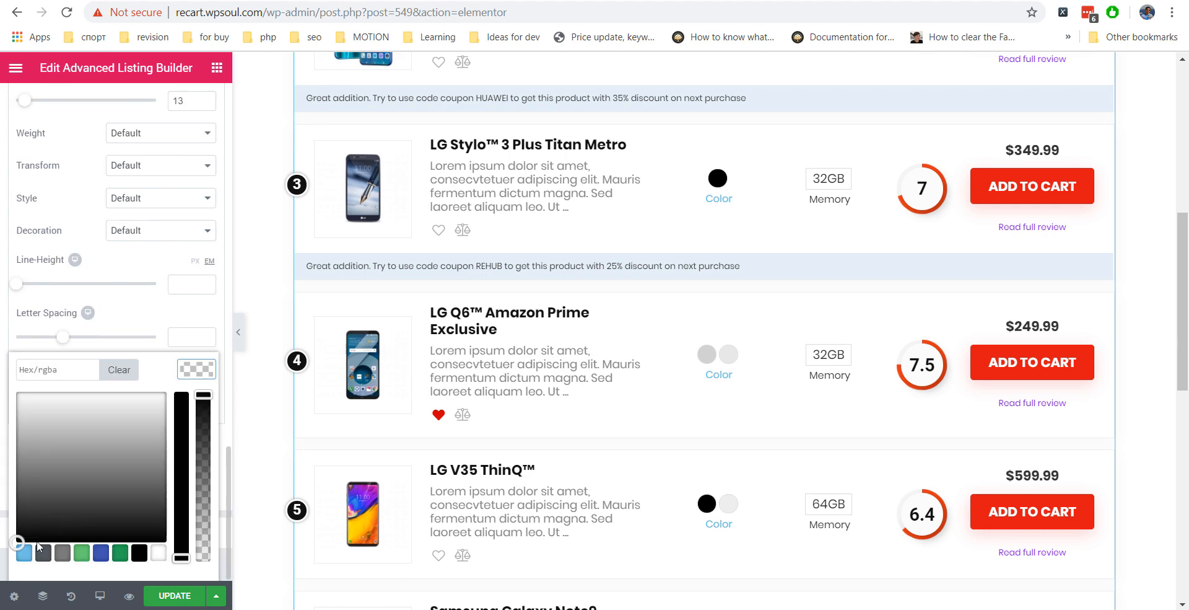
pyautogui.click(25, 553)
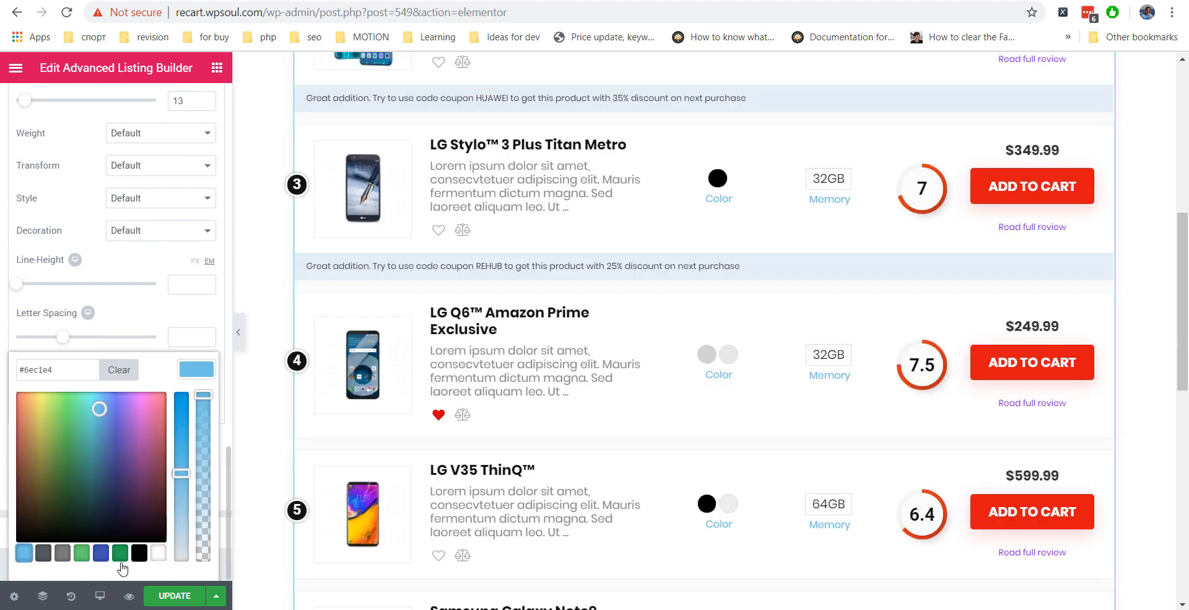
# - Add a third meta value item of type Woocommerce Attribute value for the connectivity attribute
pyautogui.click(160, 595)
pyautogui.click(80, 244)
pyautogui.click(125, 284)
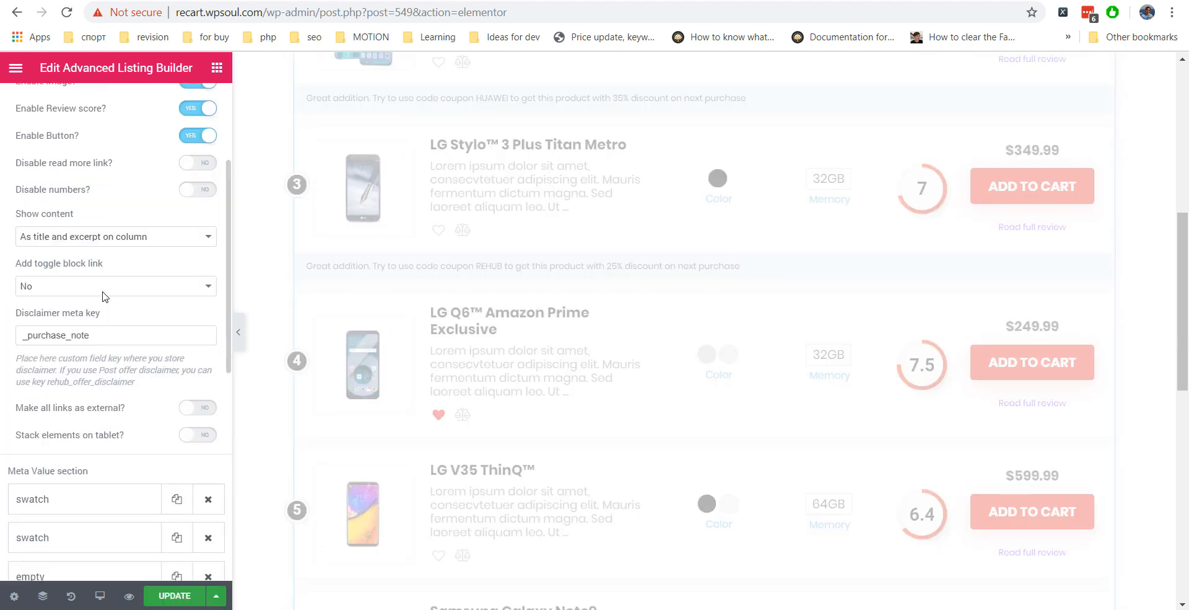
pyautogui.scroll(-6, 104, 296)
pyautogui.click(93, 244)
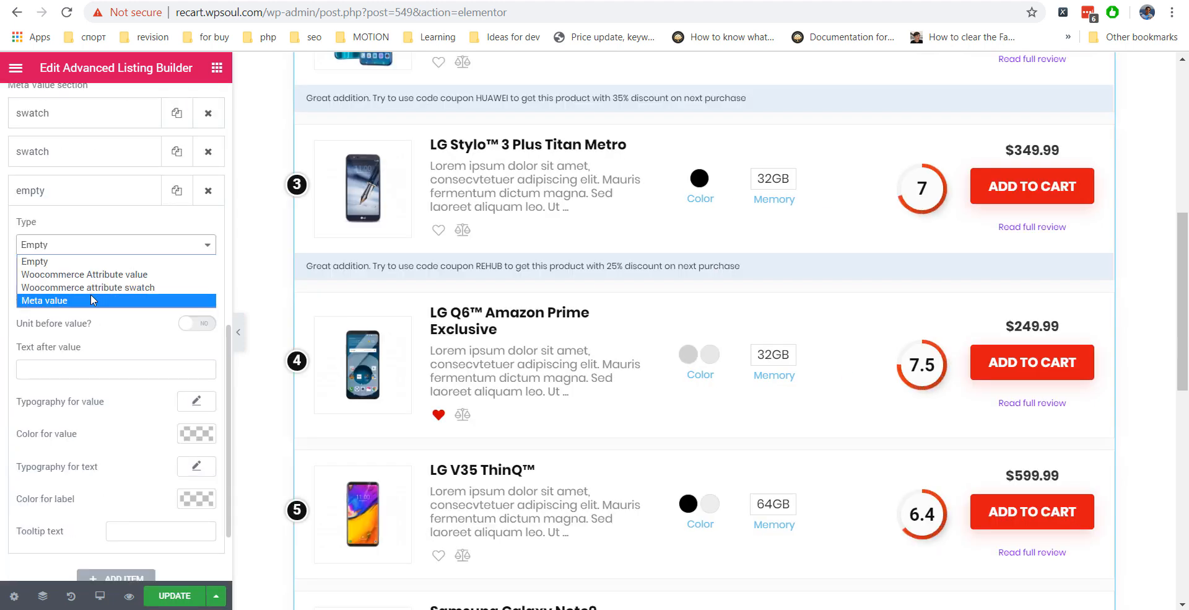
pyautogui.click(91, 274)
pyautogui.click(88, 297)
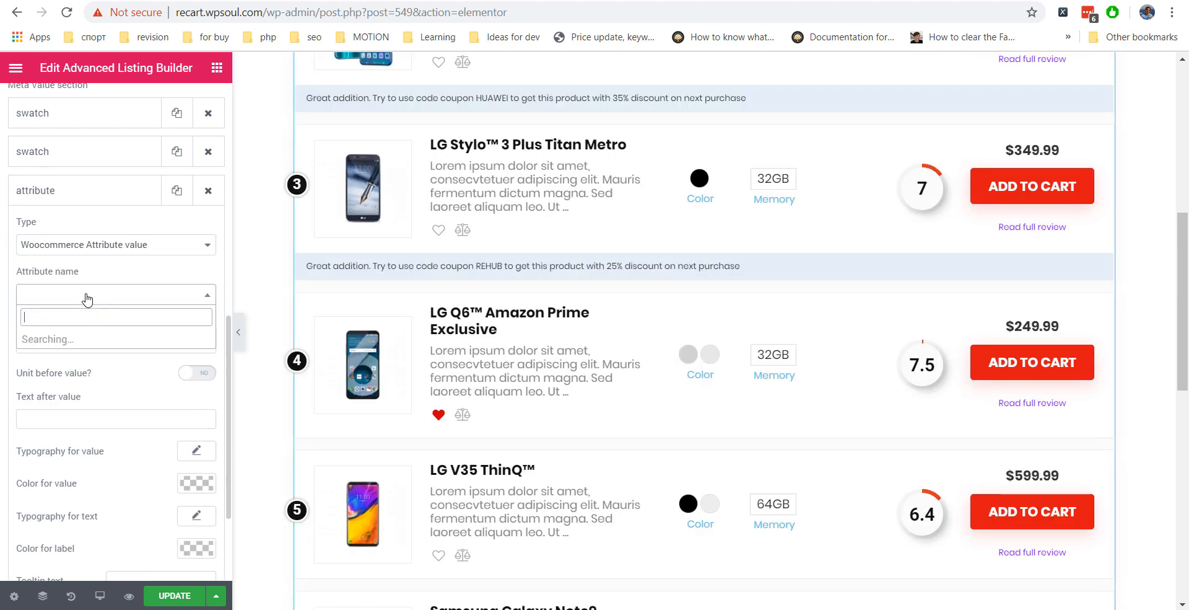
pyautogui.click(82, 456)
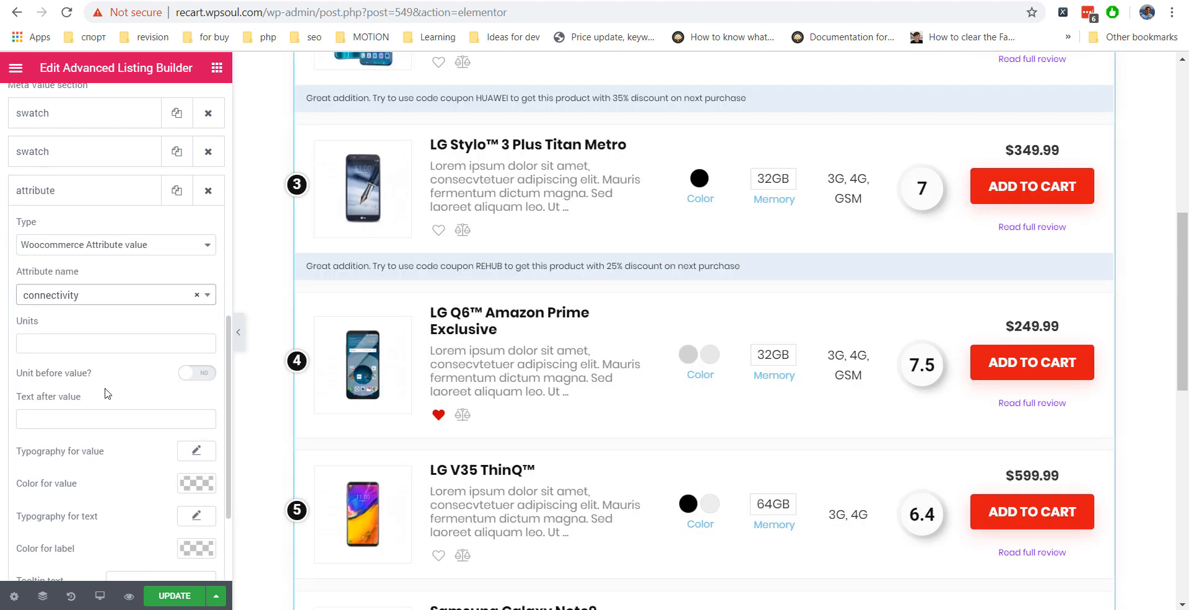
# - Set the connectivity item's value typography to weight 700 and size 18 px
pyautogui.scroll(-2, 108, 390)
pyautogui.click(194, 305)
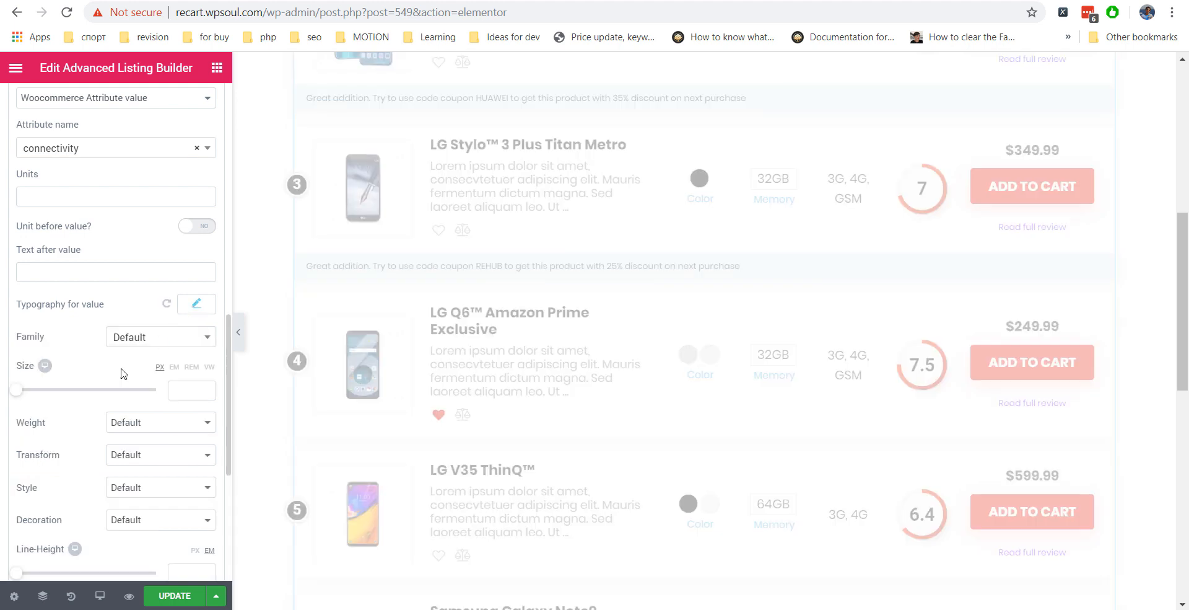
pyautogui.scroll(-2, 117, 347)
pyautogui.moveTo(24, 292); pyautogui.dragTo(33, 297)
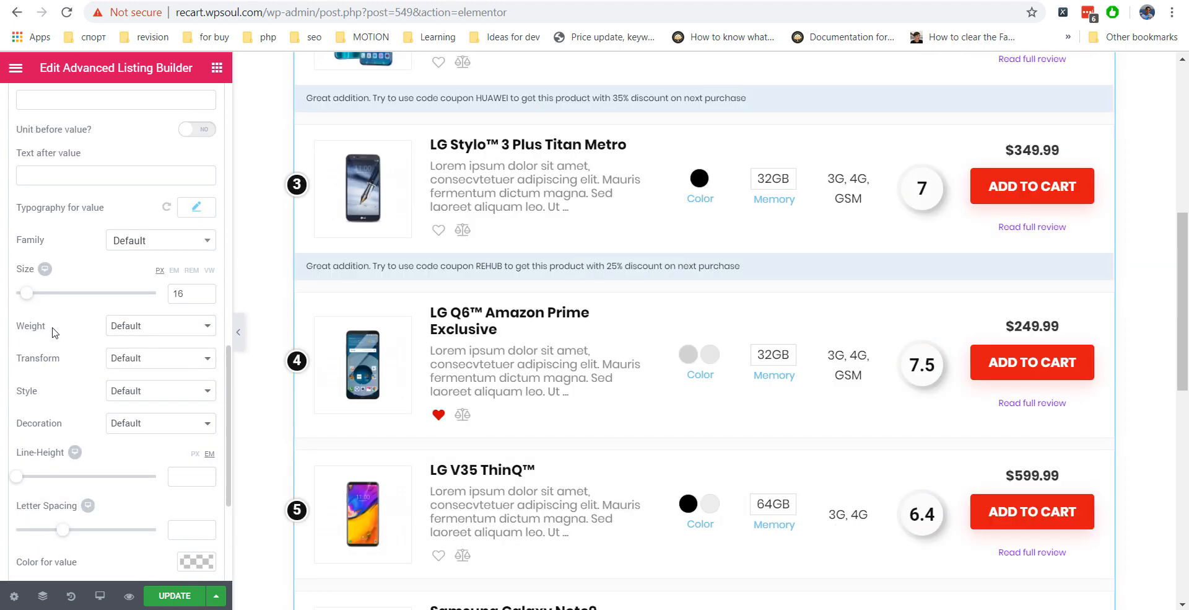
pyautogui.click(127, 326)
pyautogui.click(137, 420)
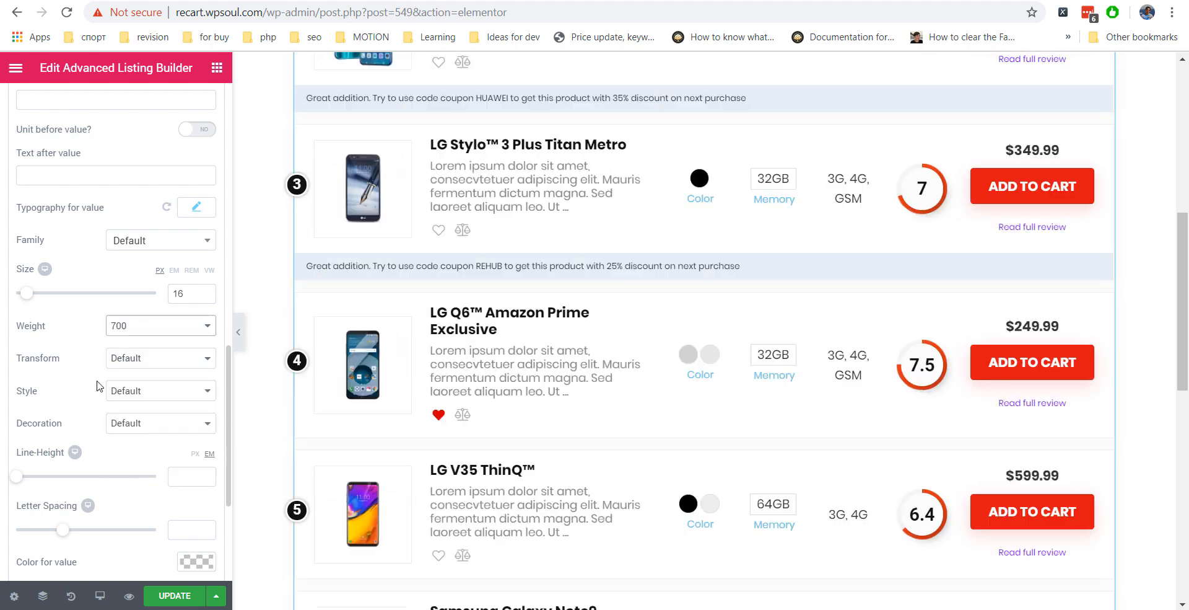
pyautogui.write('8')
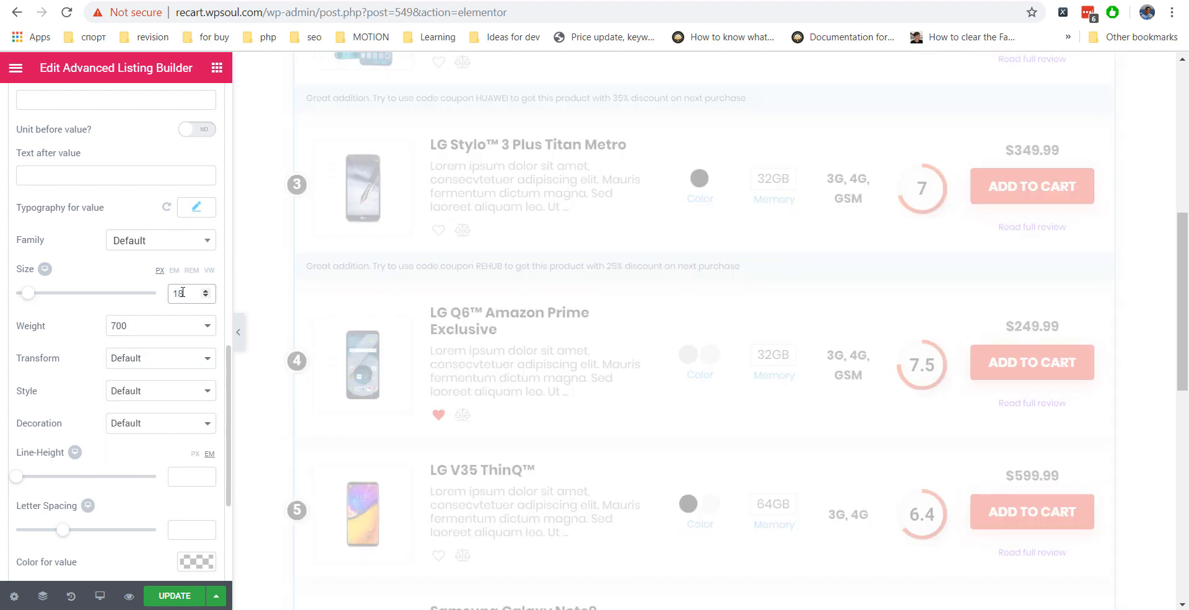
# - Set the connectivity item's tooltip text to "Connection type" and review the list at full page width
pyautogui.scroll(-3, 183, 295)
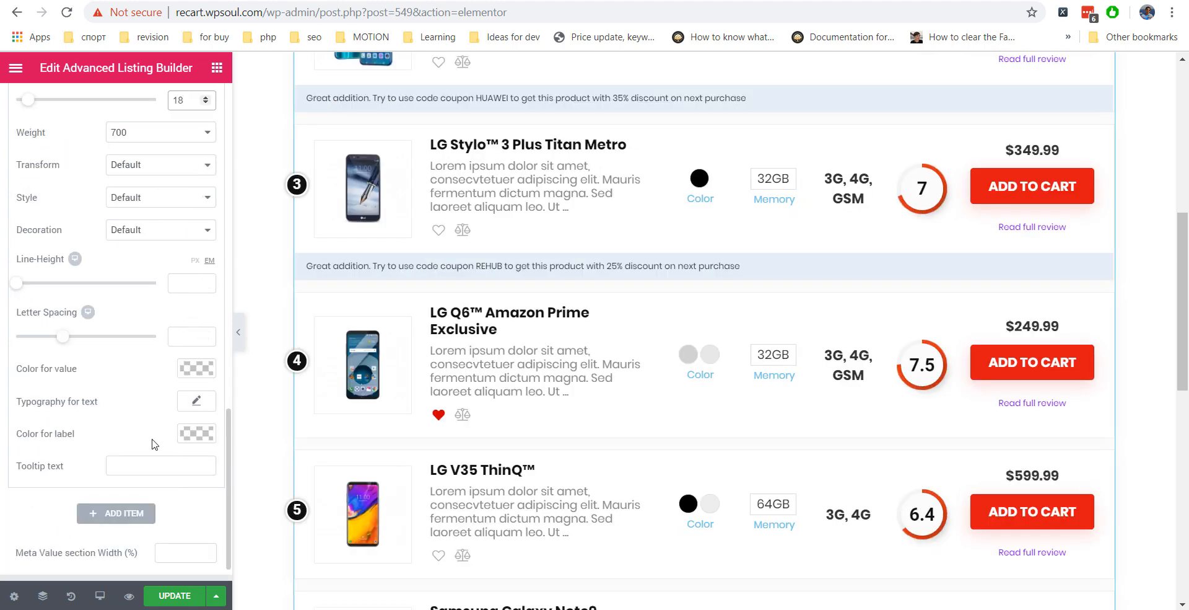
pyautogui.click(145, 465)
pyautogui.write('Connection type')
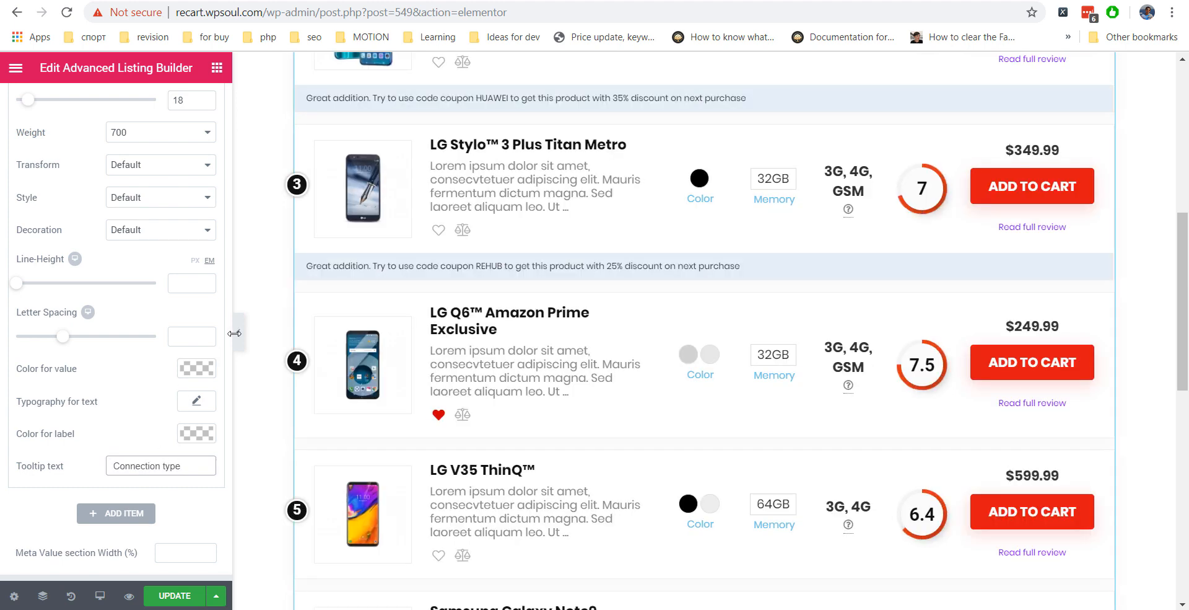
pyautogui.click(236, 332)
pyautogui.scroll(-2, 465, 257)
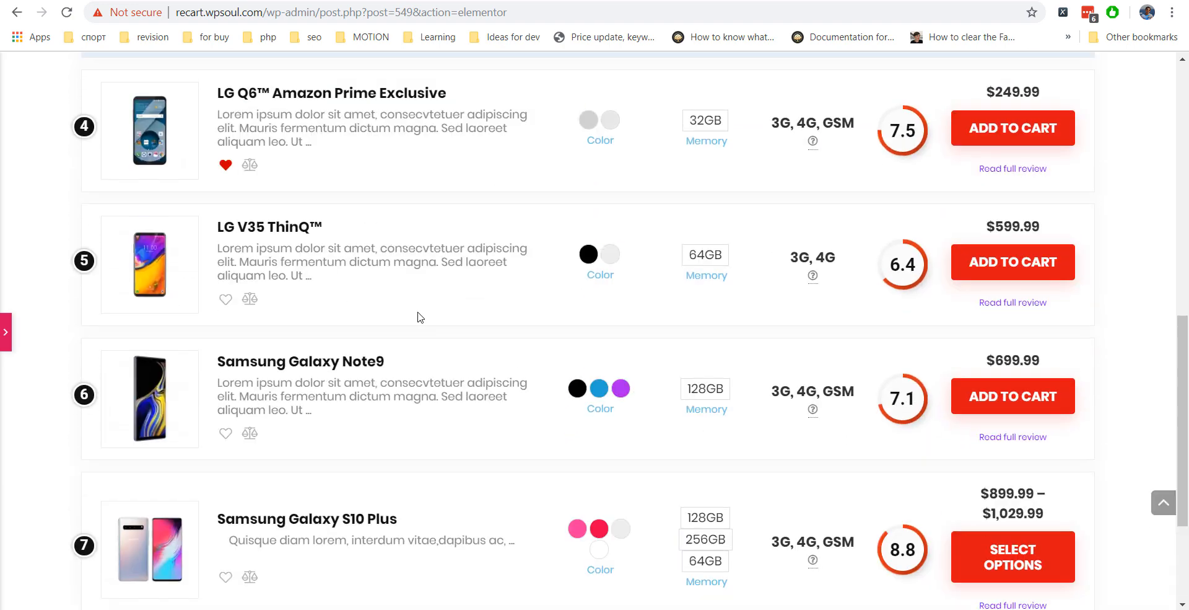
pyautogui.scroll(5, 419, 315)
pyautogui.click(6, 331)
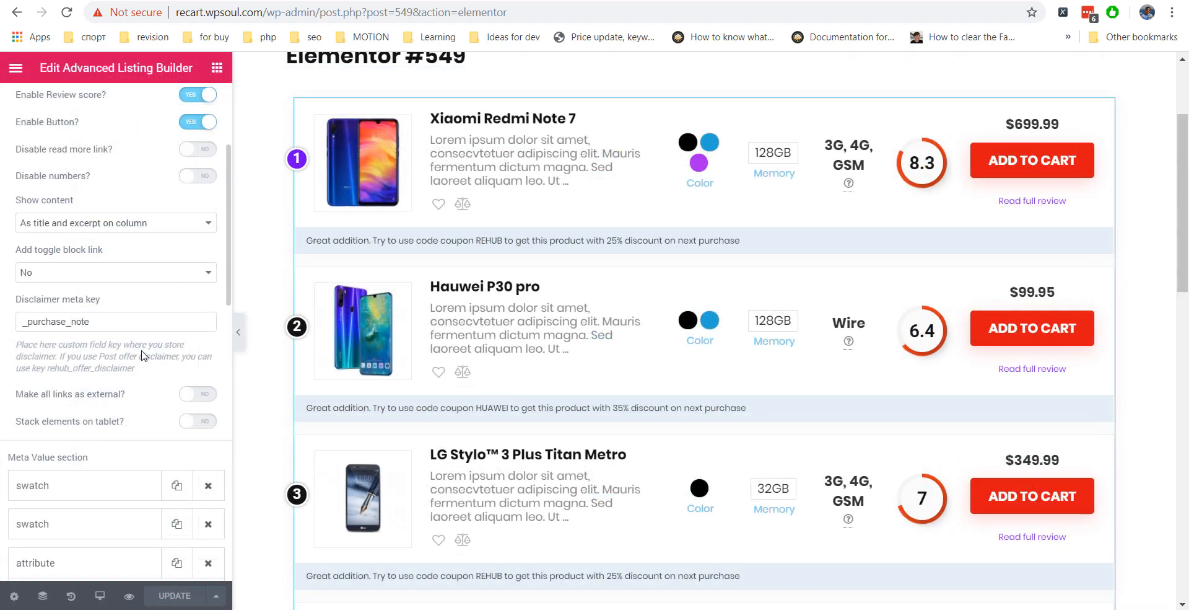
# - Switch to the 768px Tablet preview and look through the whole phone list
pyautogui.click(99, 595)
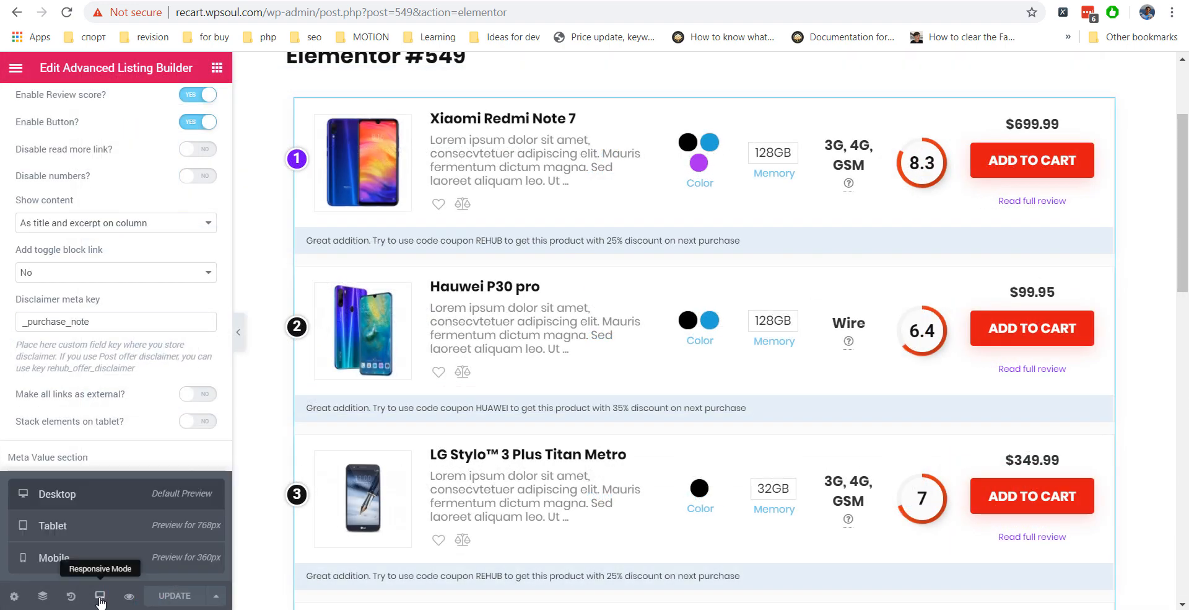
pyautogui.click(94, 530)
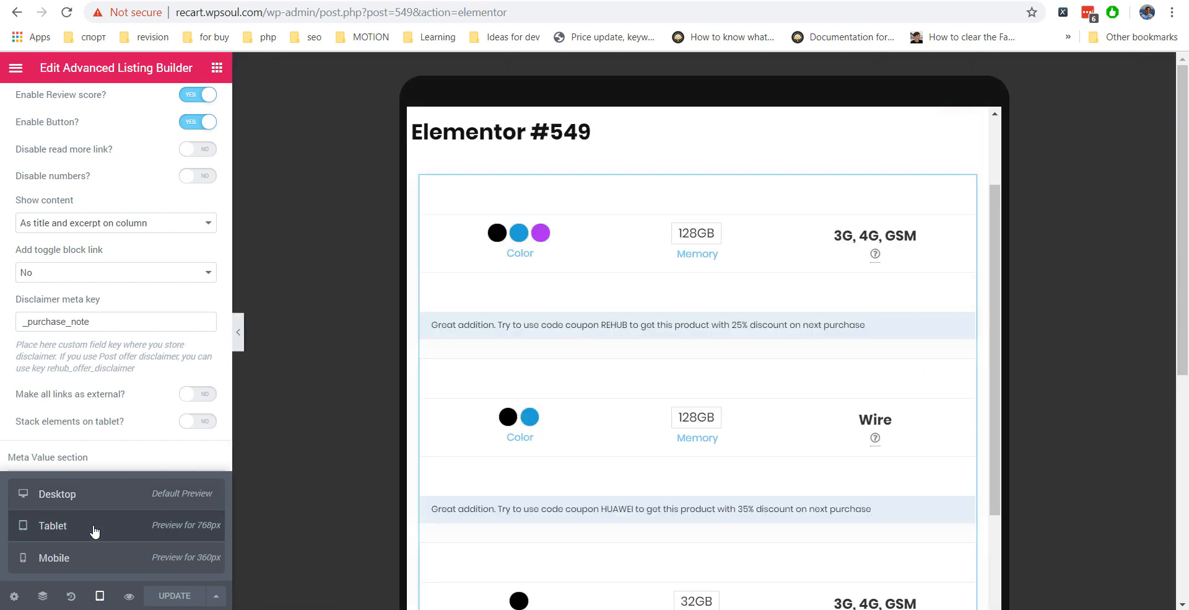
pyautogui.scroll(-8, 637, 278)
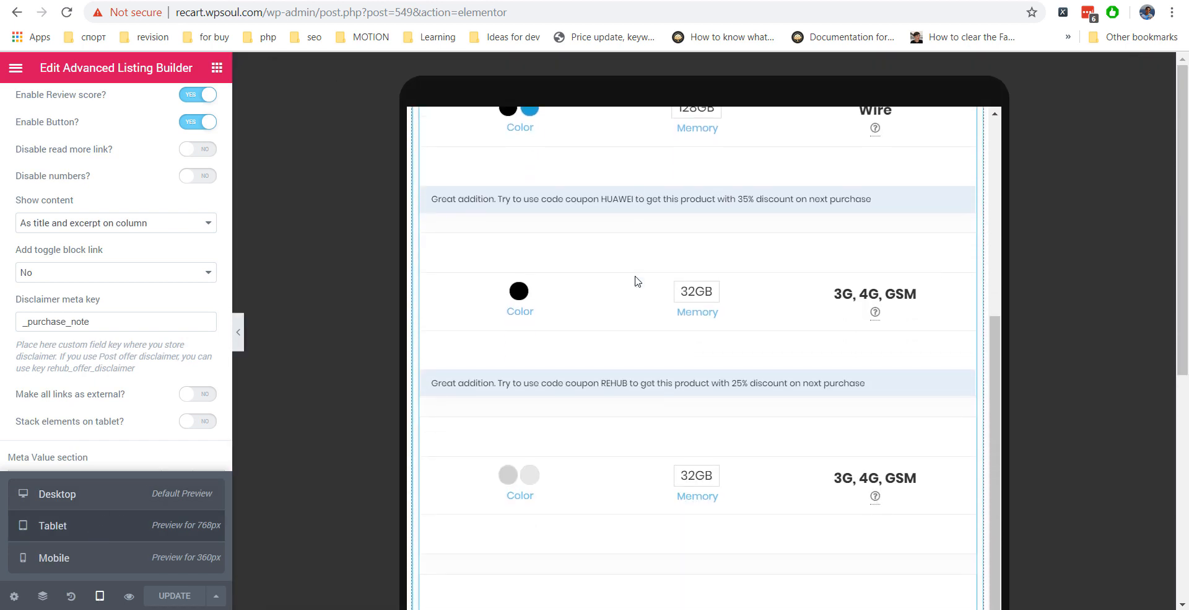
pyautogui.scroll(-5, 637, 280)
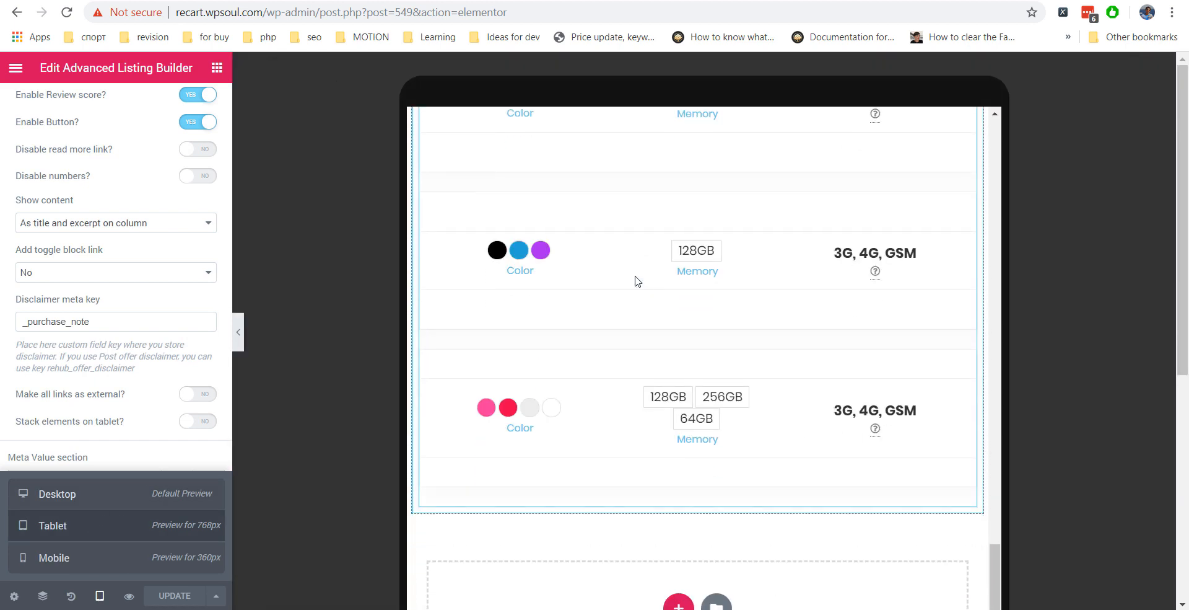
pyautogui.scroll(12, 637, 280)
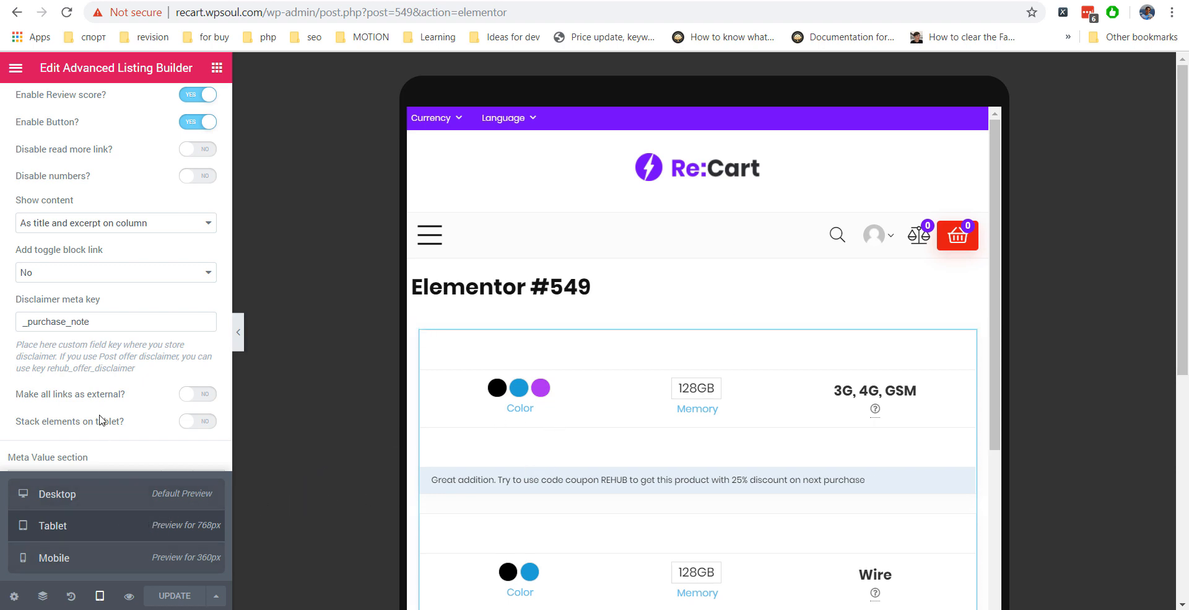
# - Enable stacking of elements on tablet and check the first product's tablet layout
pyautogui.scroll(3, 101, 420)
pyautogui.scroll(-2, 101, 420)
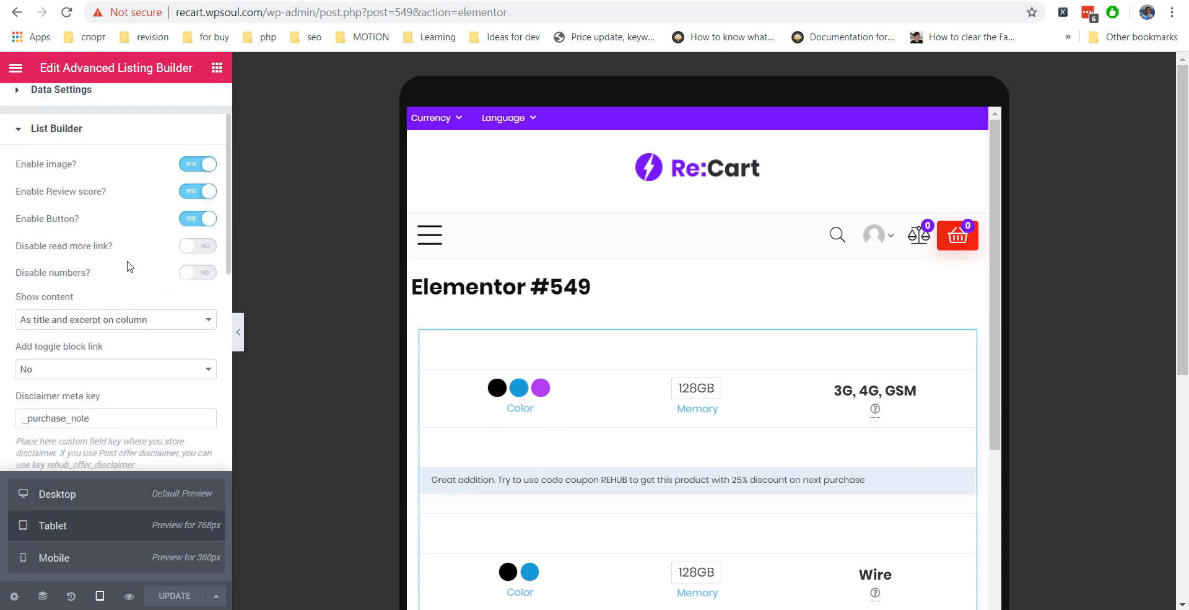
pyautogui.scroll(-4, 130, 266)
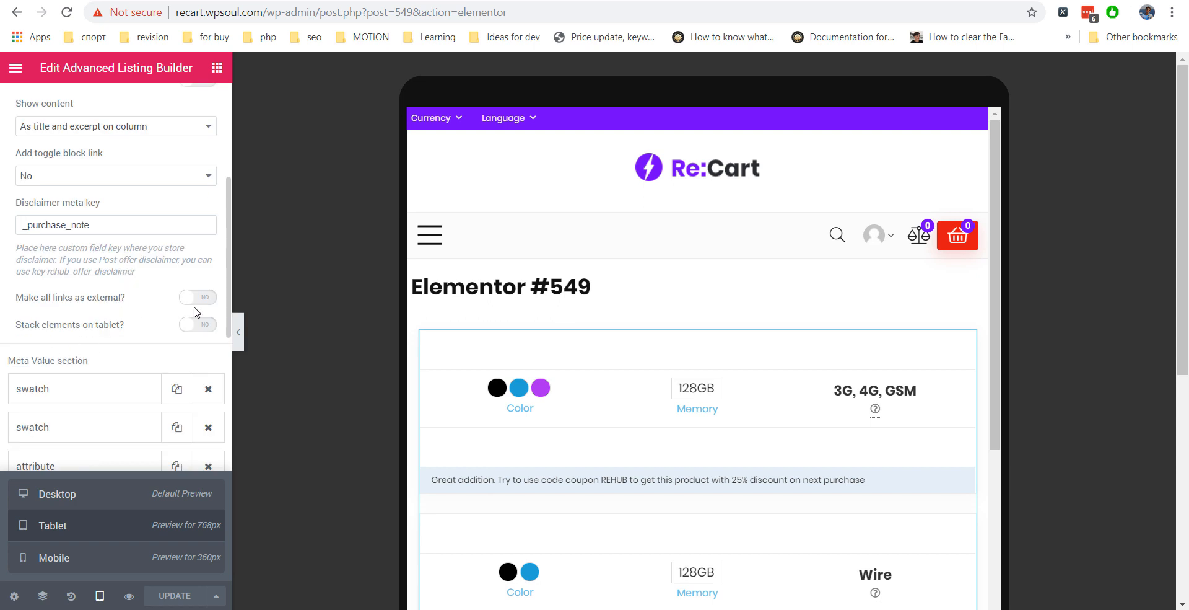
pyautogui.click(211, 324)
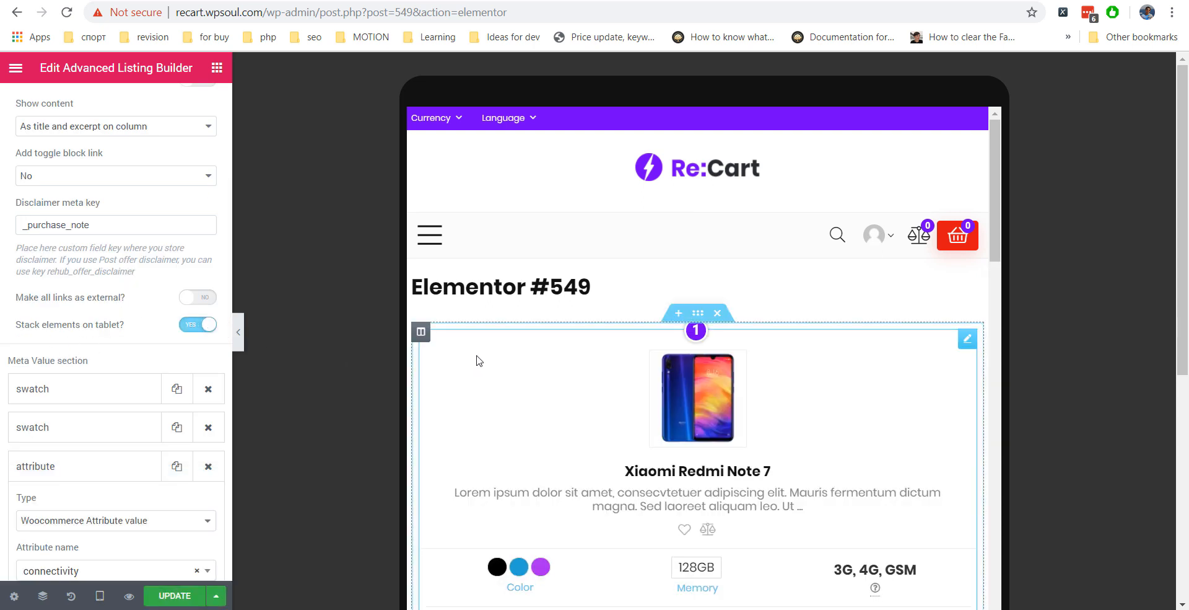
pyautogui.scroll(-4, 486, 340)
pyautogui.scroll(-2, 490, 332)
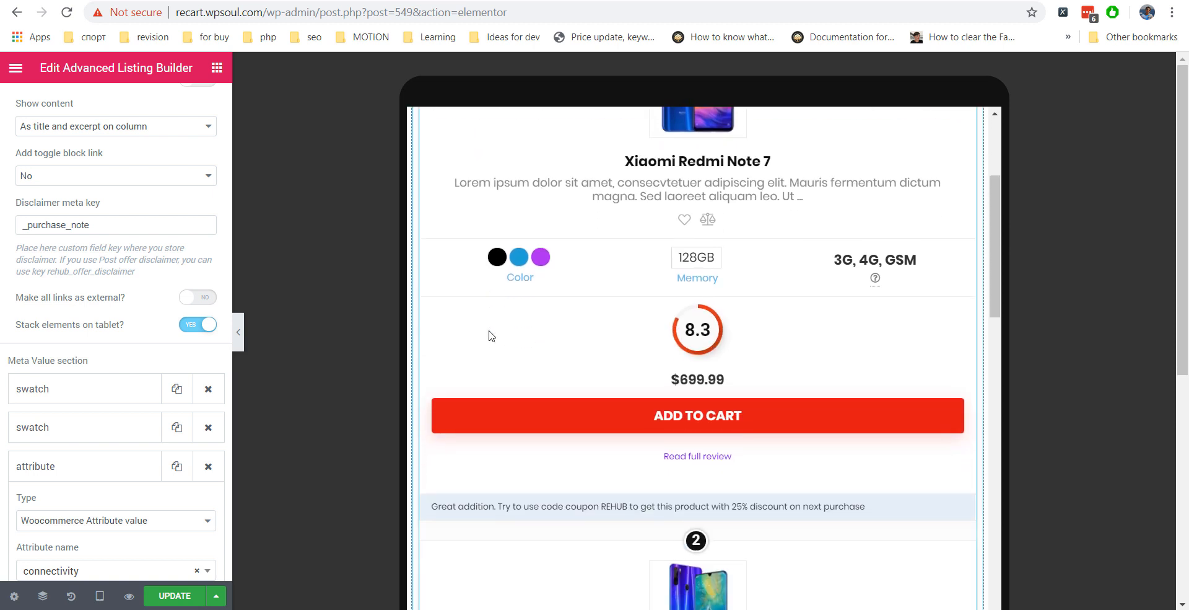
pyautogui.scroll(2, 490, 331)
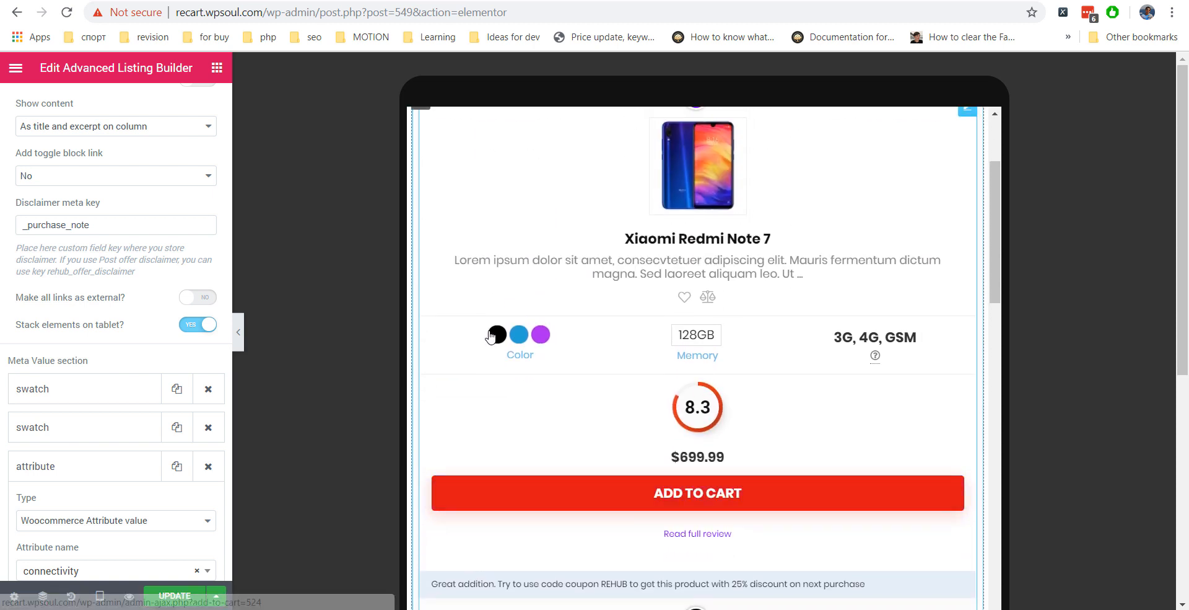
# - Switch to the 360px Mobile preview and review the layout of the first two products
pyautogui.click(100, 596)
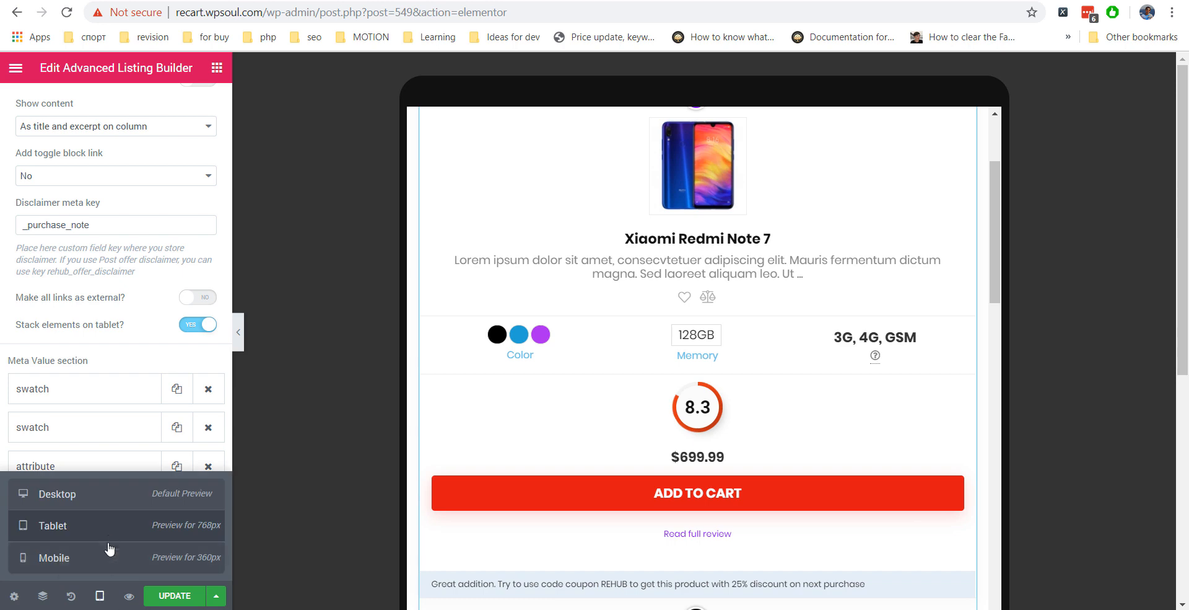
pyautogui.click(94, 558)
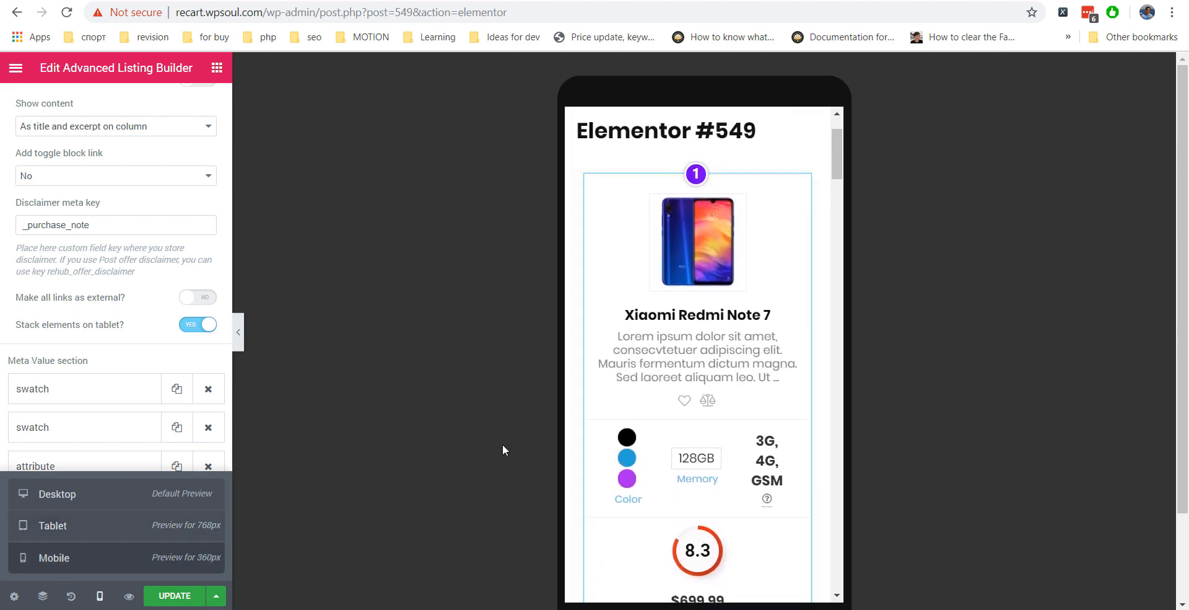
pyautogui.scroll(-6, 774, 416)
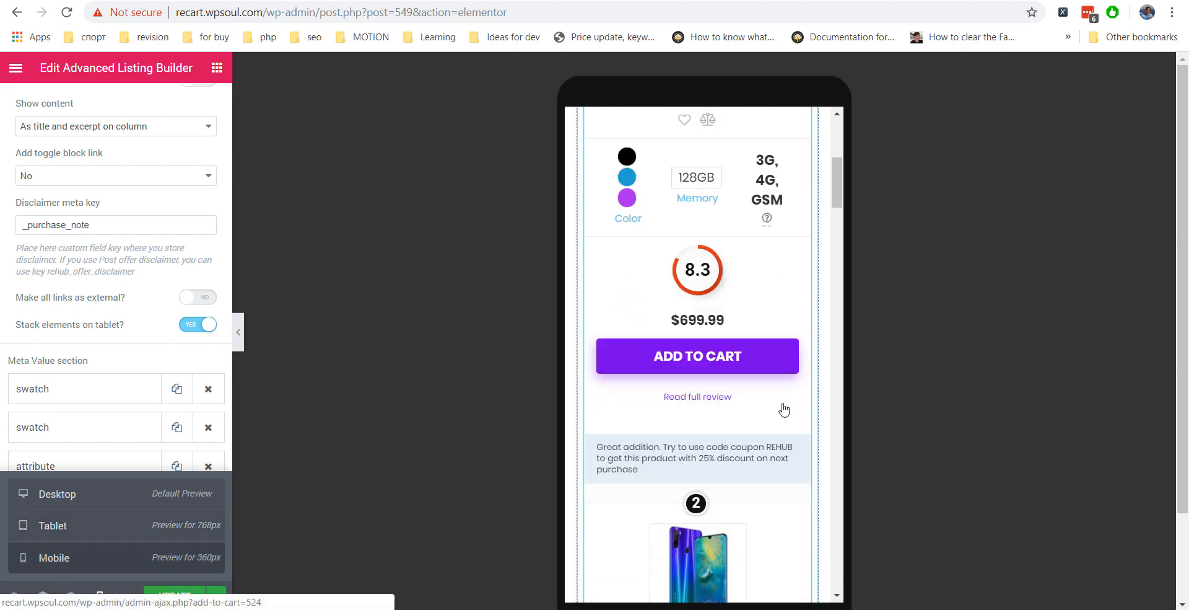
pyautogui.scroll(-7, 784, 408)
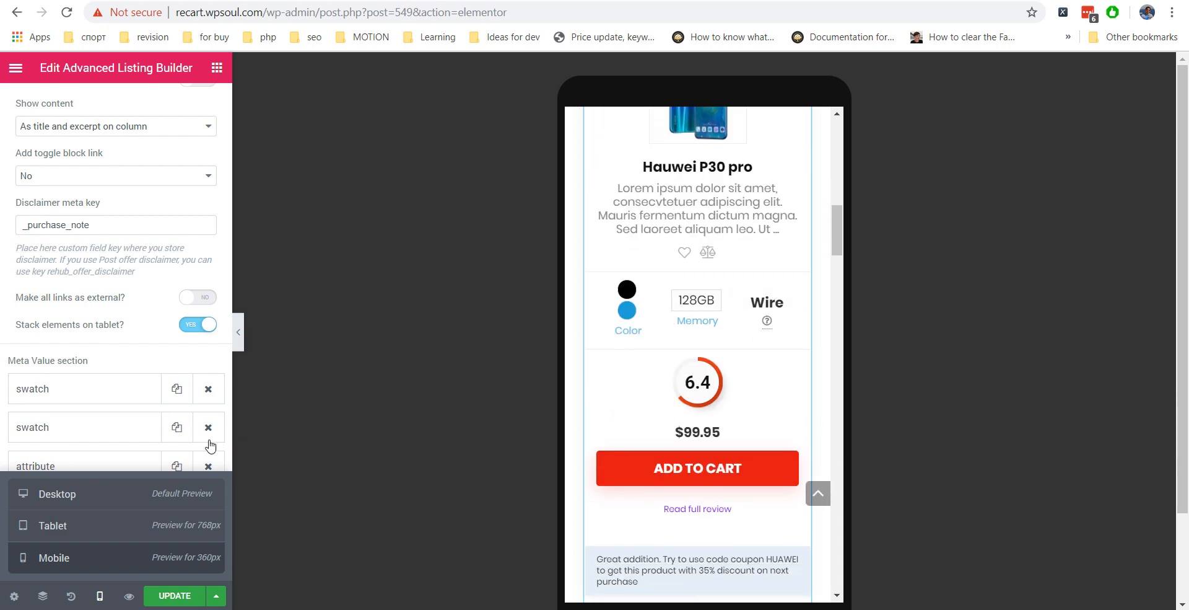
# - Set the connectivity item's mobile value typography size to 16 px and save the page
pyautogui.click(102, 598)
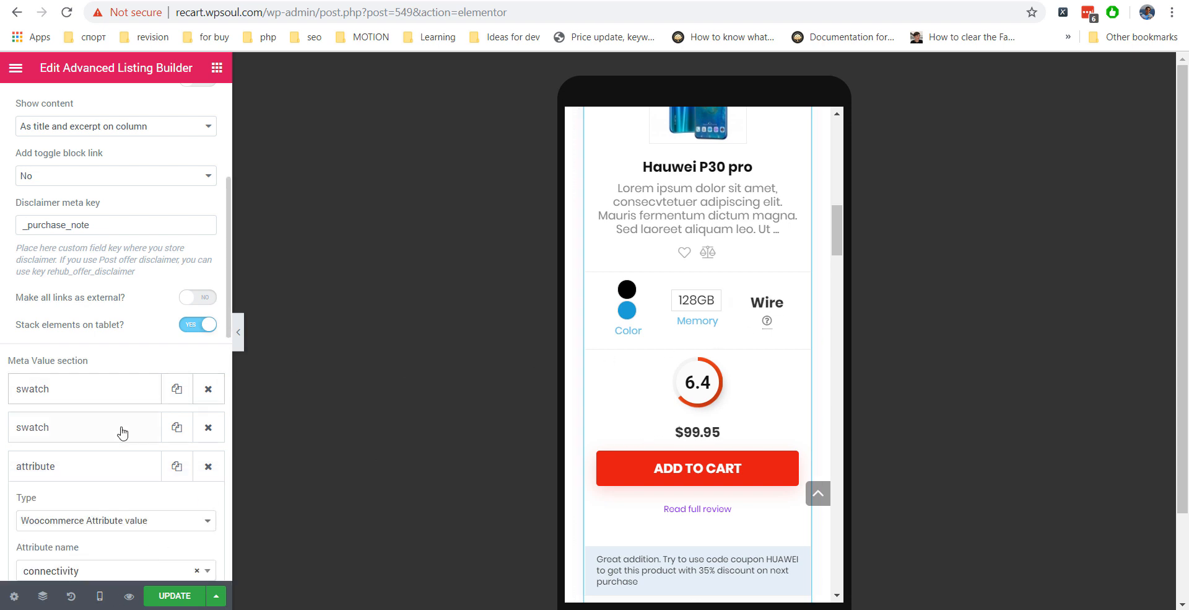
pyautogui.scroll(-10, 118, 343)
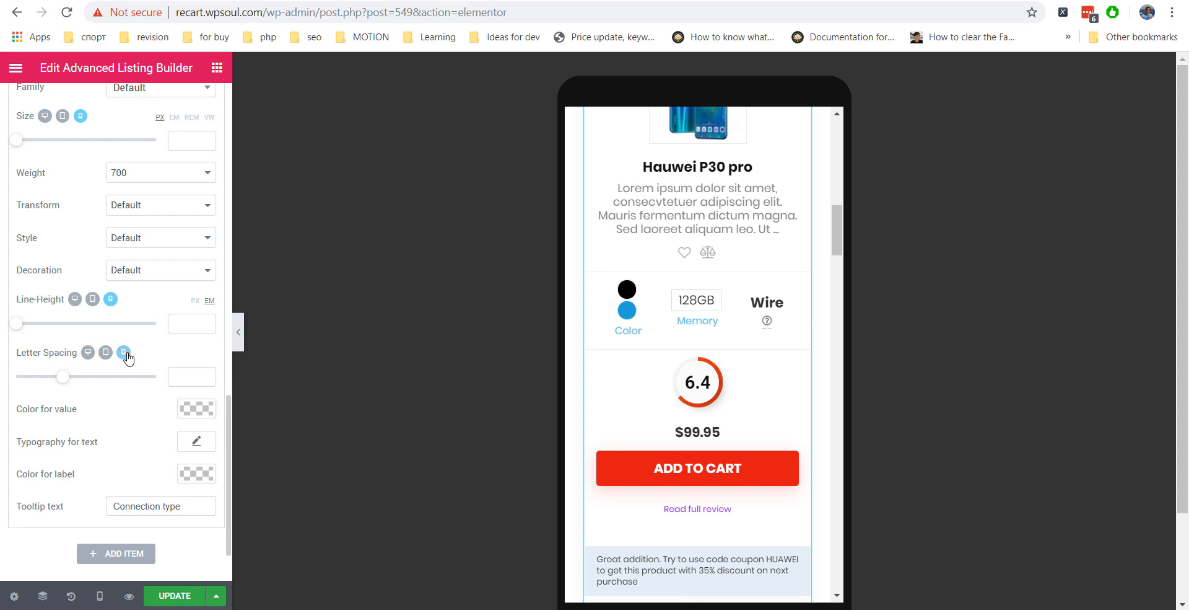
pyautogui.scroll(2, 48, 353)
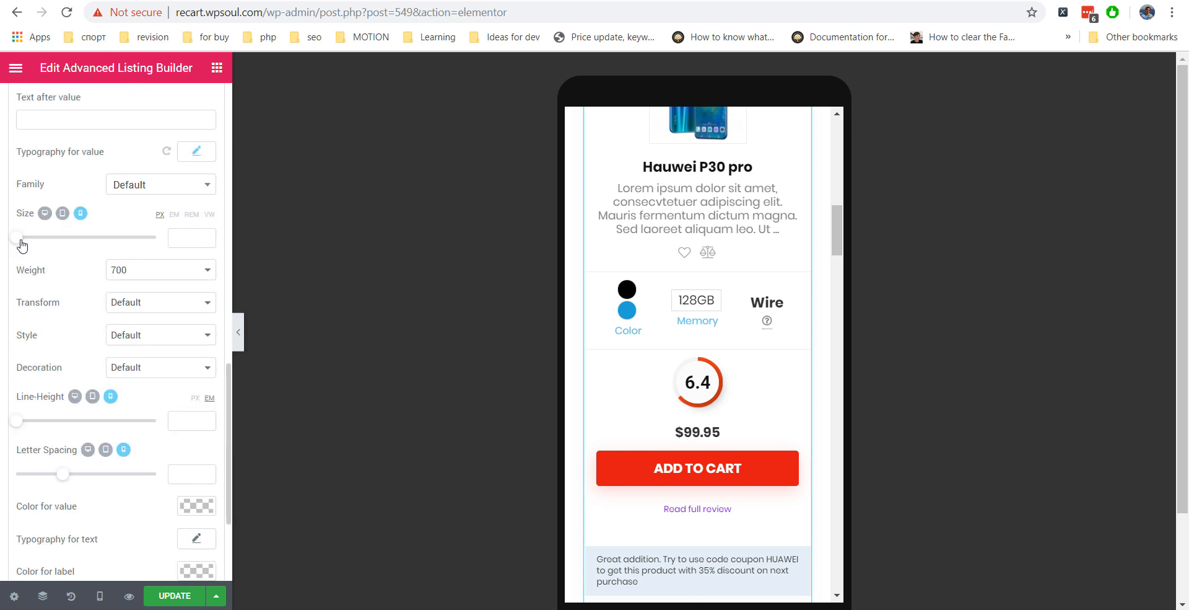
pyautogui.moveTo(22, 245); pyautogui.dragTo(24, 246)
pyautogui.moveTo(26, 245); pyautogui.dragTo(33, 246)
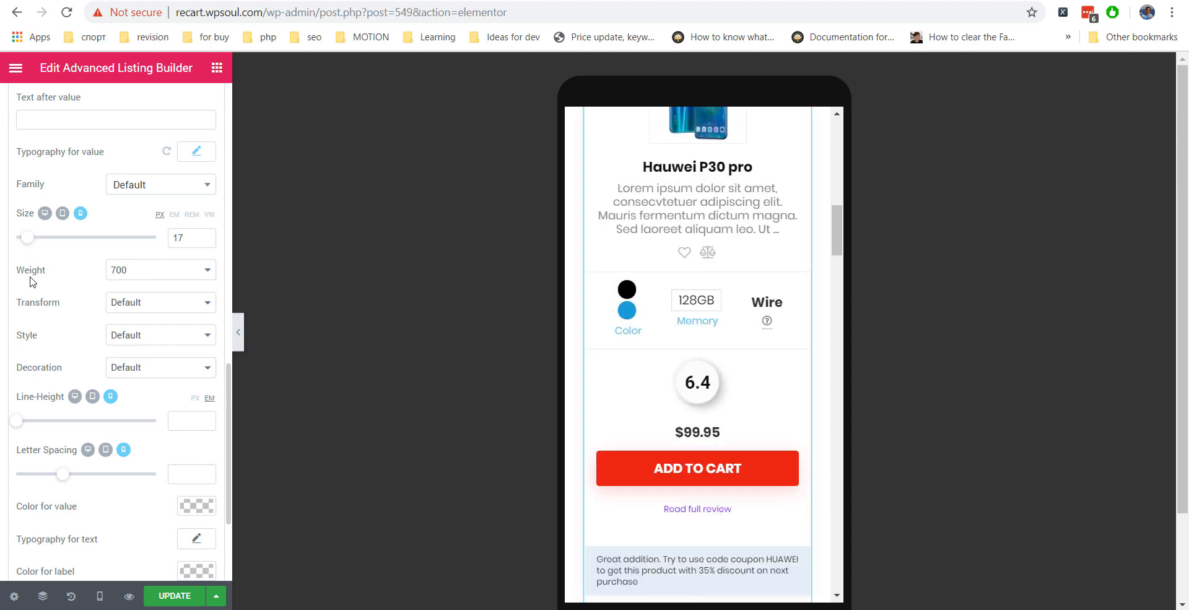
pyautogui.moveTo(28, 246); pyautogui.dragTo(27, 246)
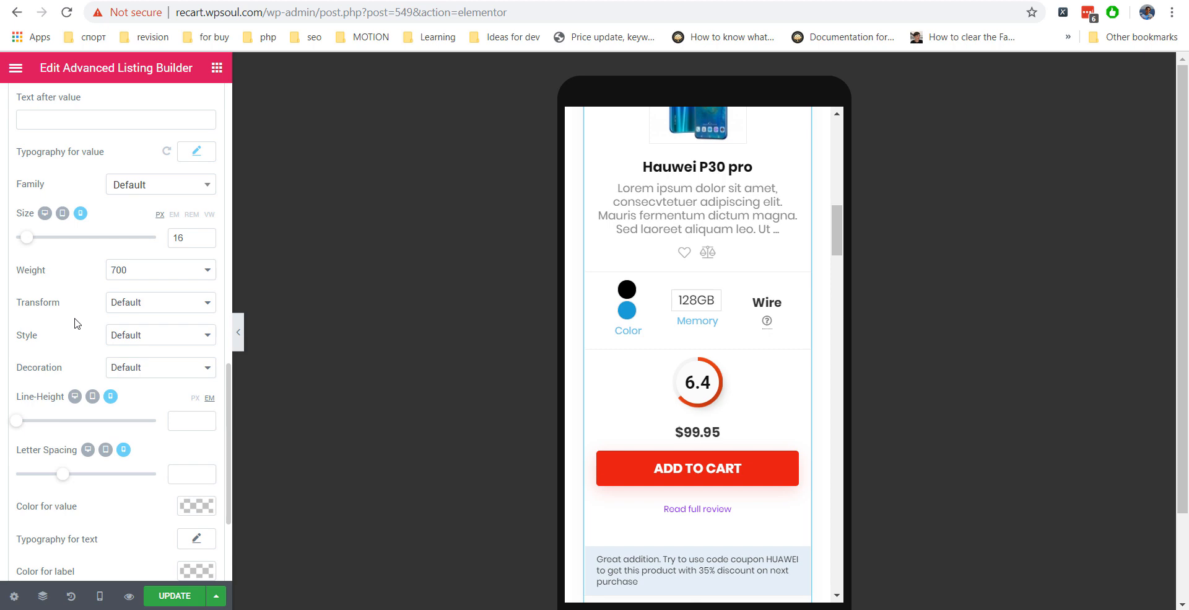
pyautogui.click(163, 596)
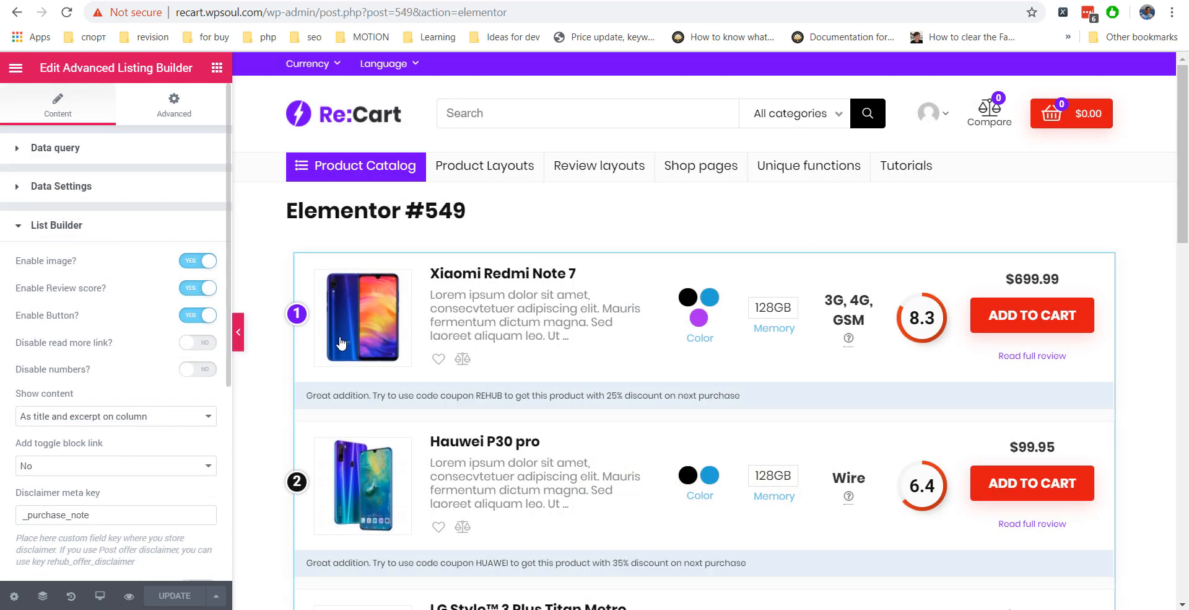
# - Show the list content as title on separate row and check the new row layout
pyautogui.click(111, 416)
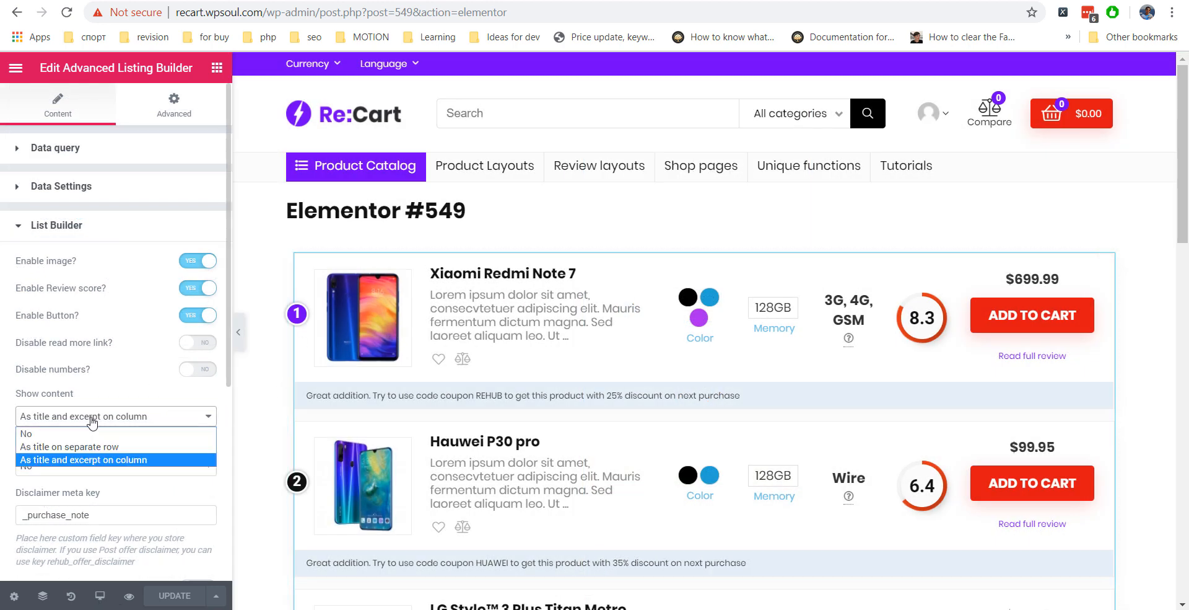
pyautogui.click(111, 447)
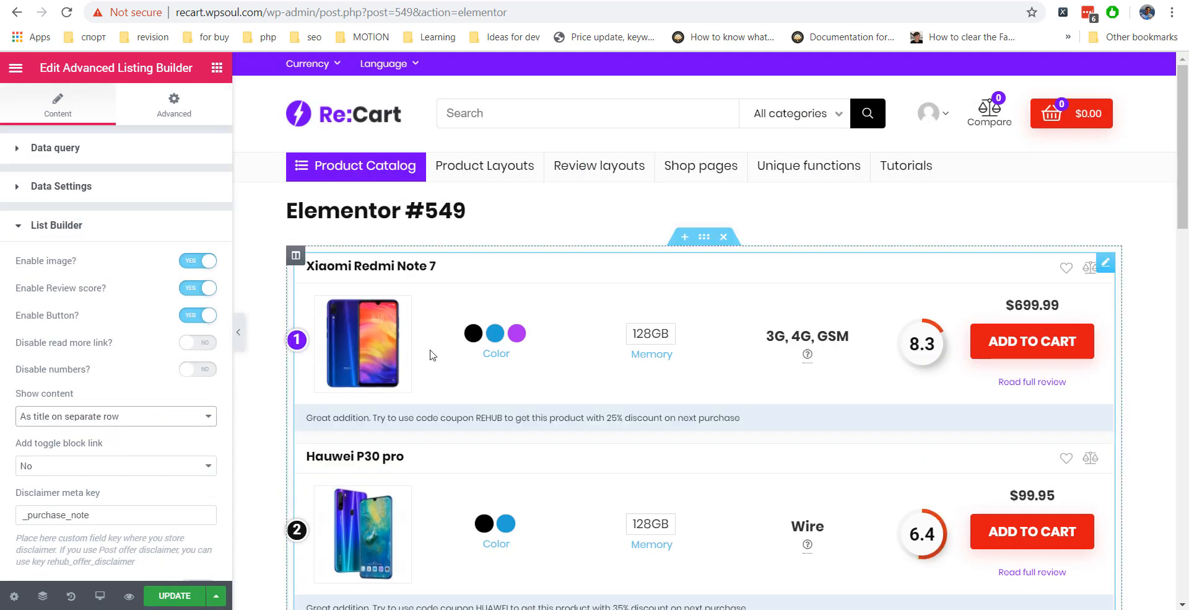
pyautogui.scroll(-4, 459, 328)
pyautogui.scroll(3, 459, 327)
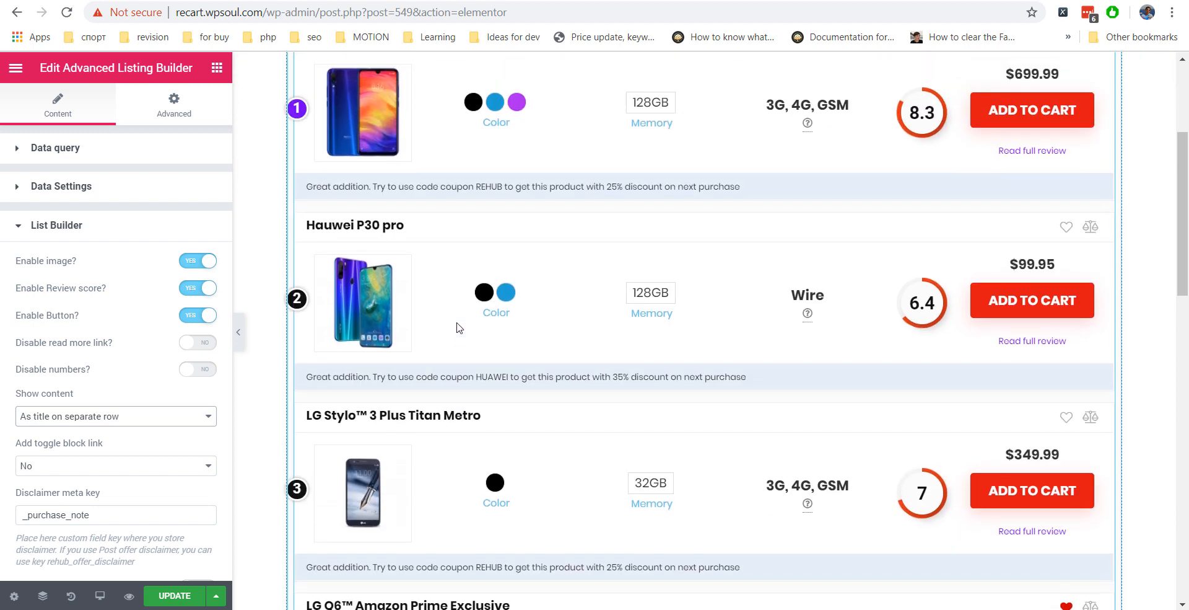
# - Try adding the toggle block link near the product image
pyautogui.scroll(-2, 112, 471)
pyautogui.click(86, 371)
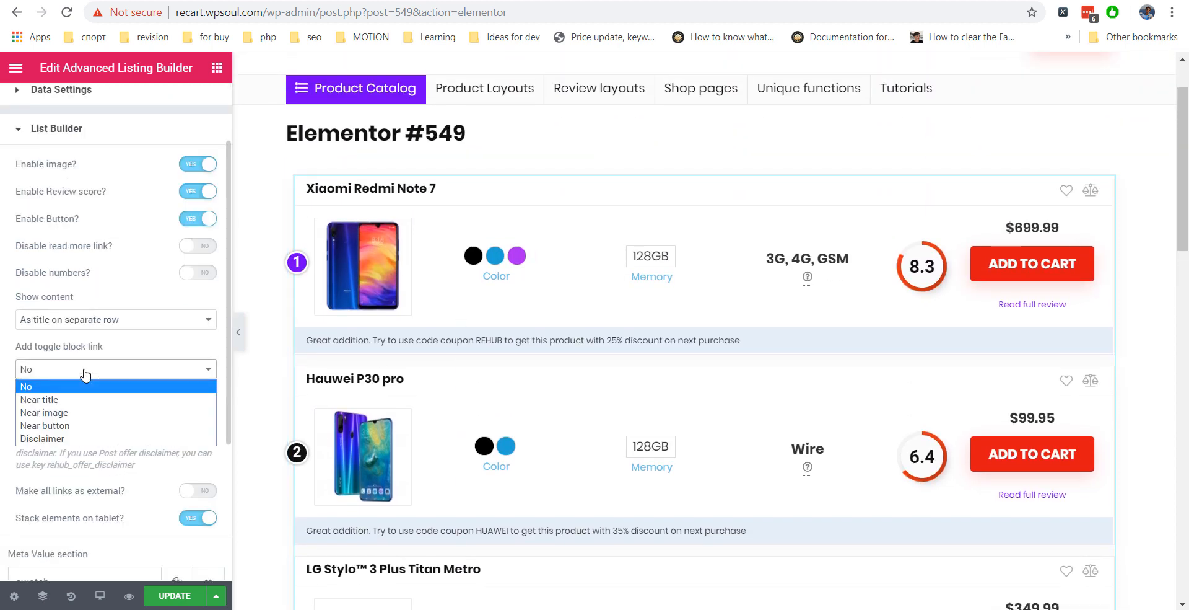
pyautogui.click(91, 411)
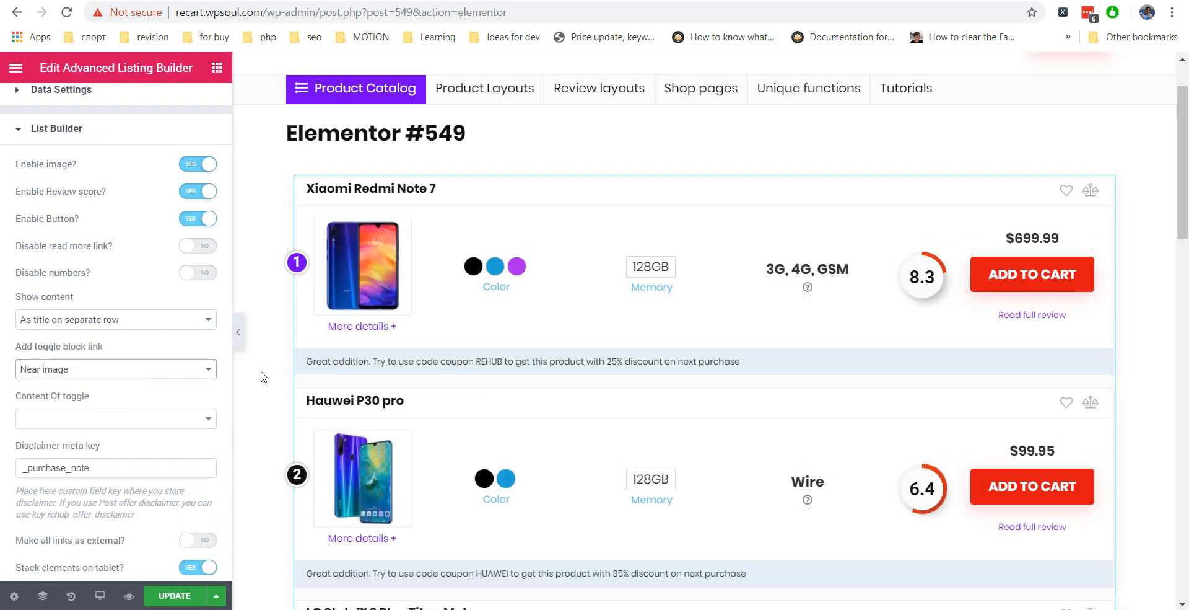
# - Place the toggle block link in the Disclaimer and check the links down the list
pyautogui.click(76, 370)
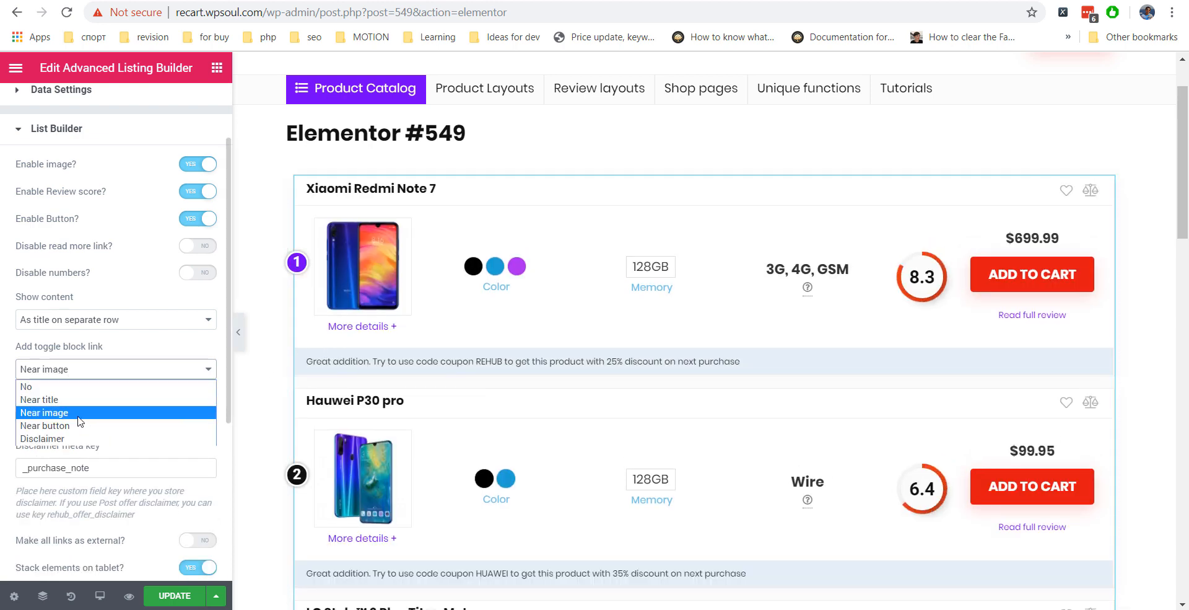
pyautogui.click(74, 426)
pyautogui.scroll(-15, 485, 302)
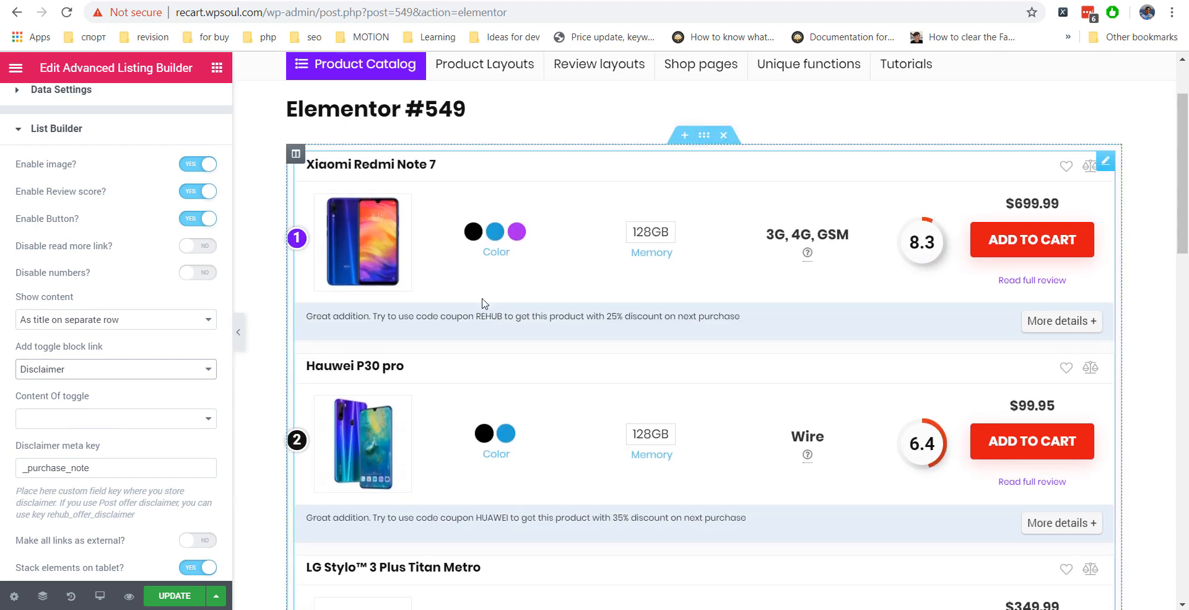
pyautogui.scroll(5, 485, 301)
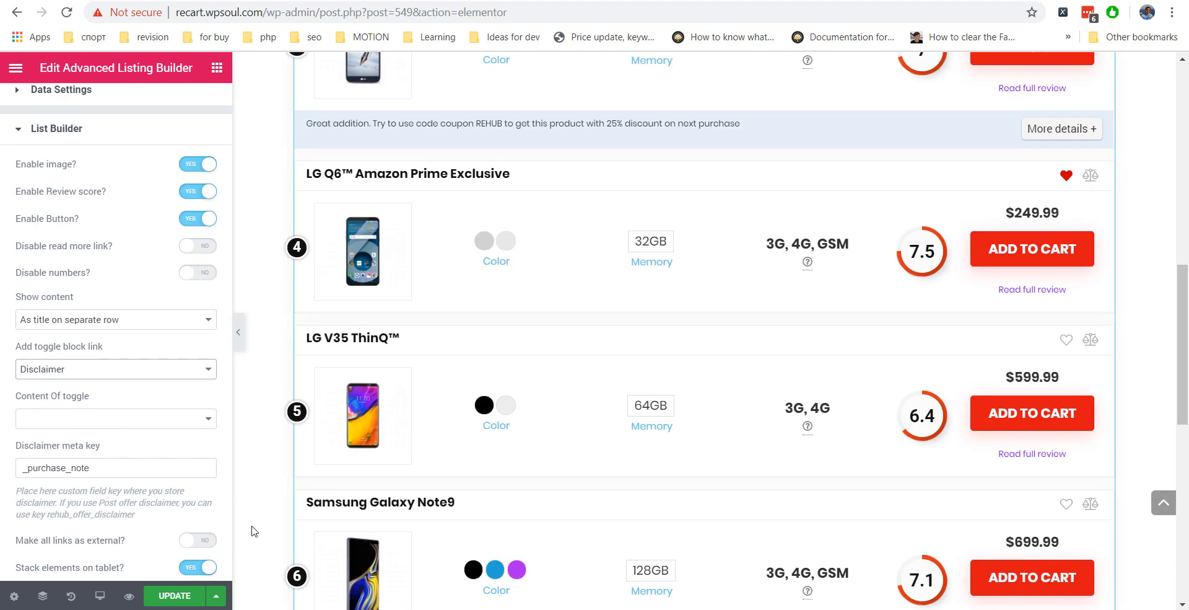
# - Set the toggle content to Post content (can slow down page) and save the page
pyautogui.click(73, 419)
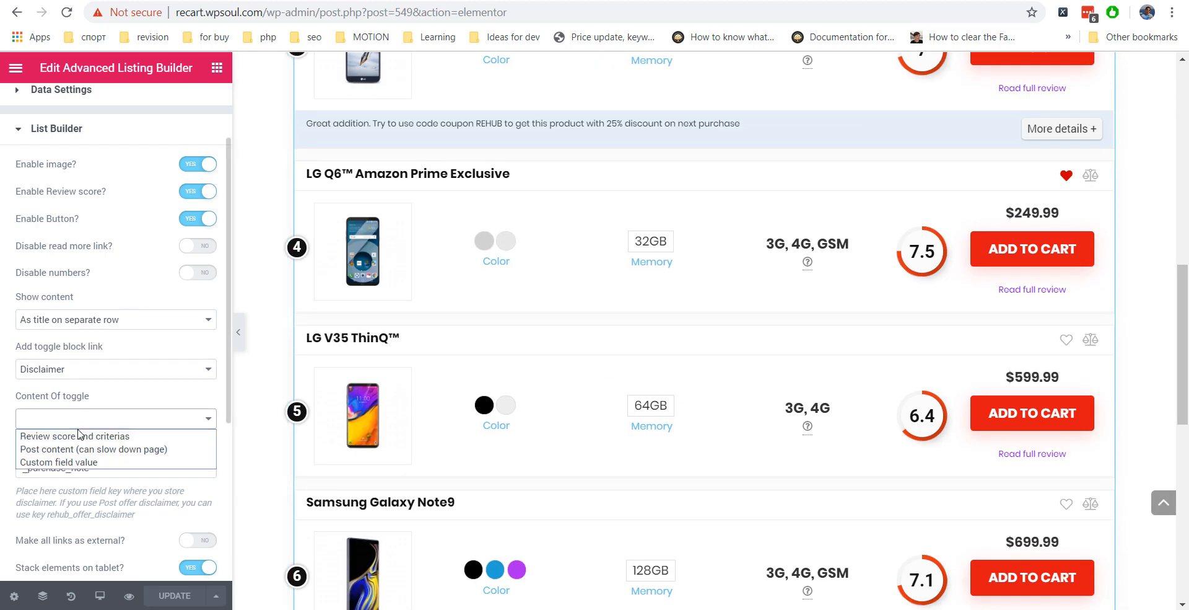
pyautogui.click(81, 449)
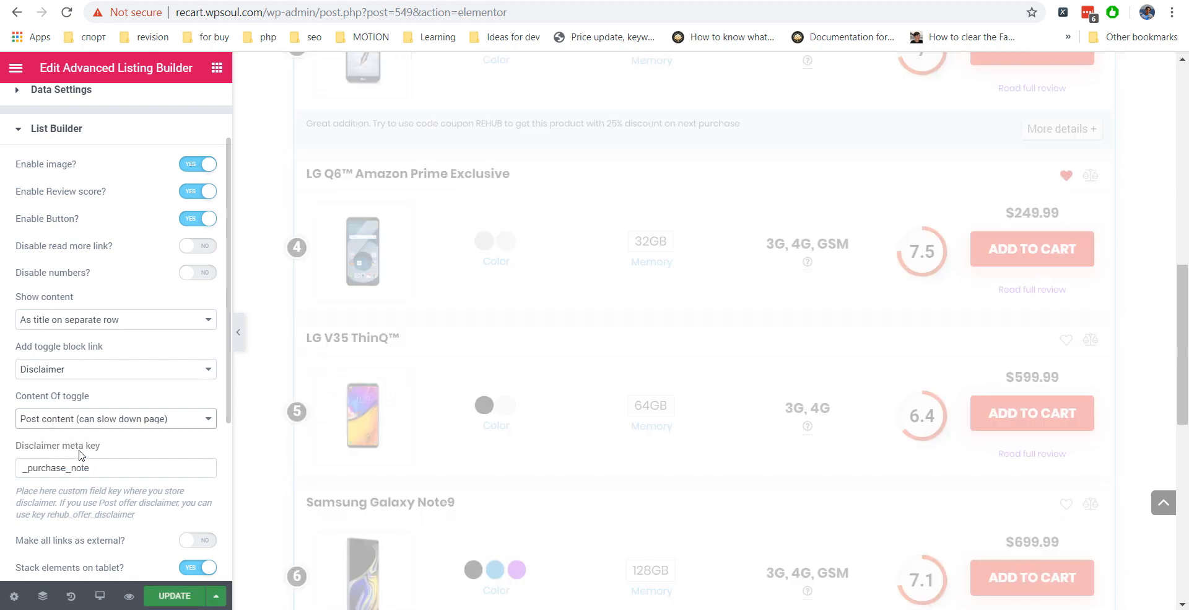
pyautogui.click(176, 596)
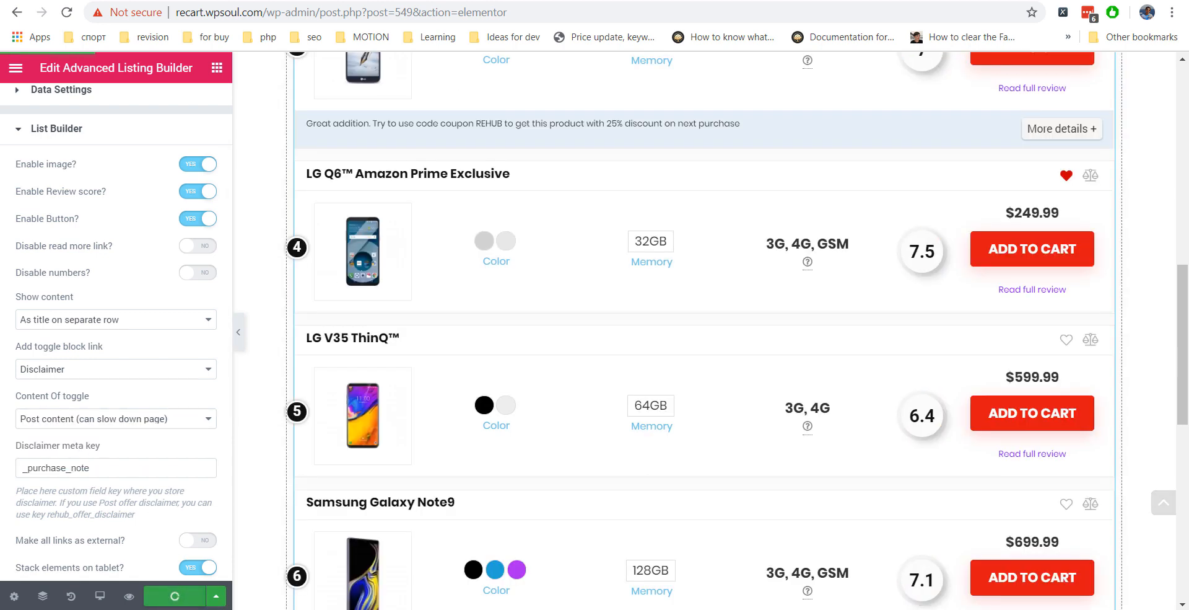
# - Preview the page, expand the first product's More details block, and look through its content before collapsing it
pyautogui.click(667, 0)
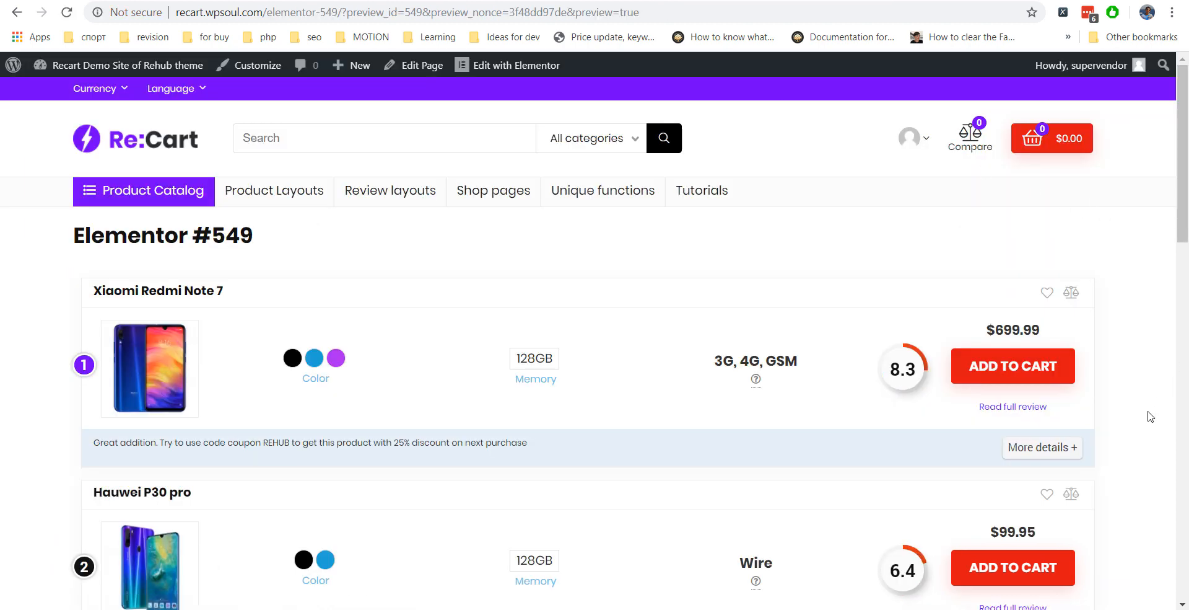
pyautogui.click(1057, 453)
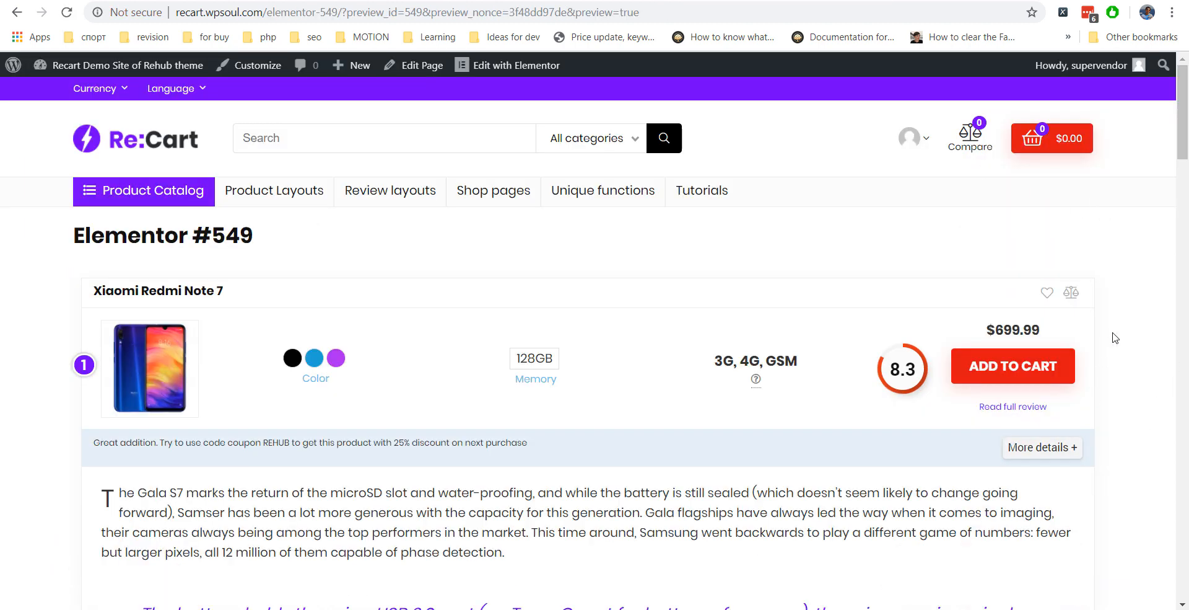
pyautogui.scroll(-8, 1109, 335)
pyautogui.scroll(-18, 728, 364)
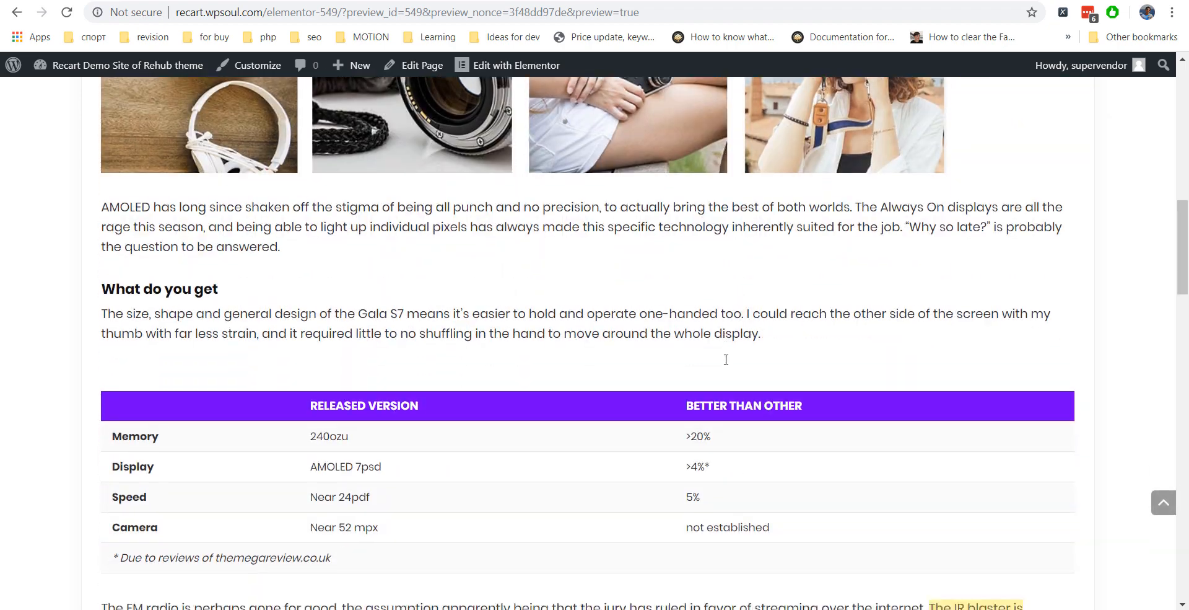
pyautogui.scroll(20, 727, 364)
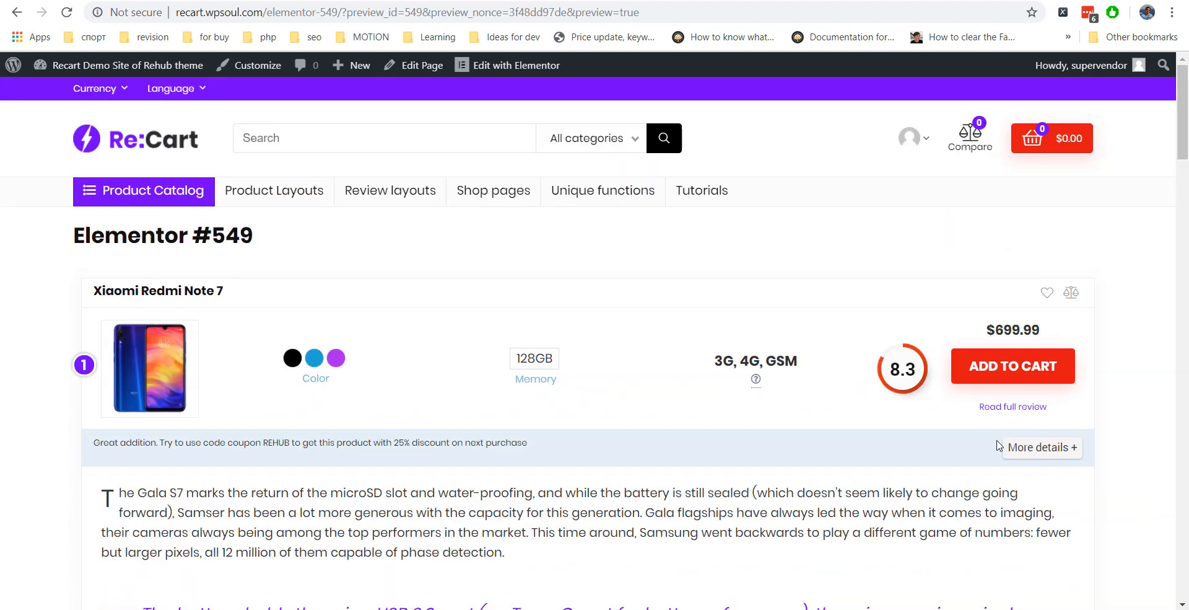
pyautogui.click(1029, 456)
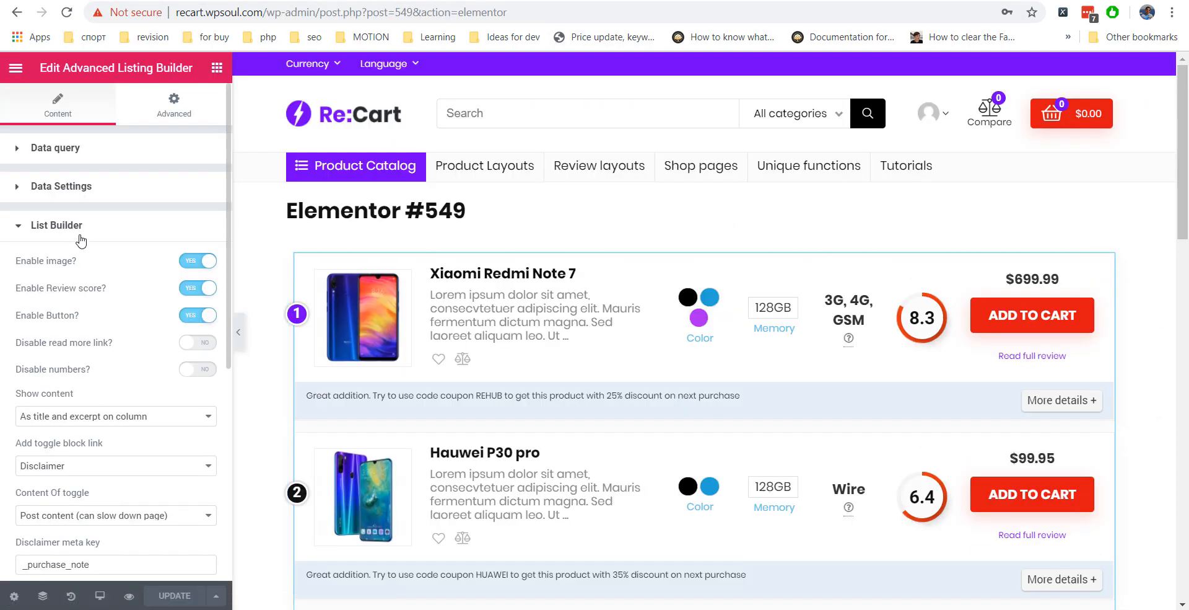
# - Enable the listing's filter panel and add a first Show all filter item
pyautogui.click(85, 226)
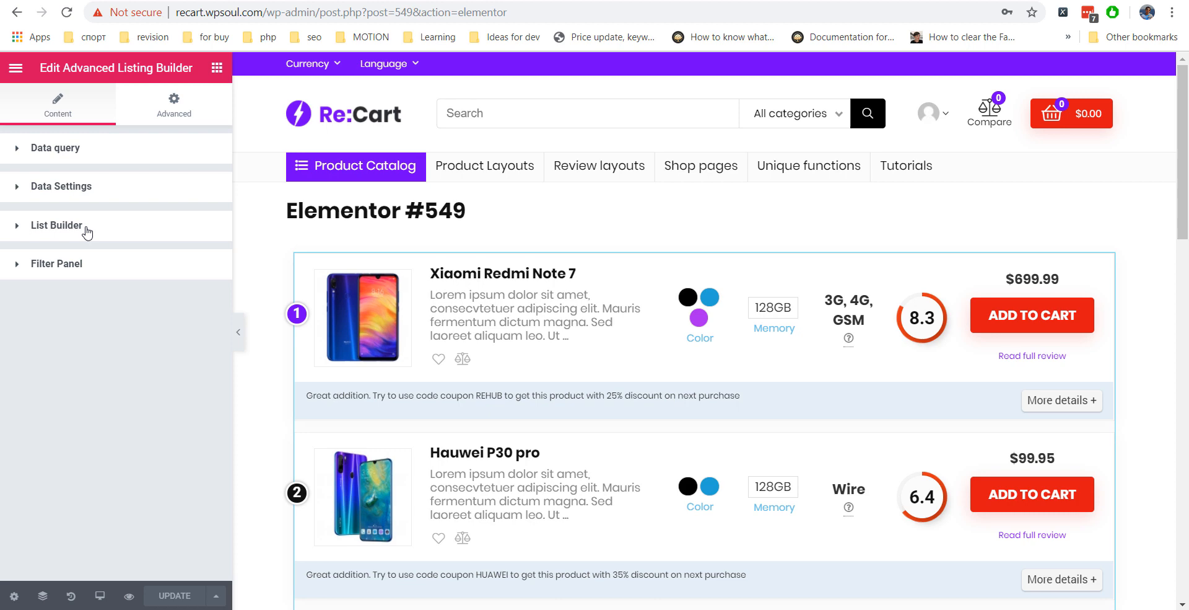
pyautogui.click(76, 267)
pyautogui.click(198, 300)
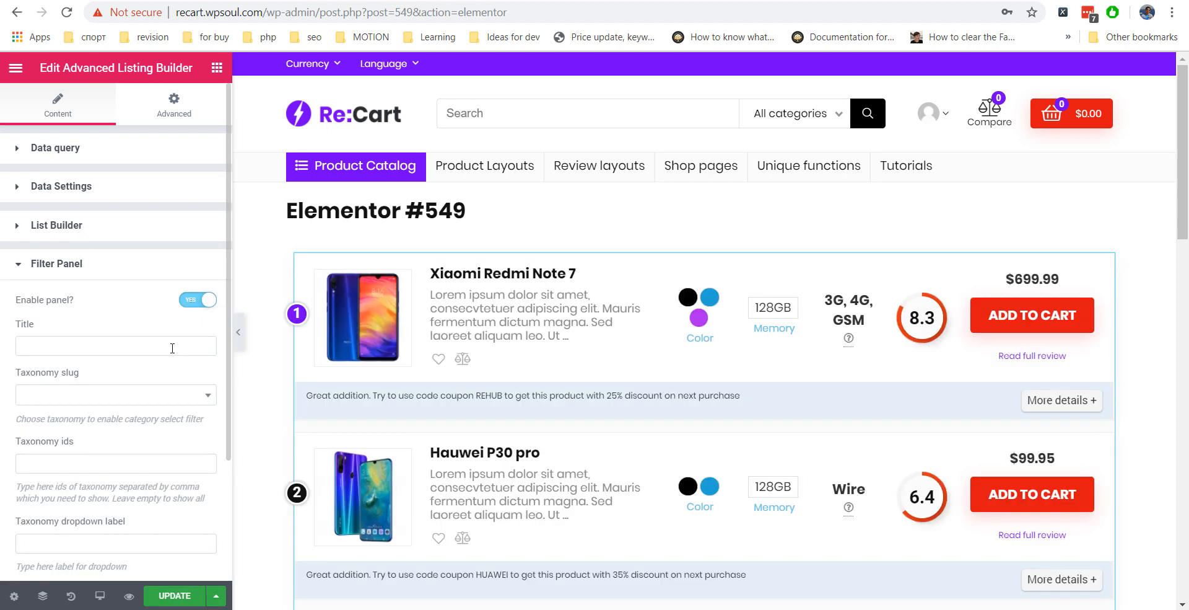
pyautogui.scroll(-2, 172, 348)
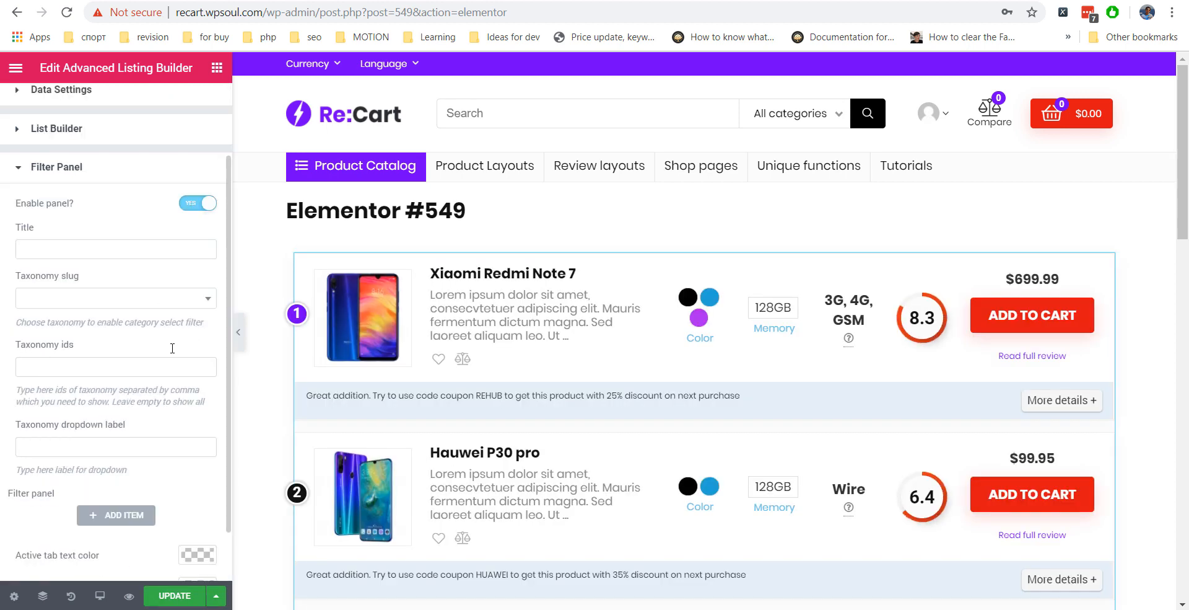
pyautogui.scroll(-1, 172, 348)
pyautogui.click(129, 455)
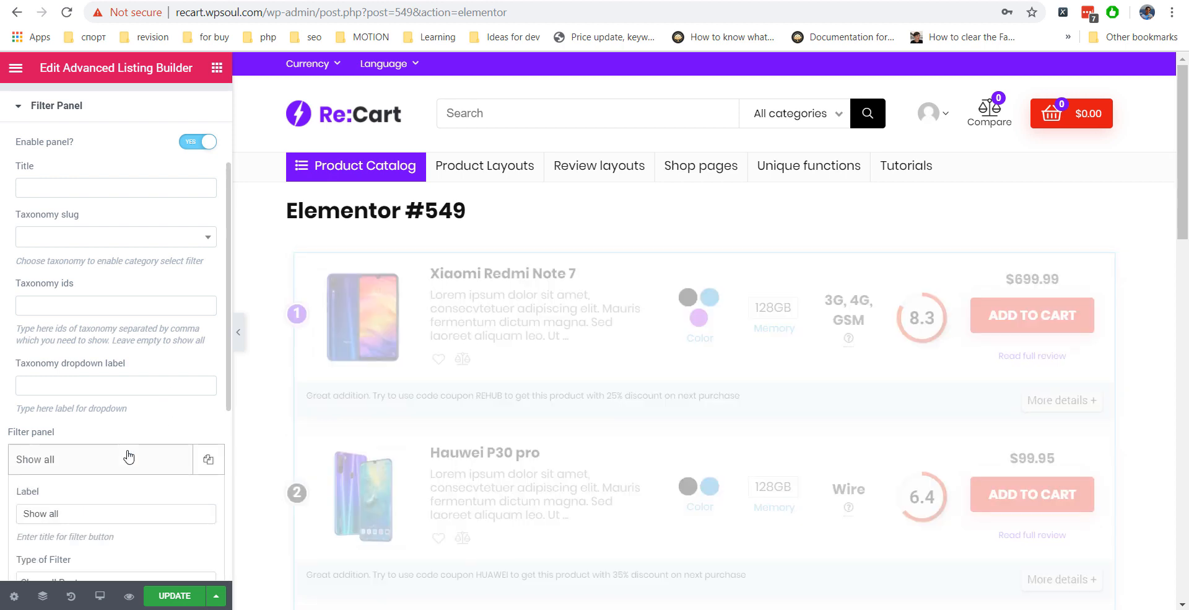
# - Add a second filter item that sorts by meta field with the key rehub_review_overall_score
pyautogui.scroll(-5, 127, 458)
pyautogui.click(119, 498)
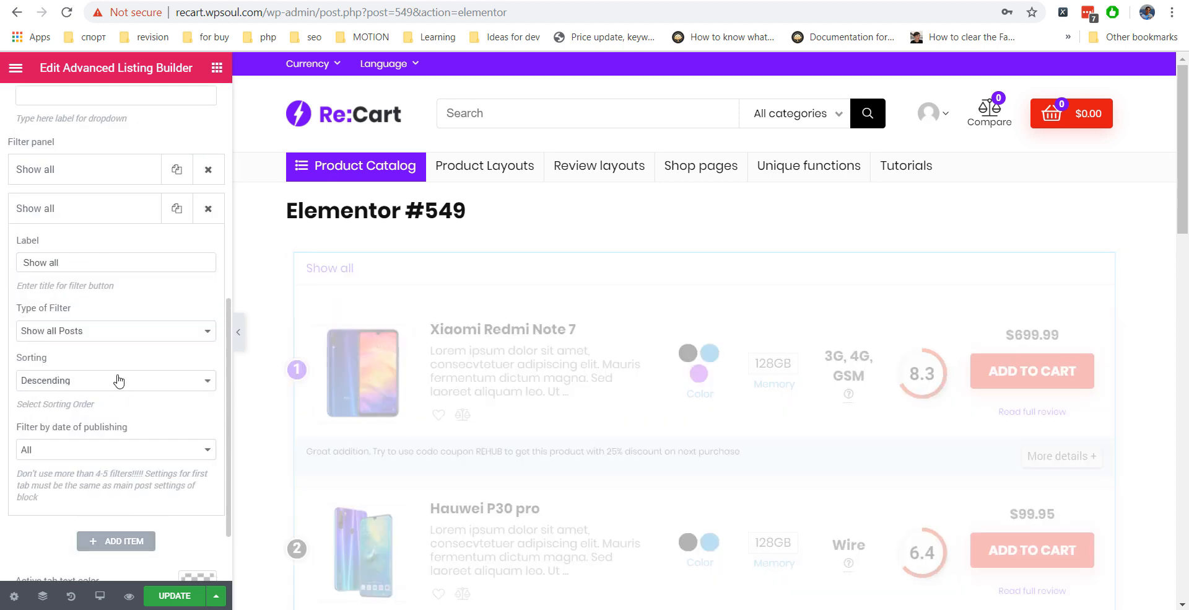
pyautogui.click(63, 340)
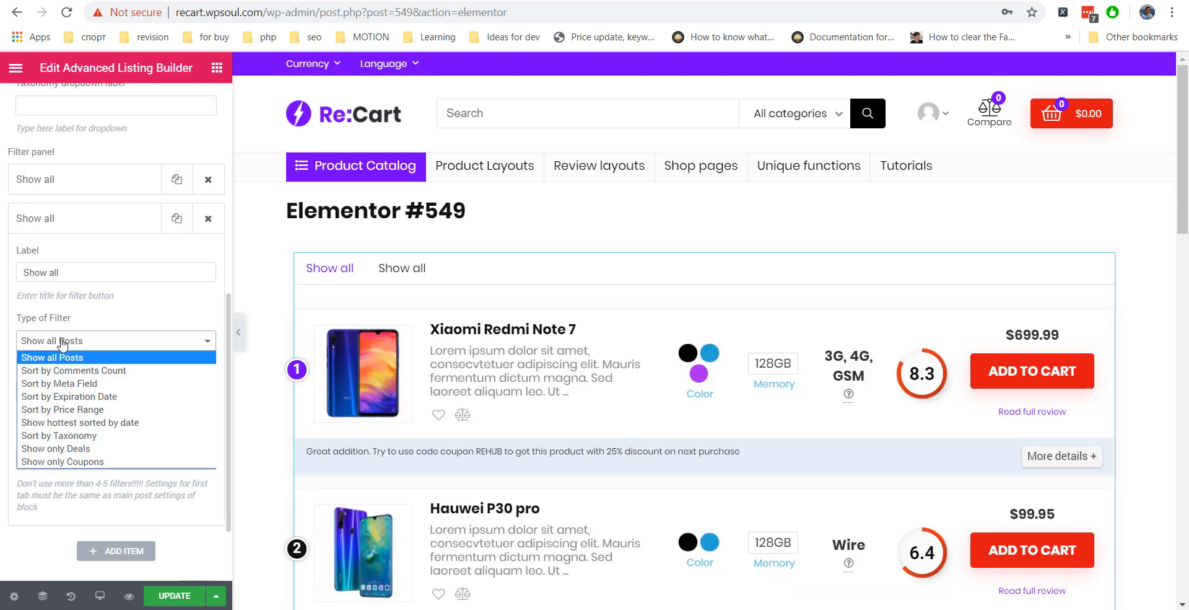
pyautogui.click(81, 383)
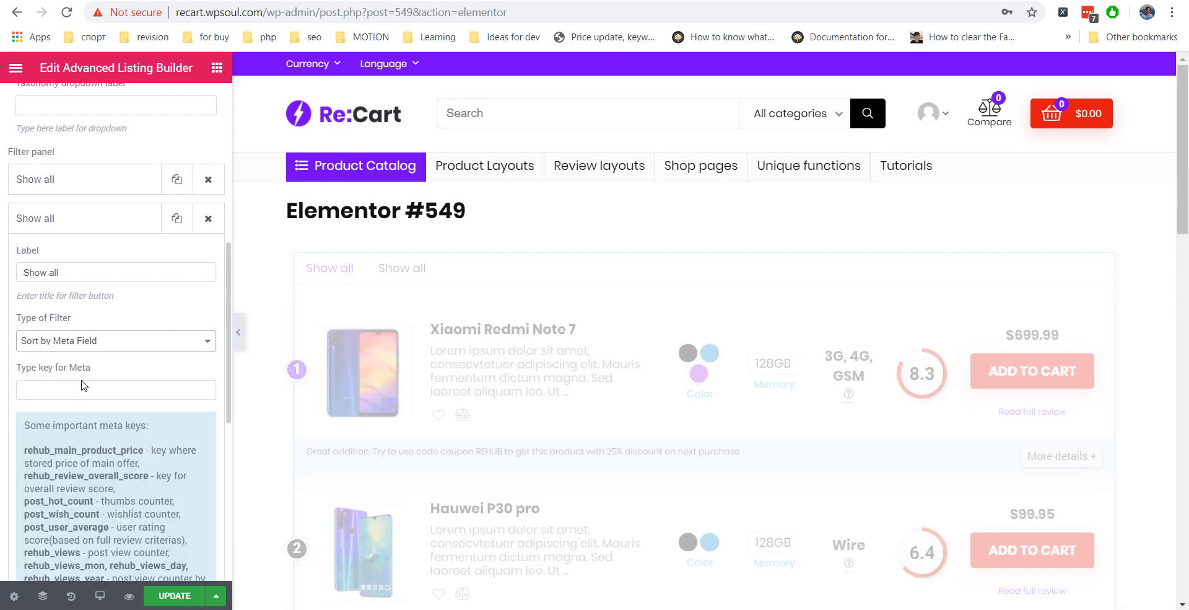
pyautogui.scroll(-3, 82, 383)
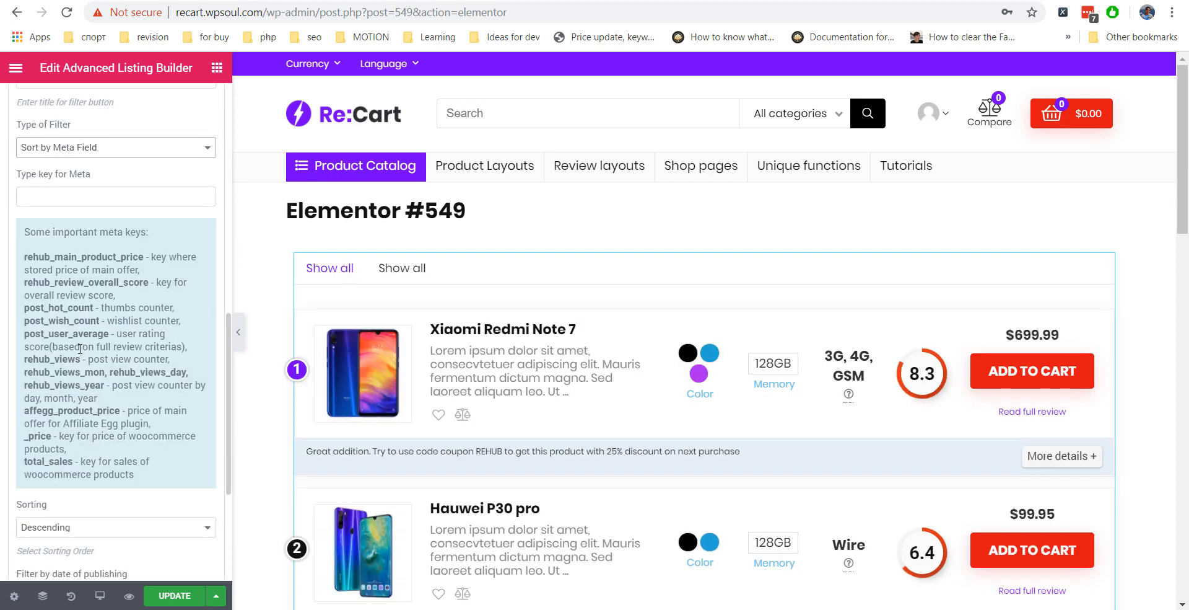
pyautogui.moveTo(129, 286); pyautogui.dragTo(26, 285)
pyautogui.hotkey('ctrl', 'c')
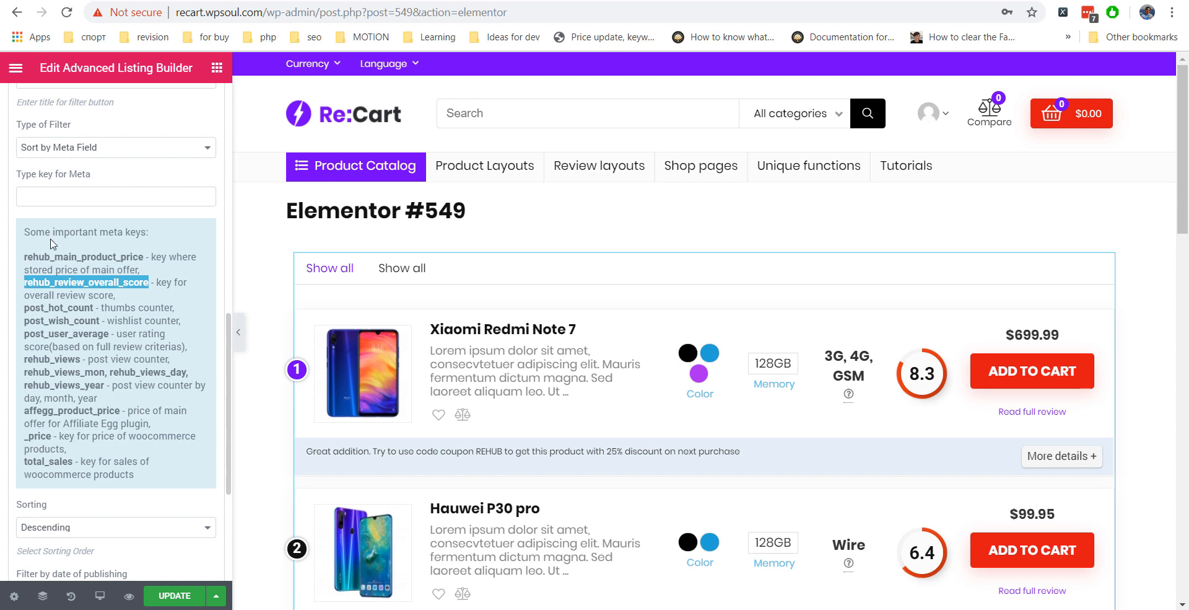
pyautogui.click(55, 193)
pyautogui.hotkey('ctrl', 'v')
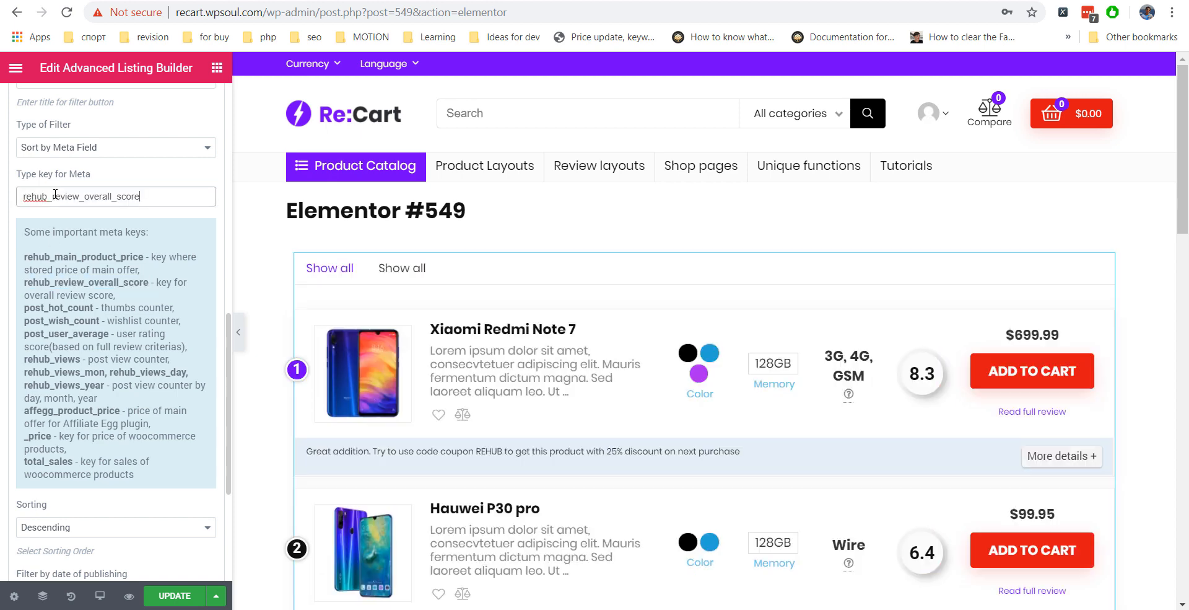
# - Label the second filter item "Sort by Review score" and collapse its settings
pyautogui.scroll(2, 71, 217)
pyautogui.click(64, 174)
pyautogui.moveTo(64, 174); pyautogui.dragTo(14, 173)
pyautogui.write('Sor')
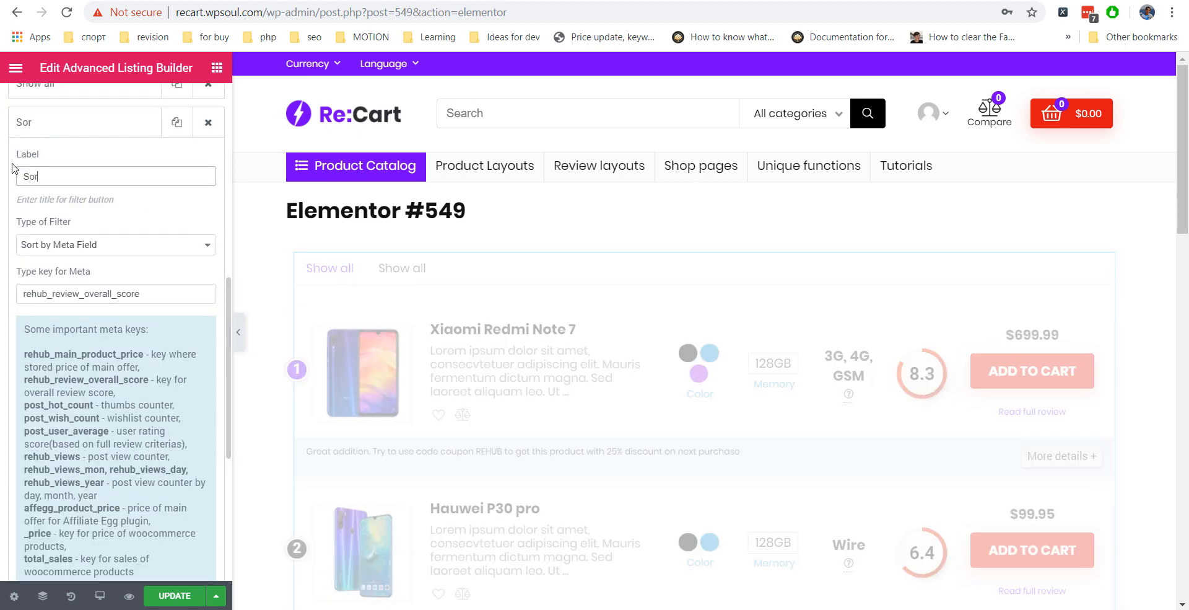
pyautogui.write('t by Review ')
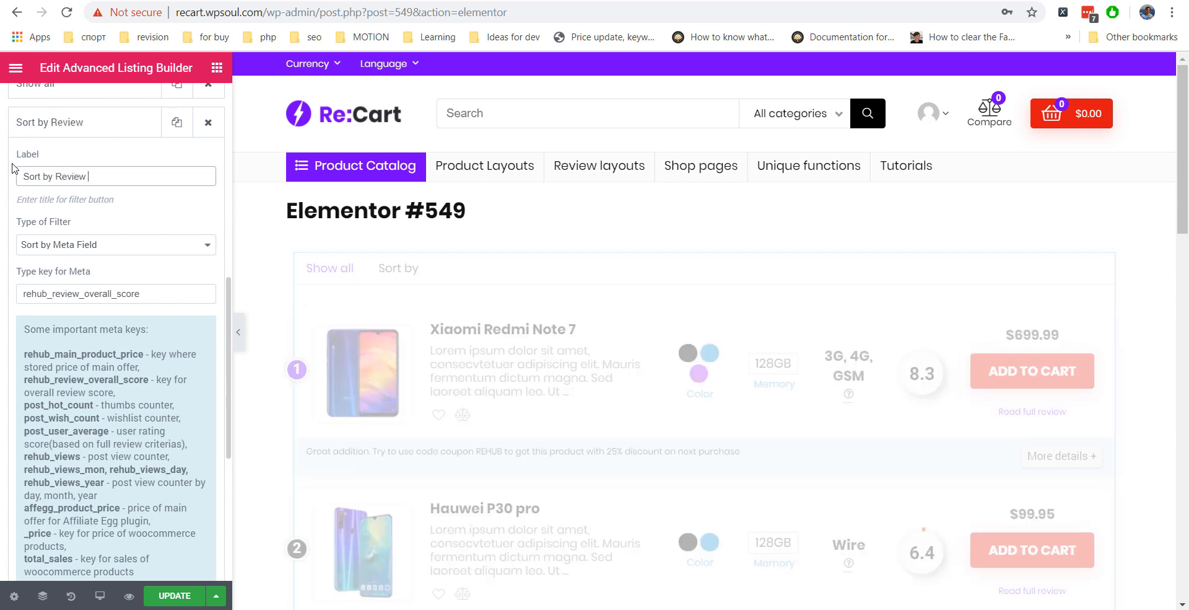
pyautogui.write('score')
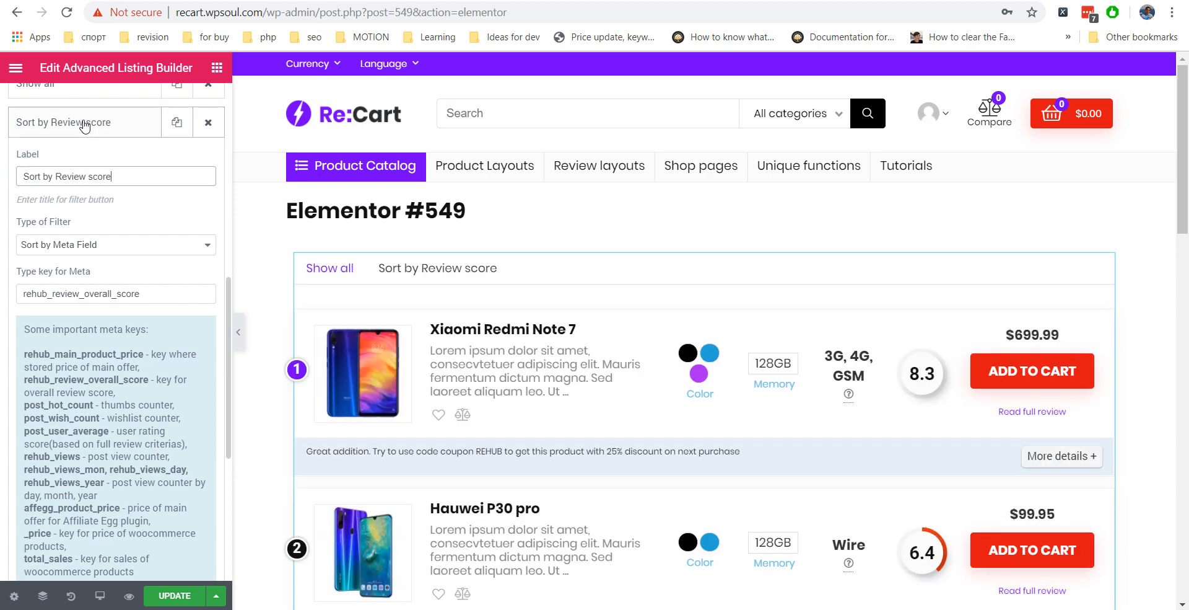
pyautogui.click(85, 126)
# - Add a third filter item and label it "Most popular"
pyautogui.click(107, 165)
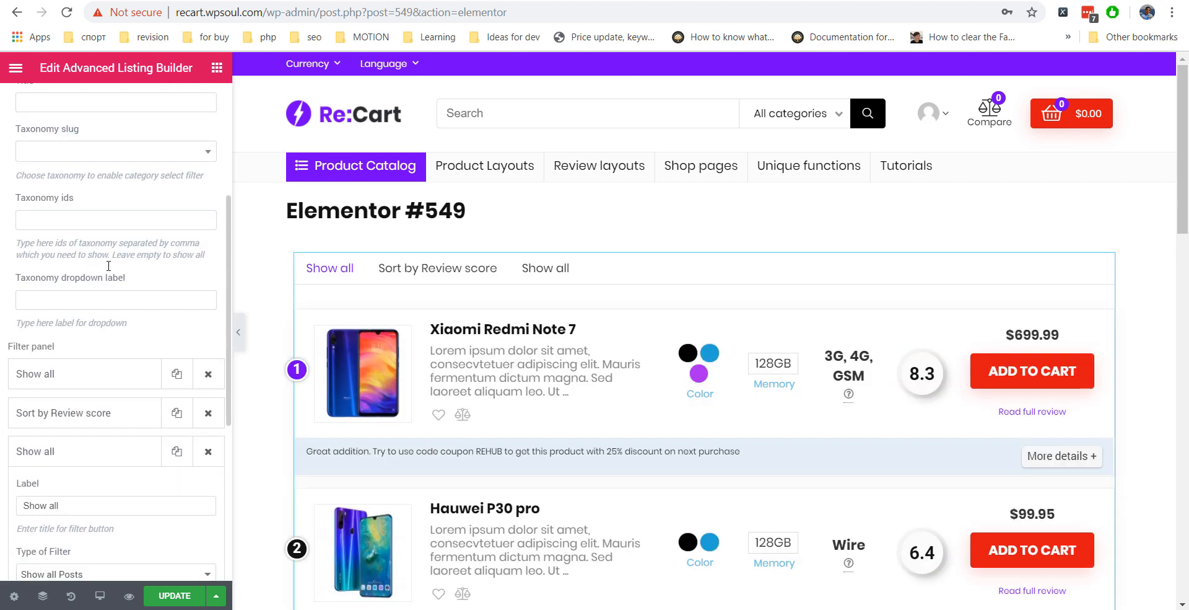
pyautogui.scroll(-5, 109, 265)
pyautogui.moveTo(62, 215); pyautogui.dragTo(18, 212)
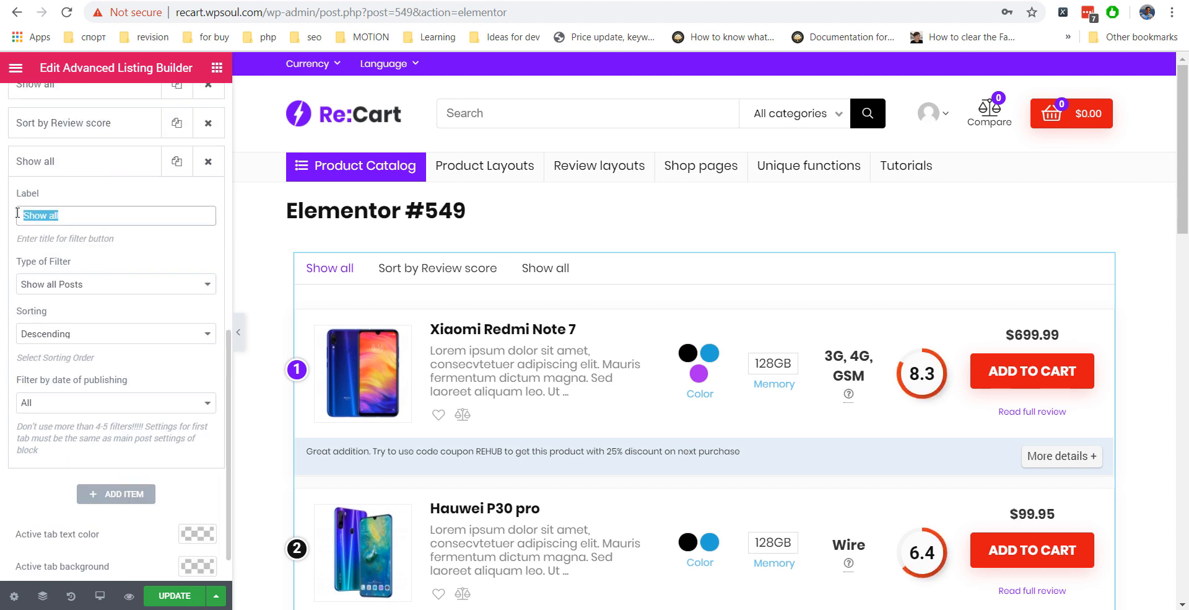
pyautogui.write('Most popular')
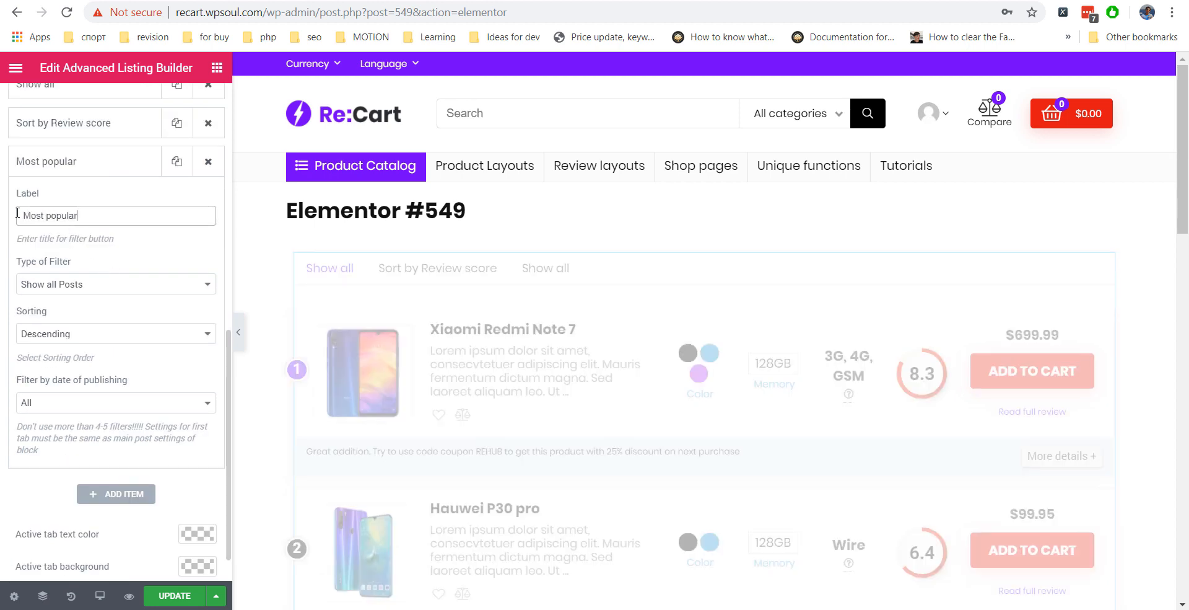
# - Make the Most popular filter sort by meta field with the key rehub_views, and collapse its settings
pyautogui.click(37, 284)
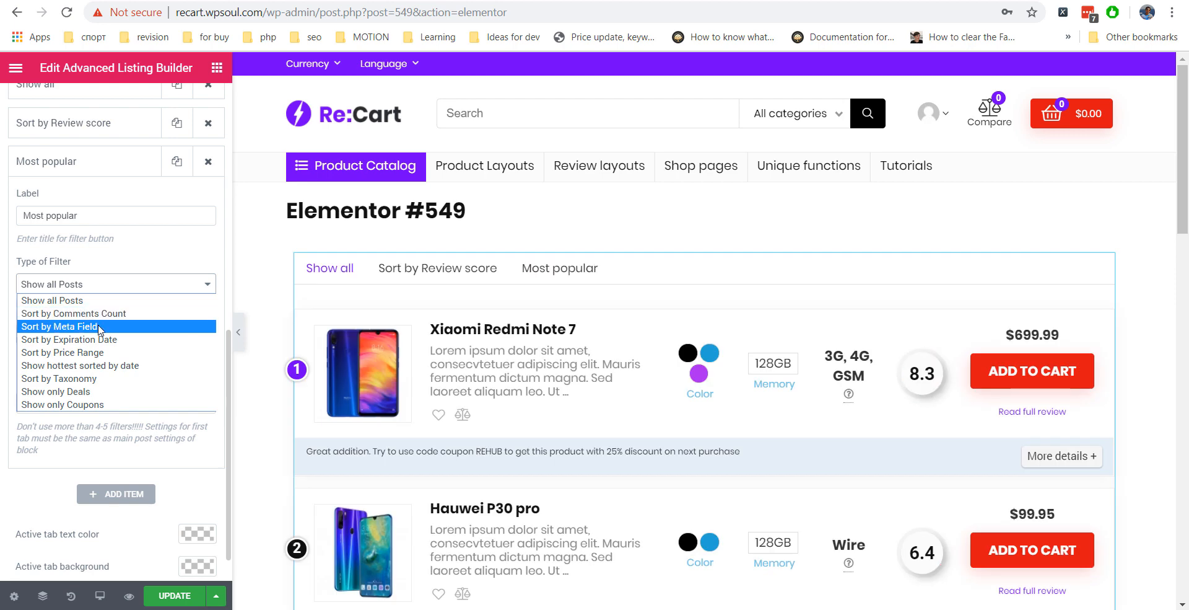
pyautogui.click(99, 326)
pyautogui.scroll(-2, 109, 405)
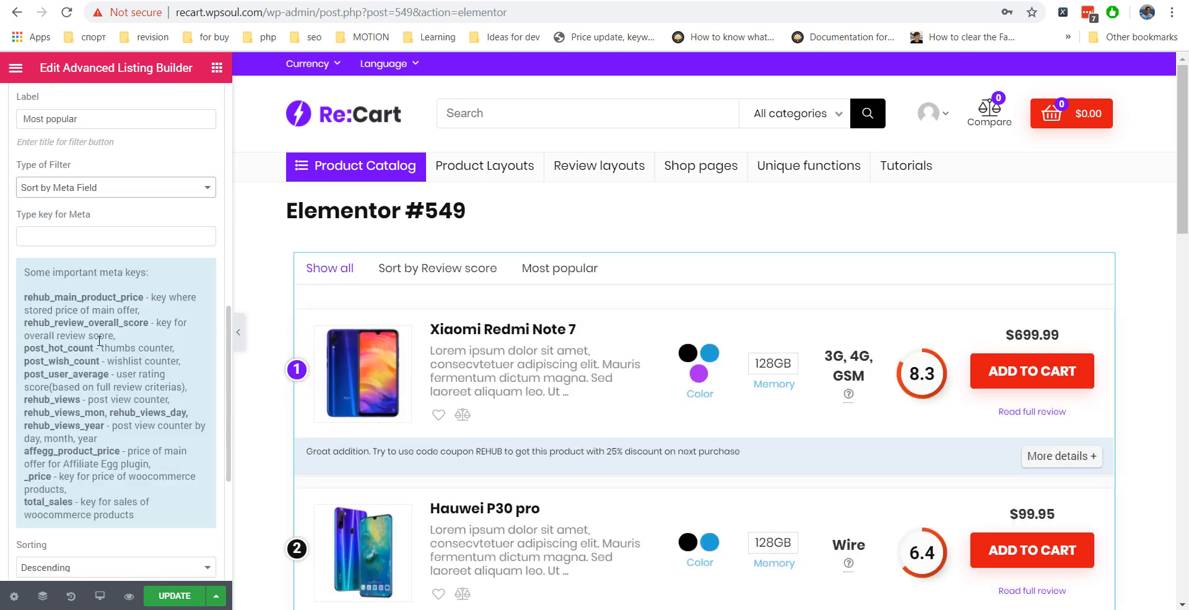
pyautogui.moveTo(80, 399); pyautogui.dragTo(36, 399)
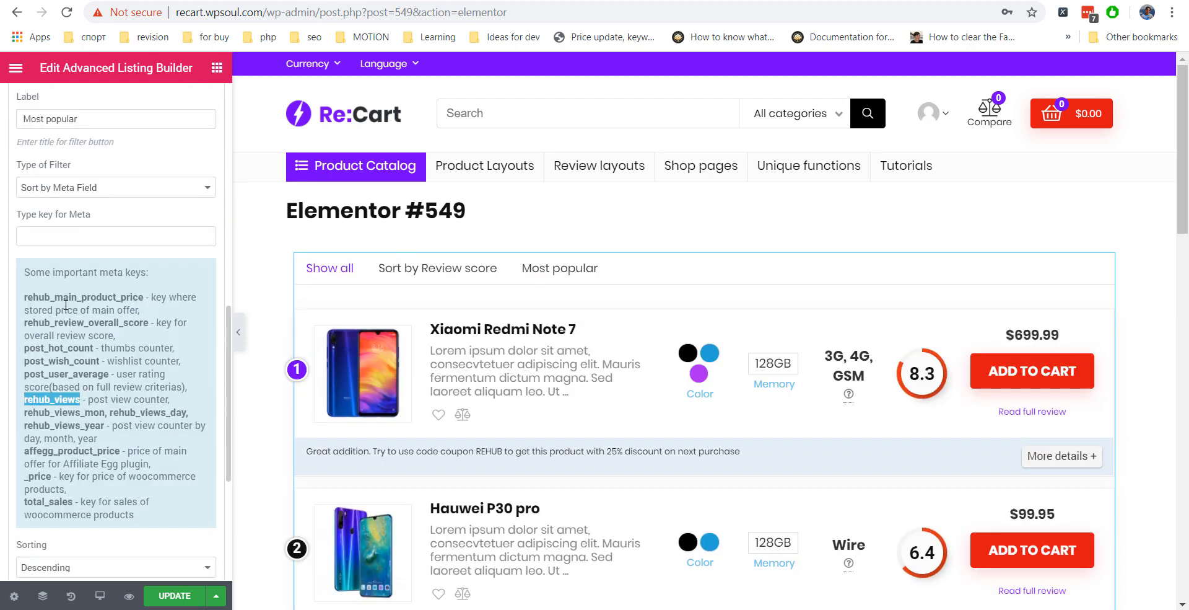
pyautogui.click(80, 236)
pyautogui.write('rehub_views')
pyautogui.scroll(-2, 118, 223)
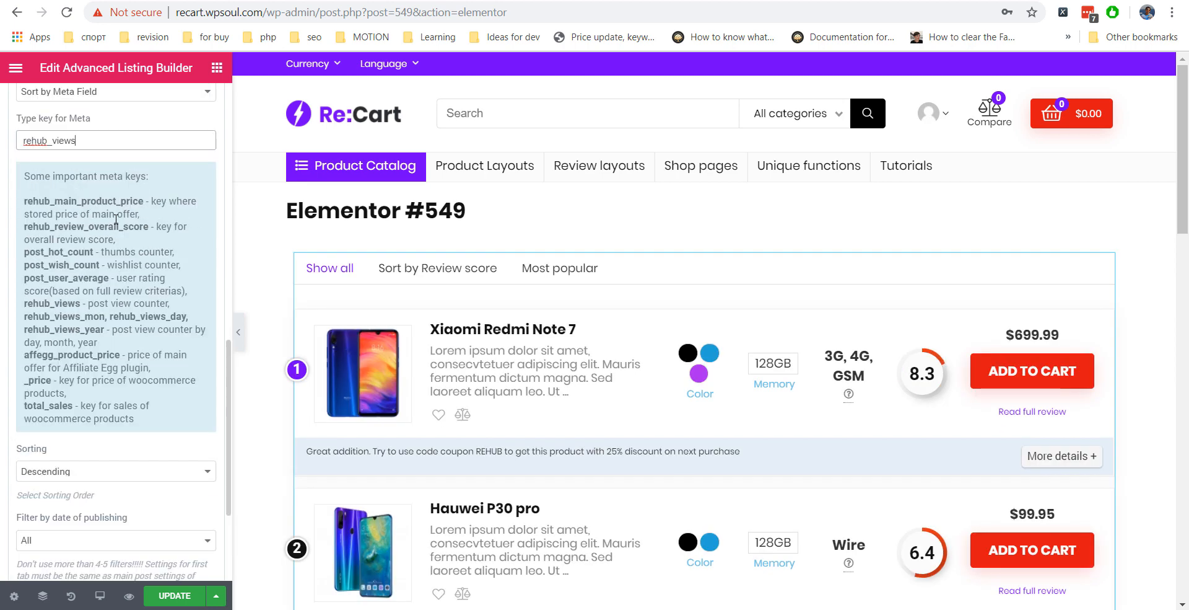
pyautogui.scroll(5, 115, 219)
pyautogui.click(87, 261)
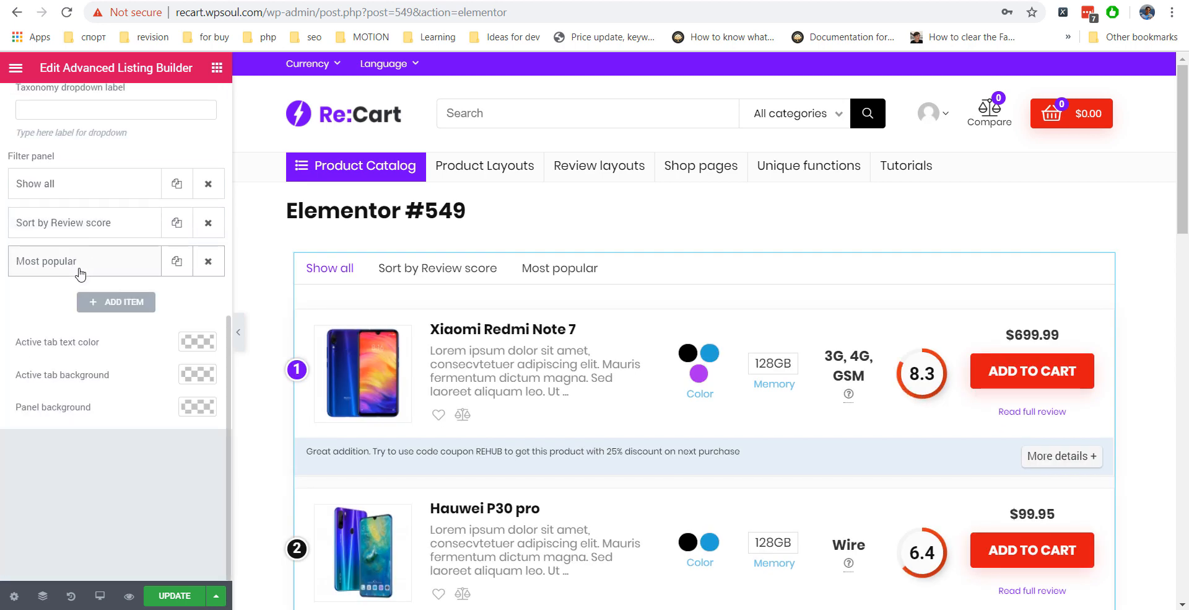
# - Save the page with its filter panel and open the page on the site
pyautogui.scroll(5, 70, 366)
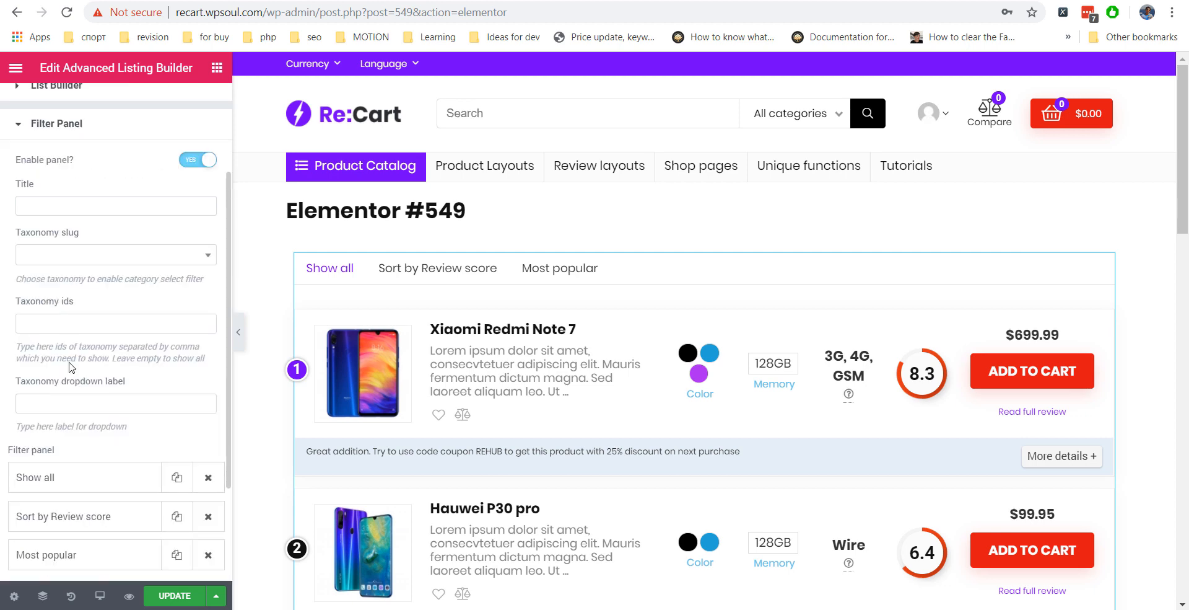
pyautogui.click(157, 596)
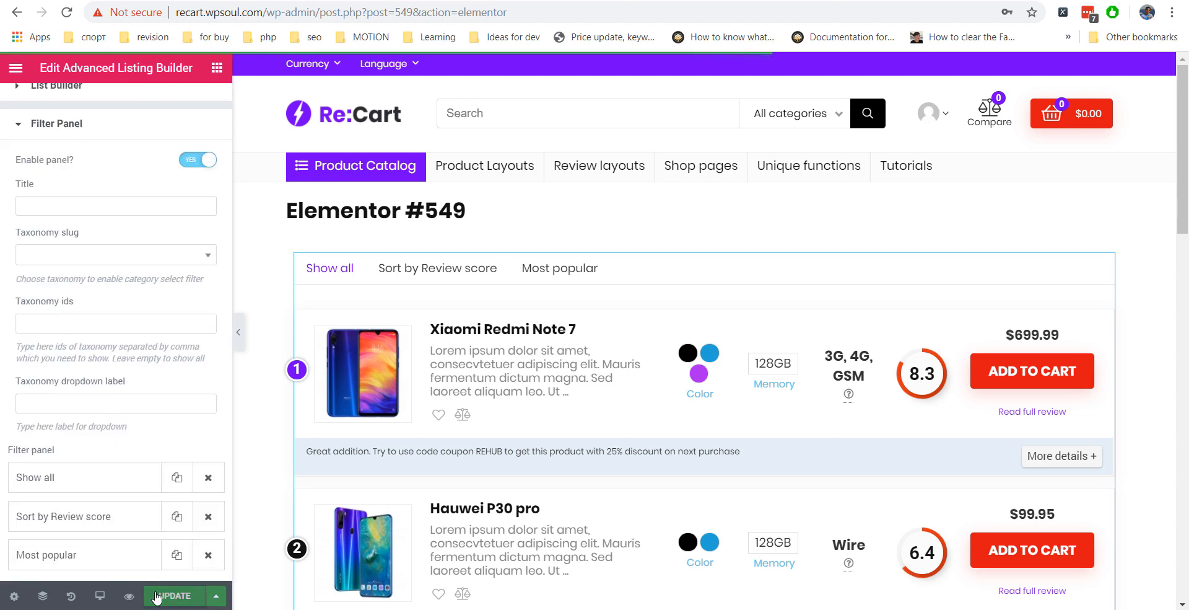
pyautogui.click(129, 596)
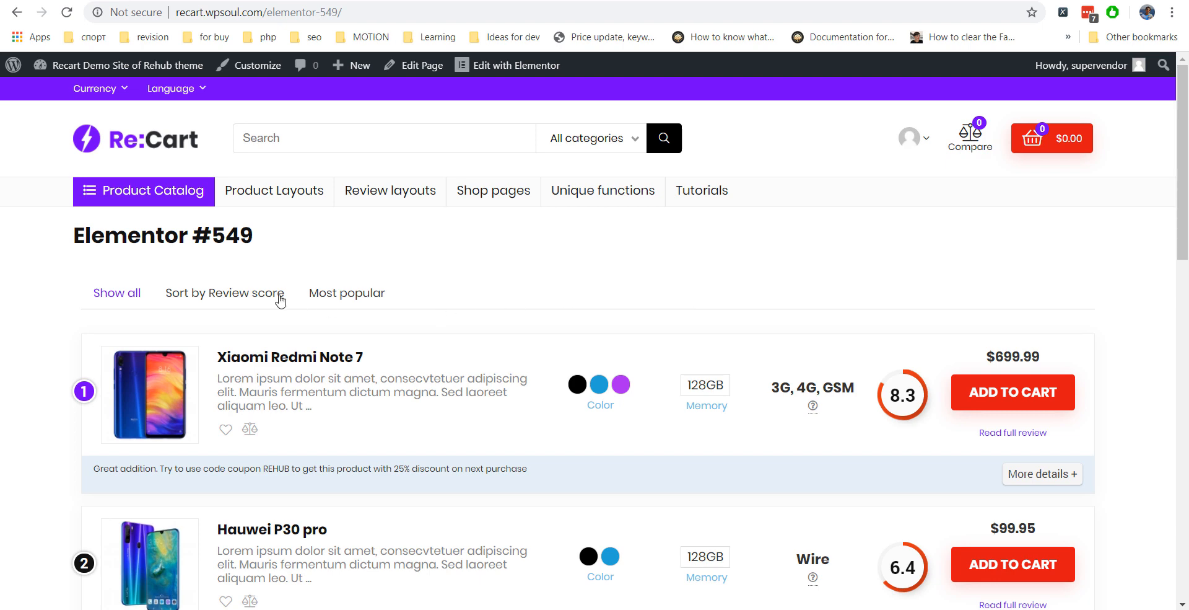
# - Test the Sort by Review score, Most popular and Show all filters and check the order of the phones
pyautogui.click(223, 300)
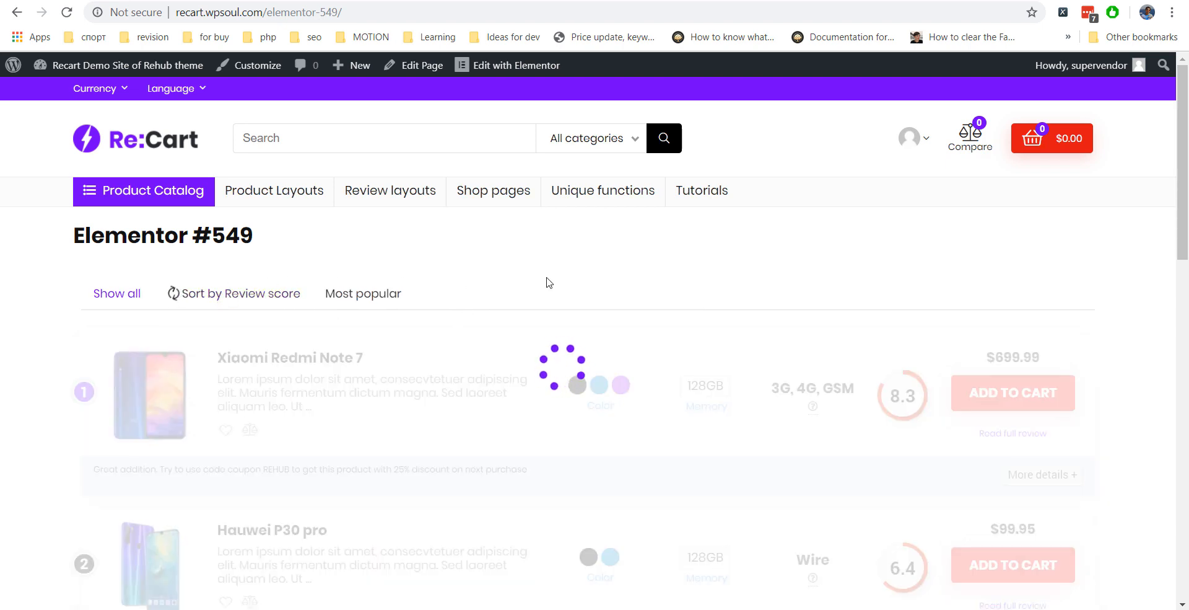
pyautogui.scroll(-5, 873, 324)
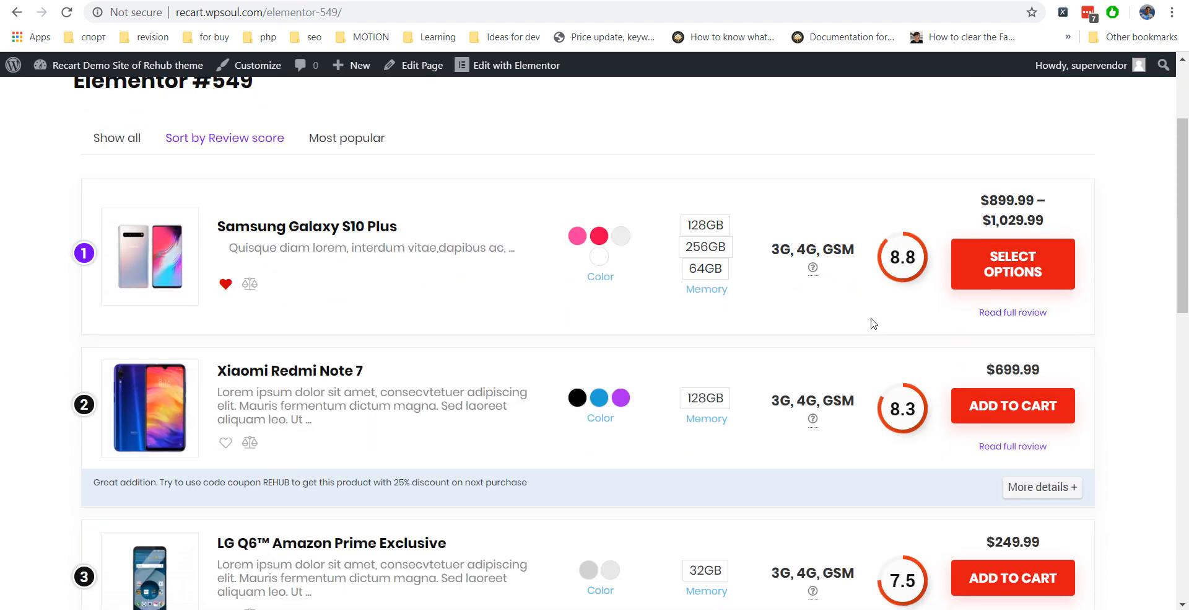
pyautogui.scroll(-9, 913, 395)
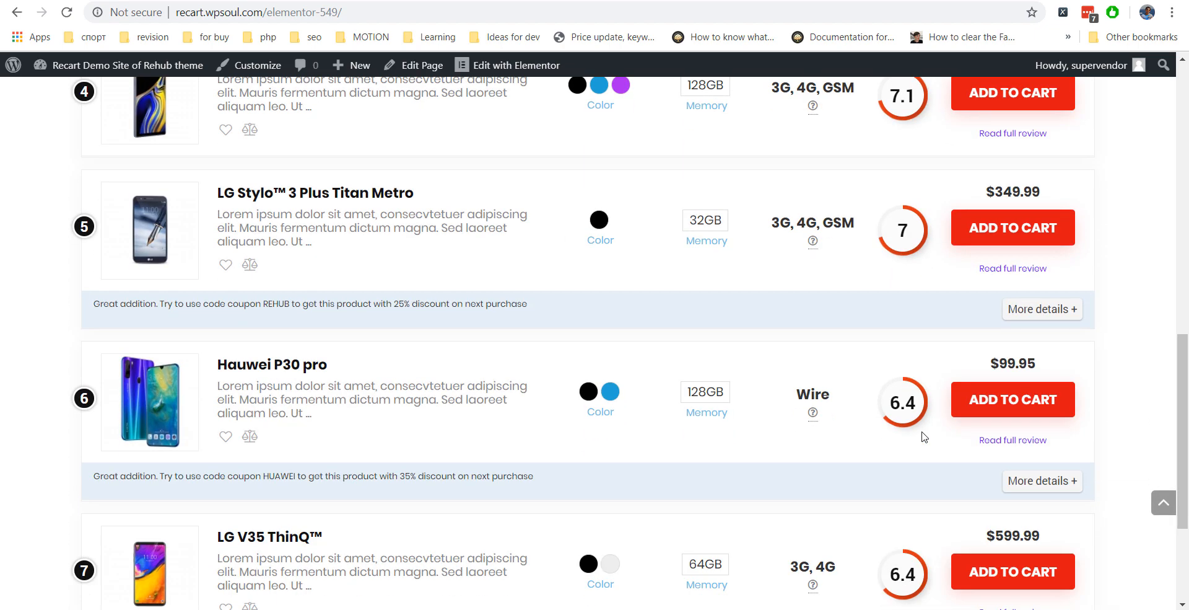
pyautogui.scroll(14, 924, 436)
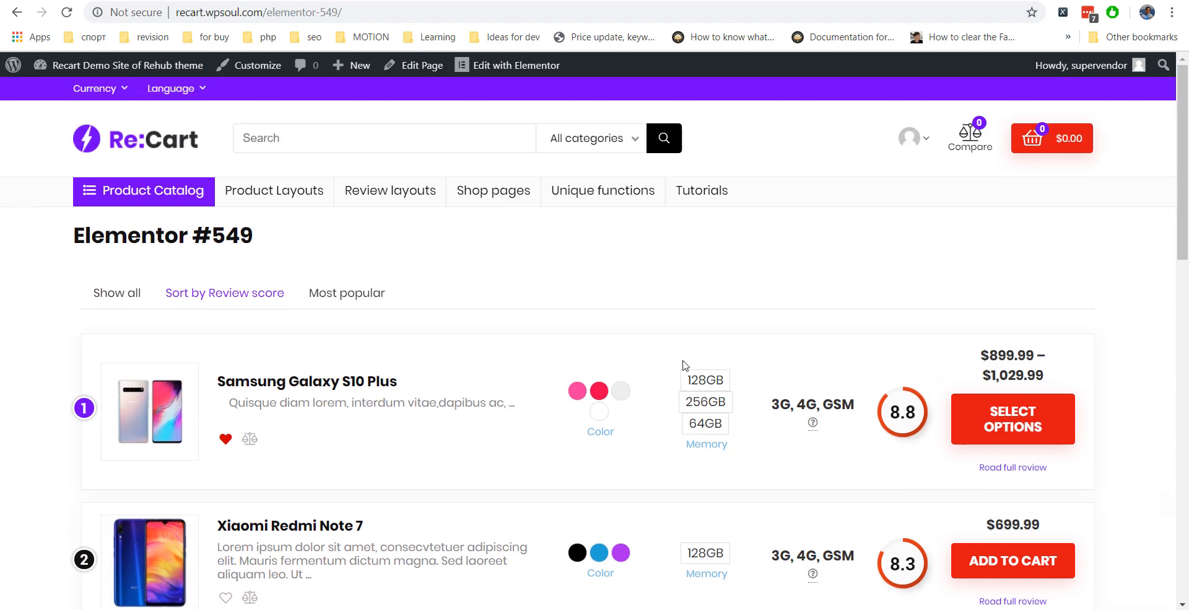
pyautogui.click(368, 293)
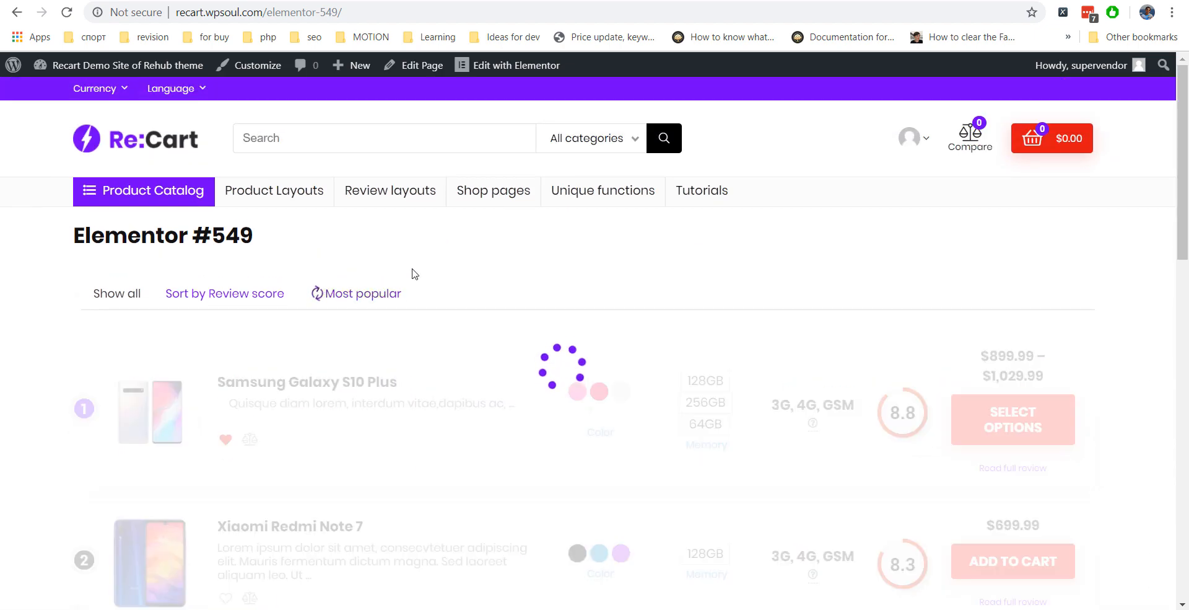
pyautogui.click(124, 288)
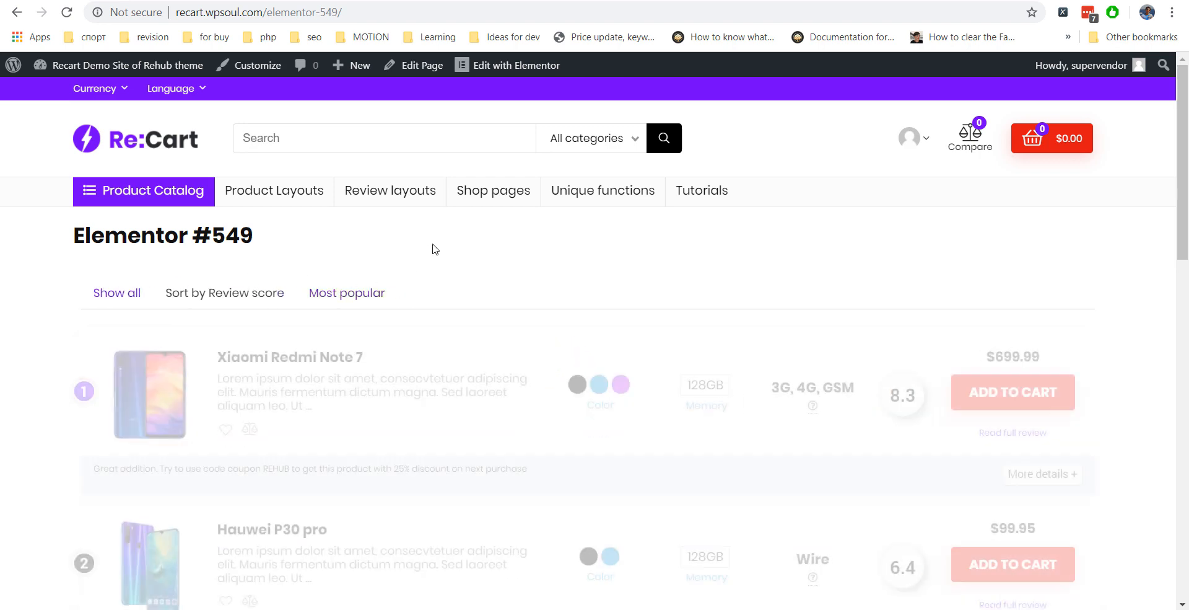
# - Give the filter panel the title "Best Phones of 2019" and update the page
pyautogui.scroll(-1, 433, 247)
pyautogui.scroll(-4, 433, 246)
pyautogui.scroll(5, 433, 246)
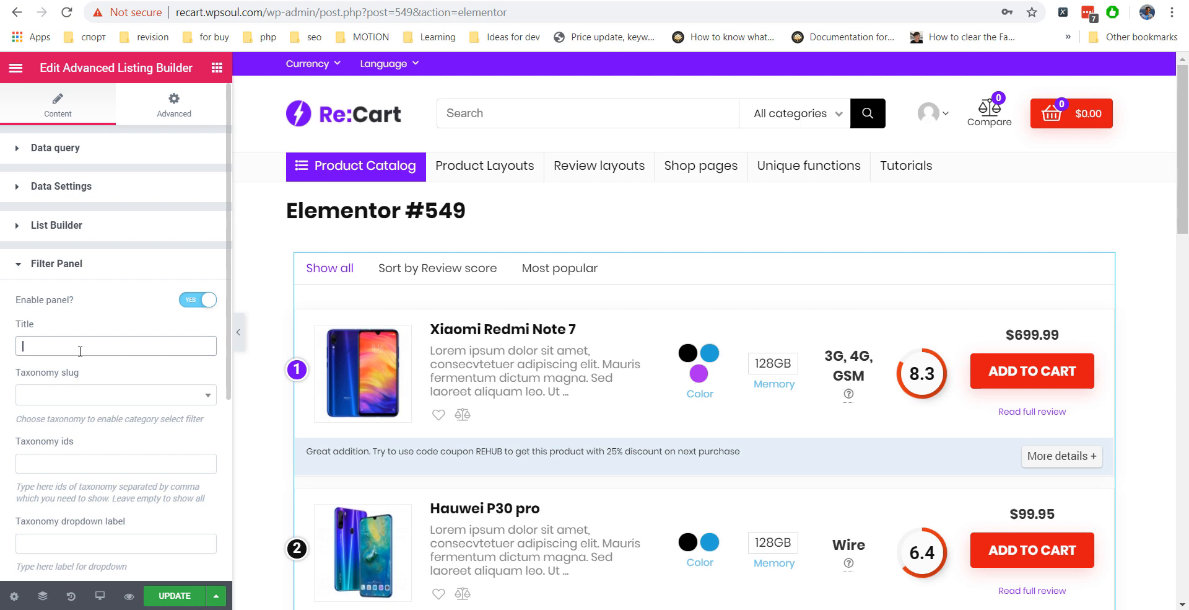
pyautogui.click(80, 346)
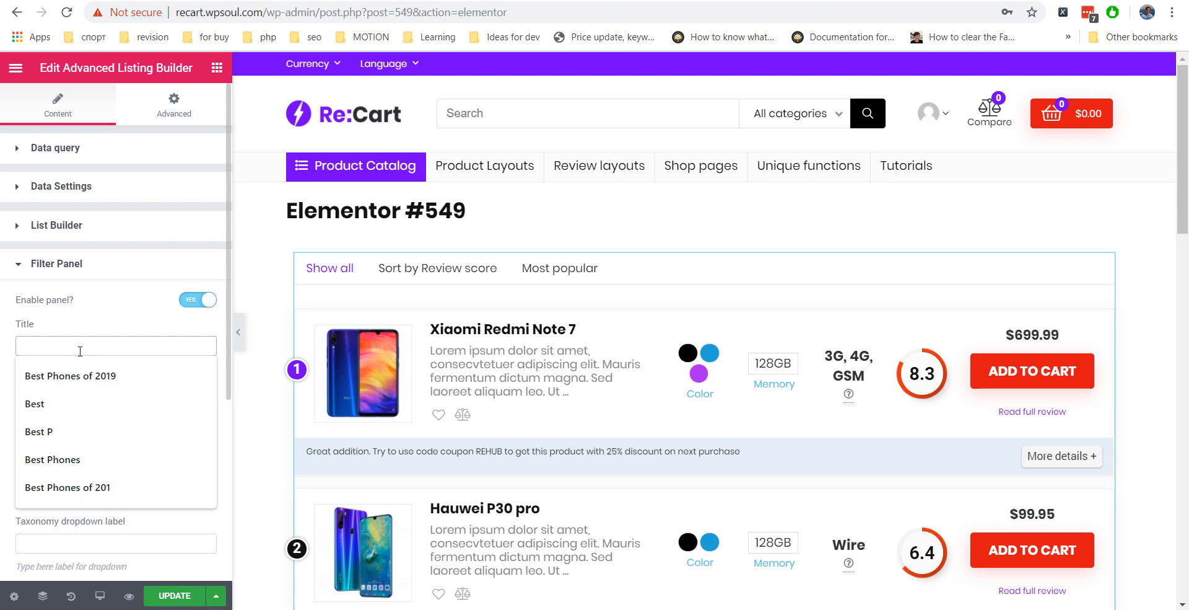
pyautogui.write('Best Phones of 2019')
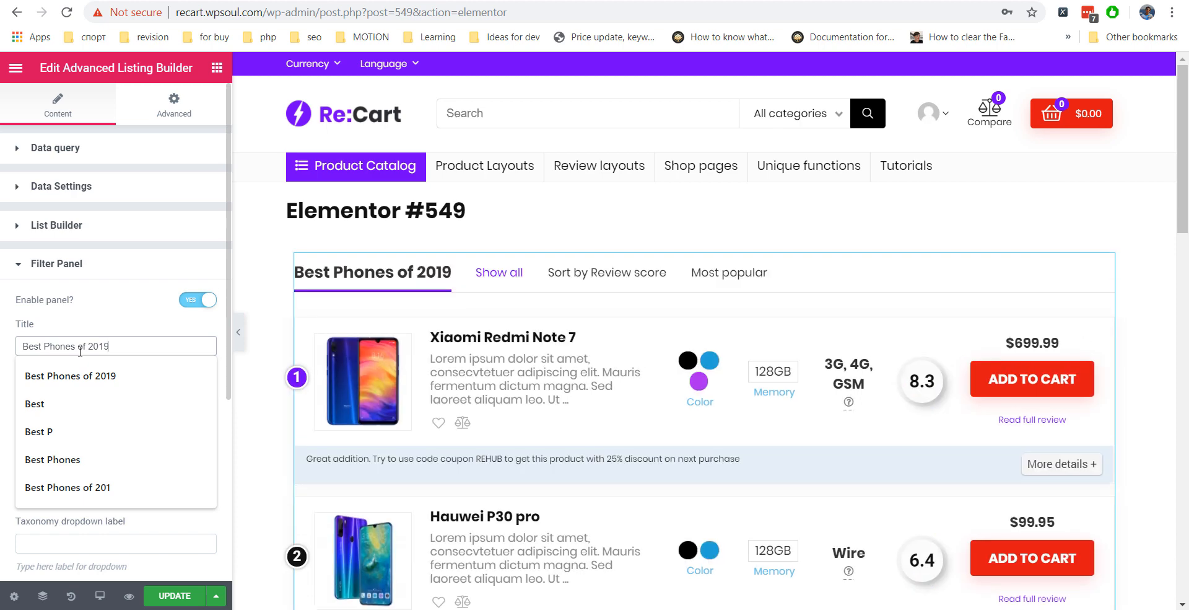
pyautogui.click(180, 595)
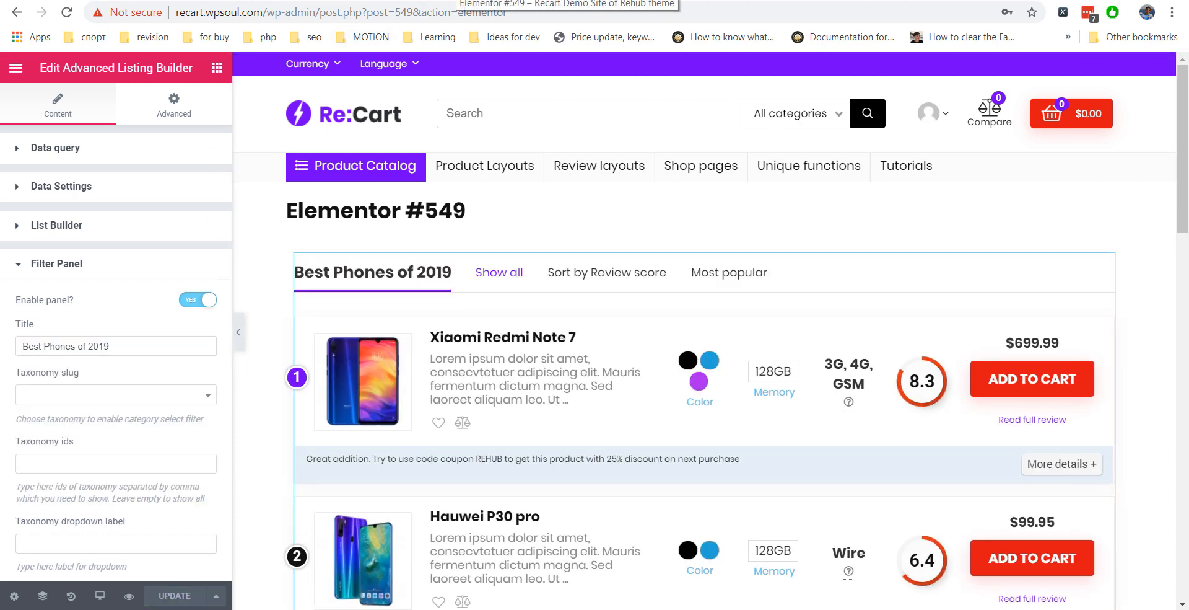
# - Reload the live page and check the new filter panel title above the phone list
pyautogui.click(452, 1)
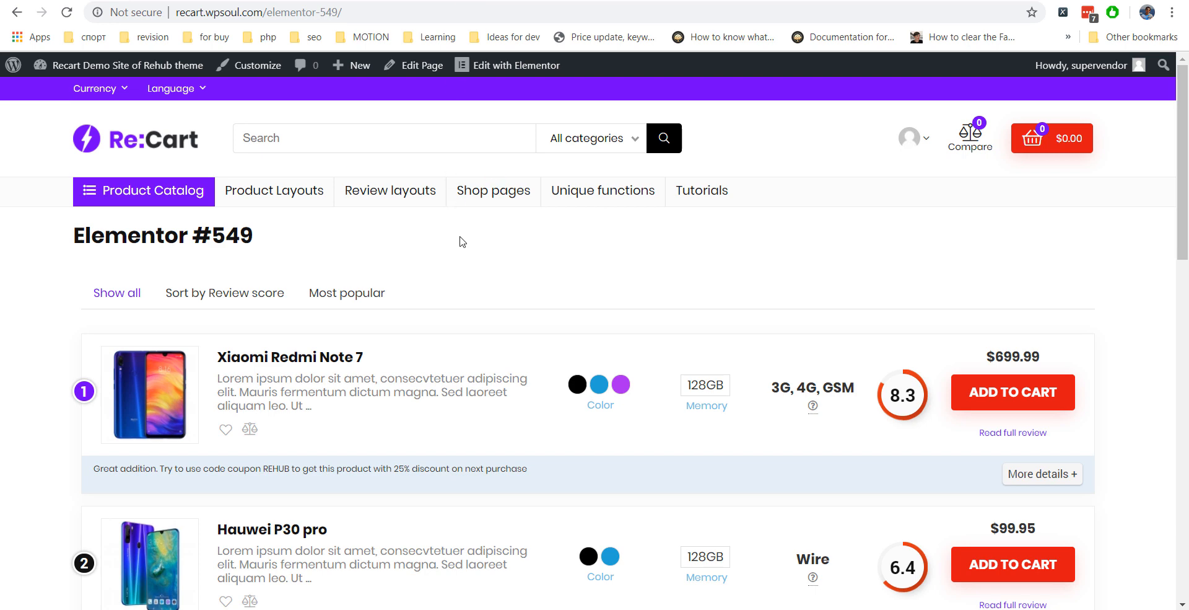
pyautogui.press('F5')
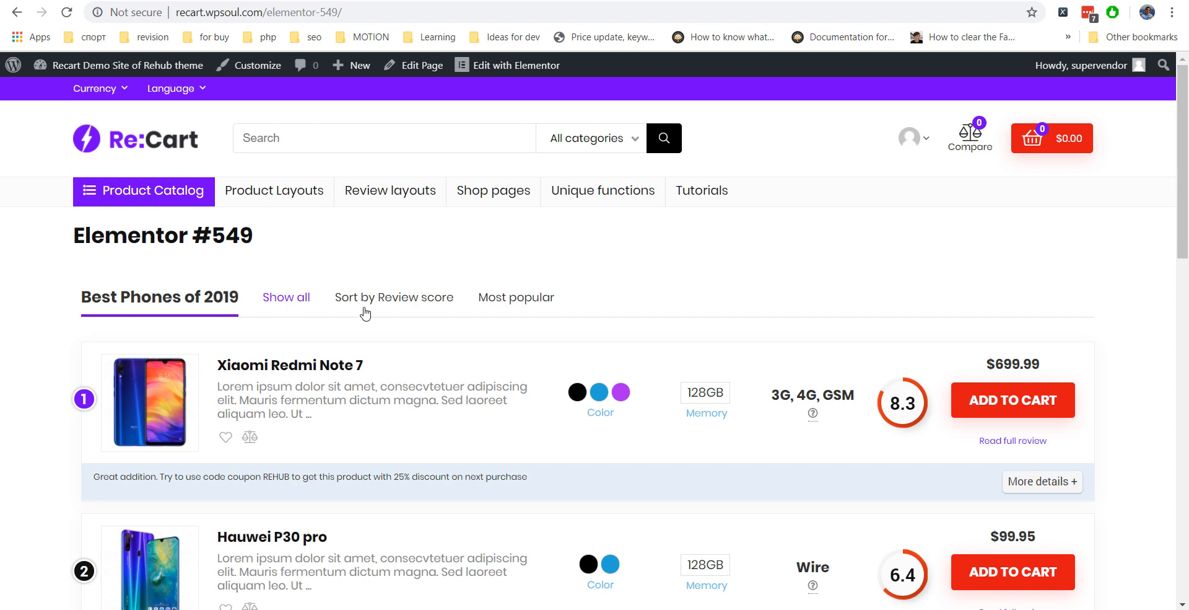
pyautogui.scroll(-3, 46, 291)
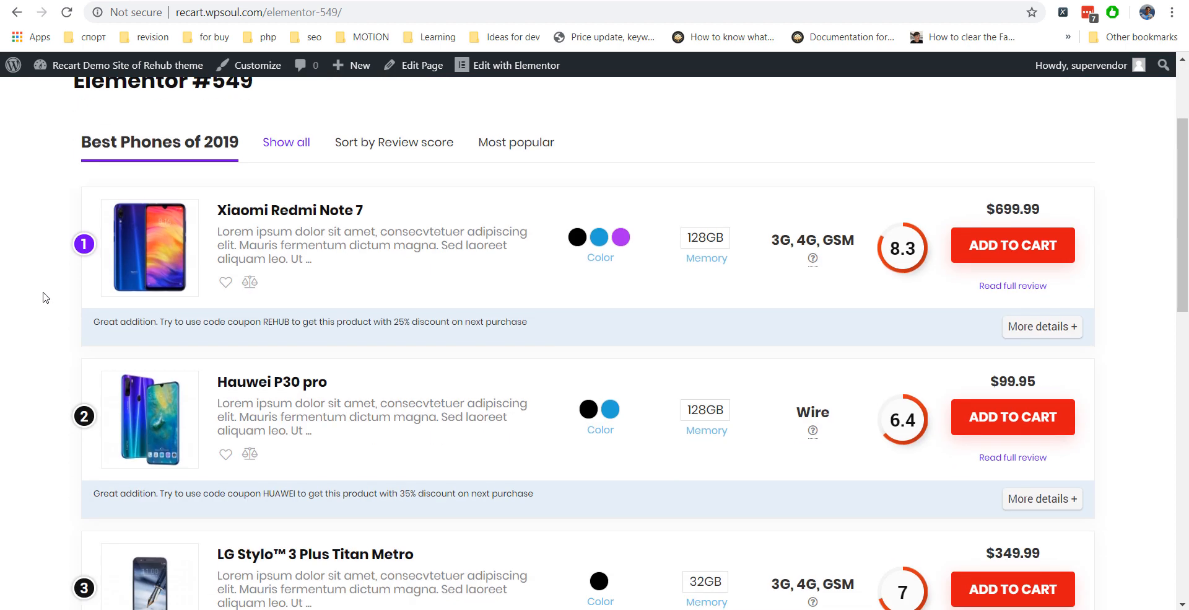
pyautogui.scroll(3, 44, 296)
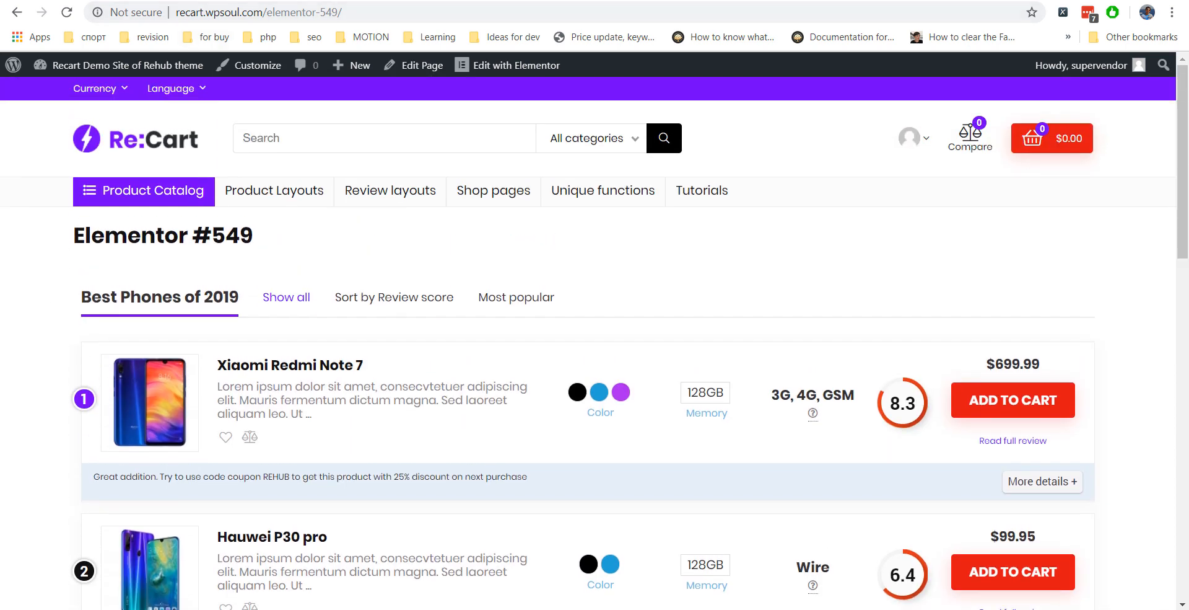
# - Back in the Elementor editor, save the phone list section as a template named "My phone list" and close the library
pyautogui.click(364, 0)
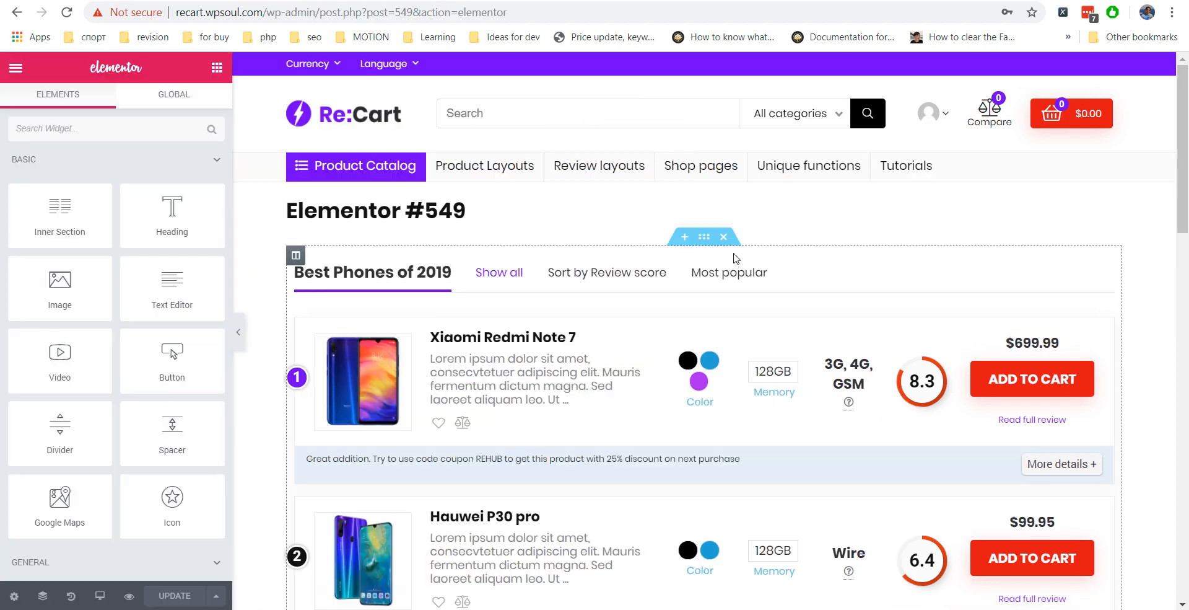
pyautogui.rightClick(704, 248)
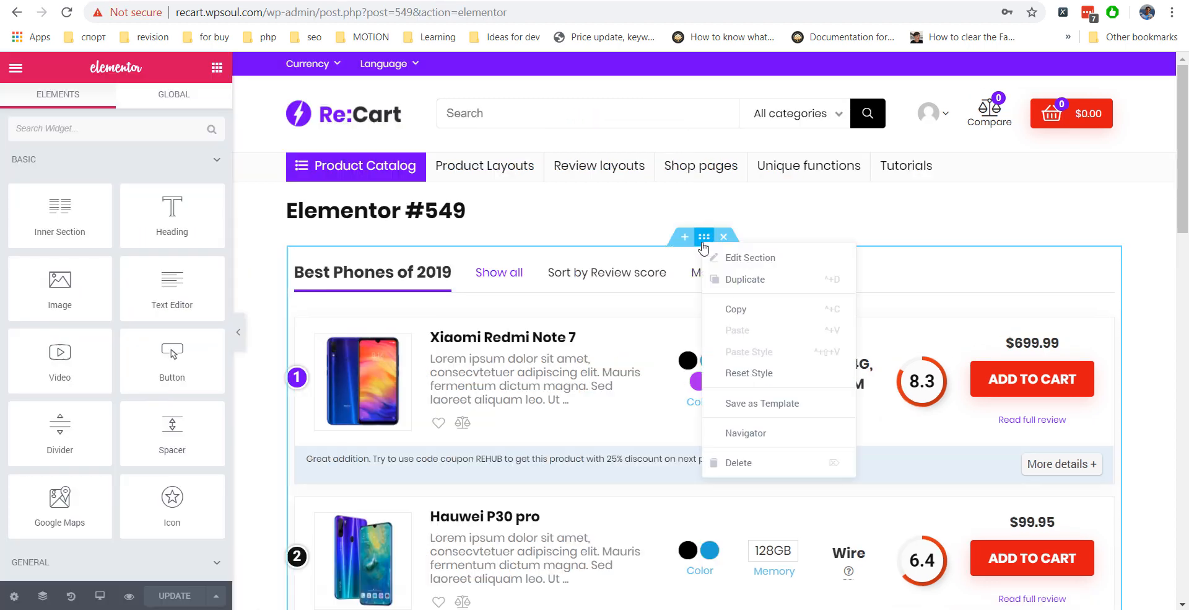
pyautogui.click(764, 404)
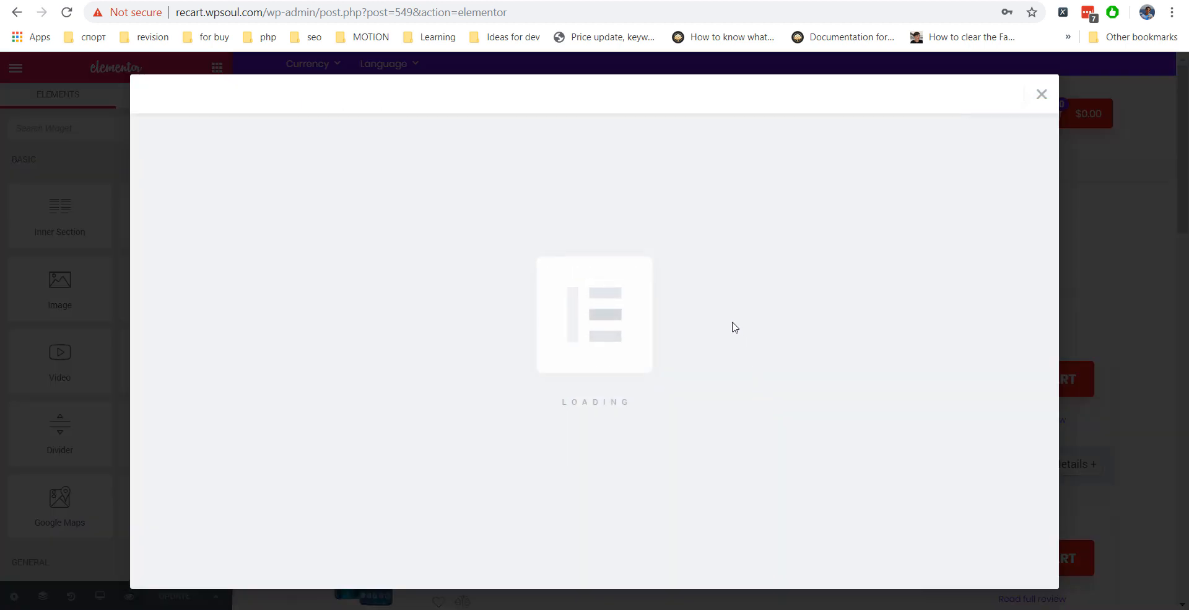
pyautogui.click(544, 362)
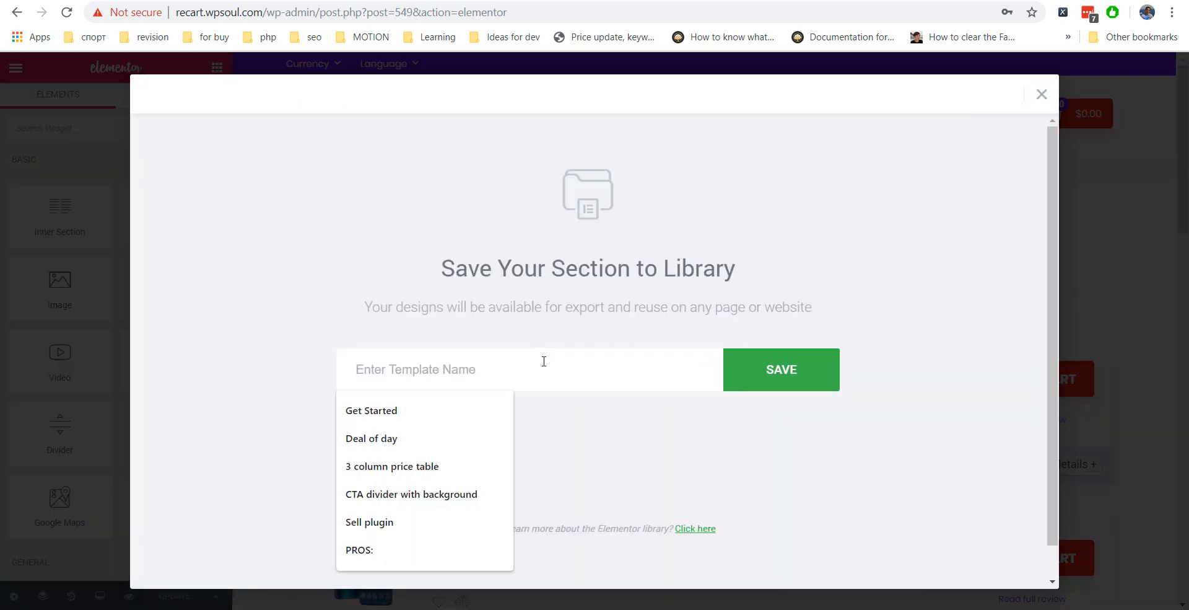
pyautogui.write('My phone list')
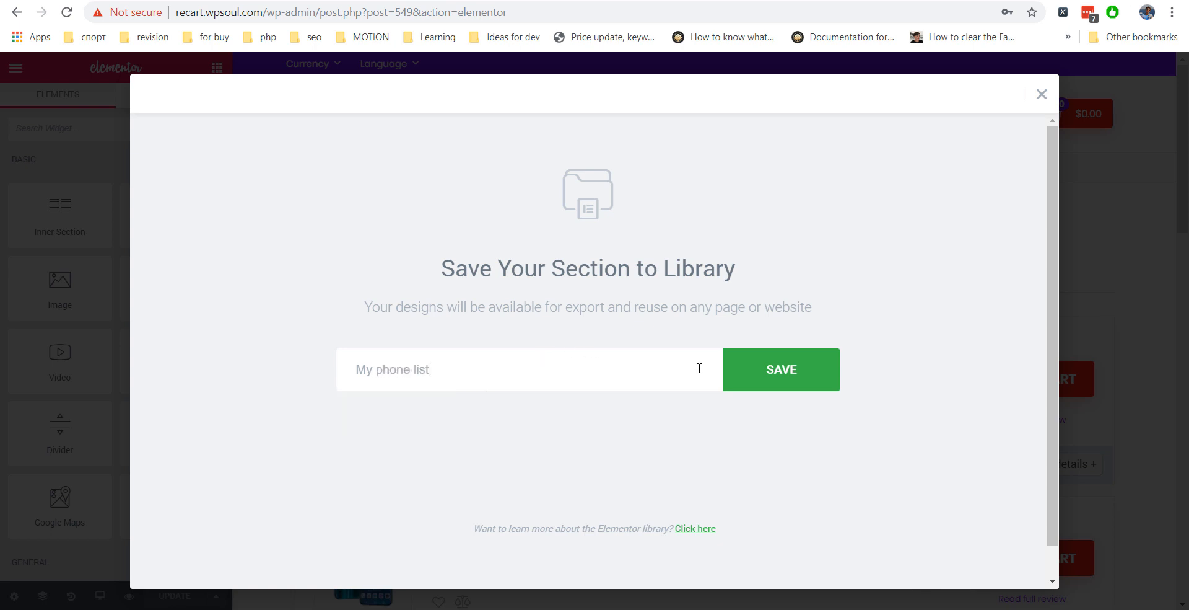
pyautogui.click(774, 385)
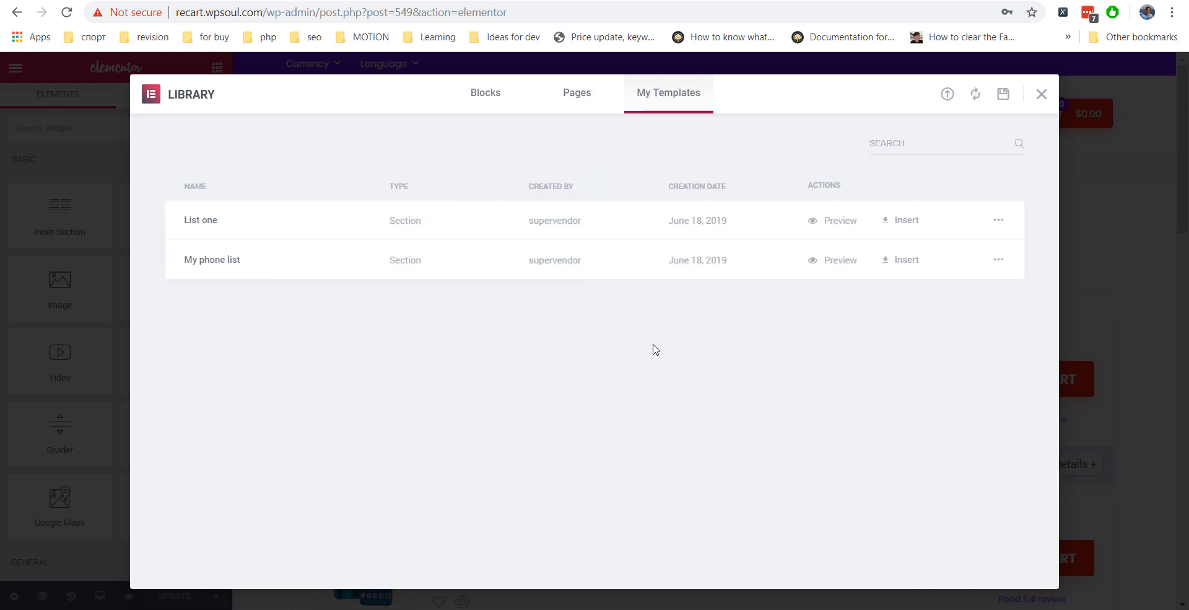
pyautogui.click(1041, 93)
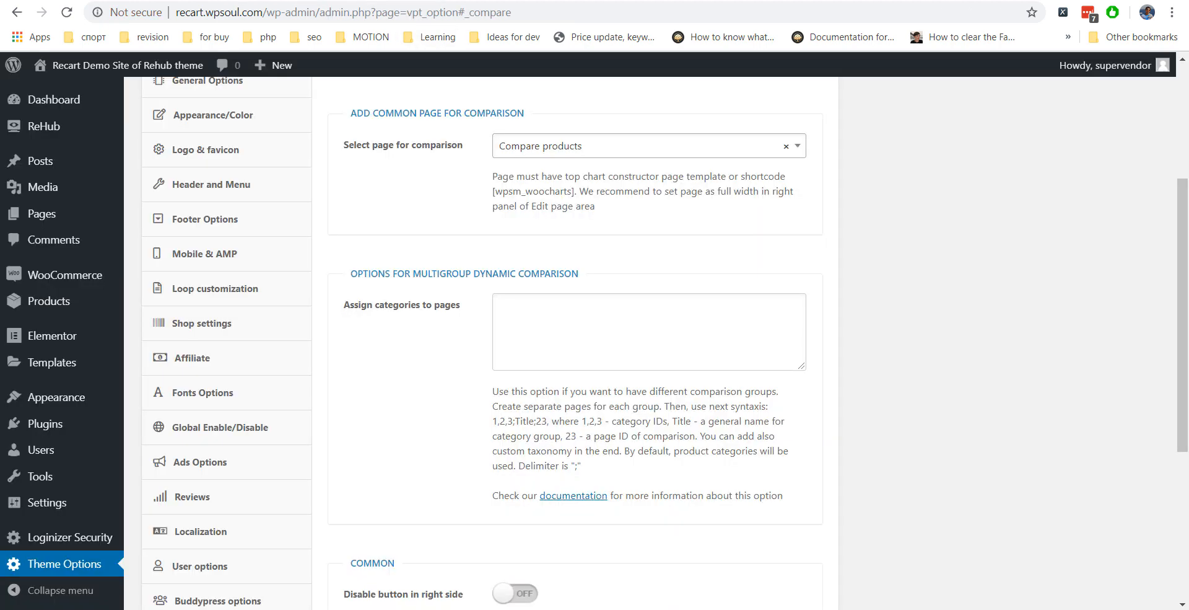
# - Open the saved templates in the WordPress admin and copy the shortcode of the "My phone list" template
pyautogui.scroll(4, 155, 248)
pyautogui.moveTo(74, 366)
pyautogui.click(152, 367)
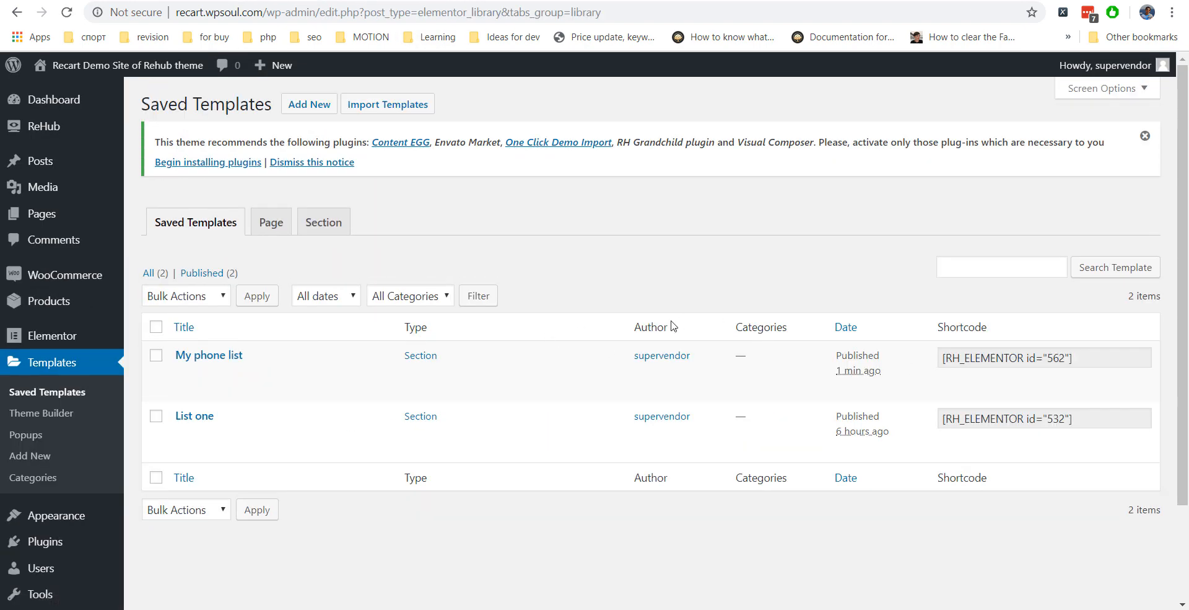
pyautogui.moveTo(436, 399)
pyautogui.click(954, 358)
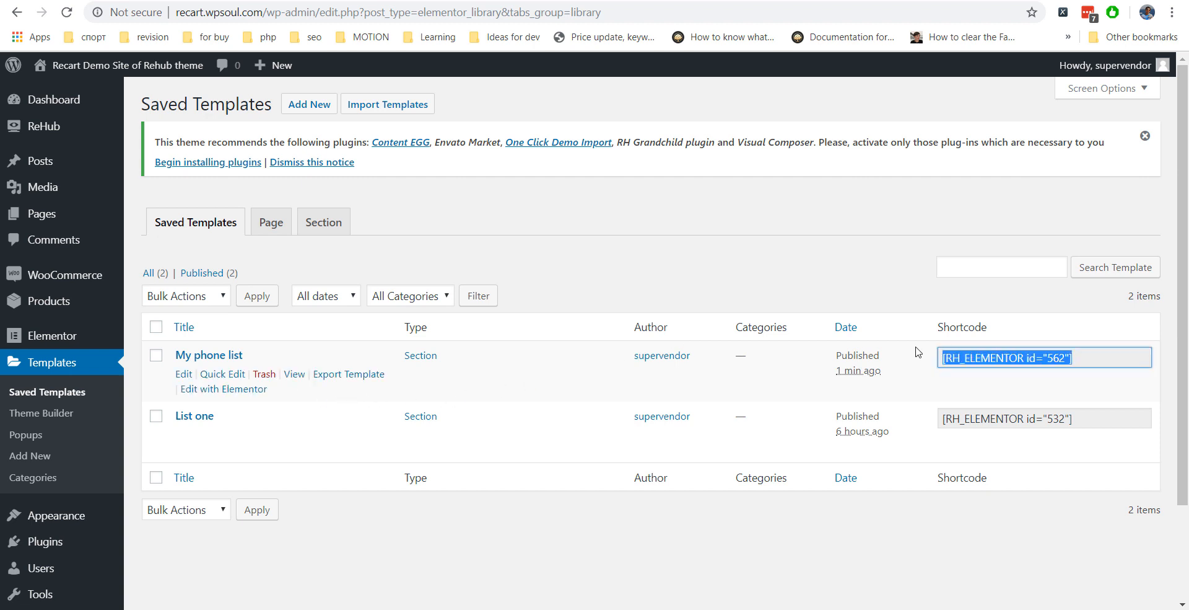
pyautogui.hotkey('ctrl', 'c')
# - Start a new WordPress page in a separate browser tab and title it "Import list"
pyautogui.moveTo(80, 219)
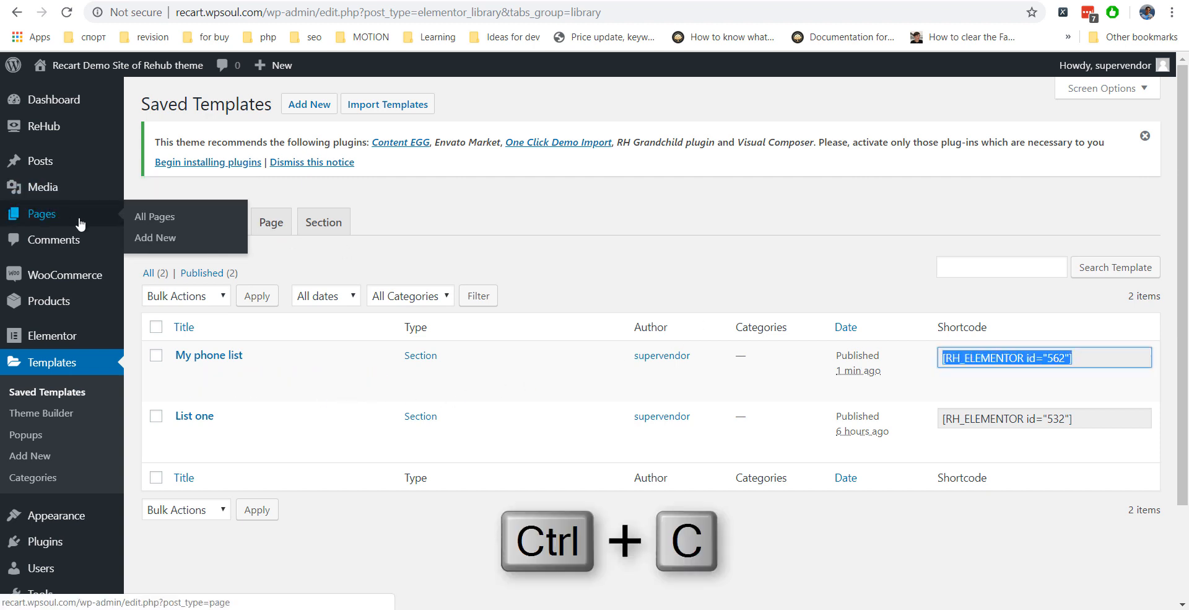
pyautogui.rightClick(151, 237)
pyautogui.click(174, 246)
pyautogui.click(282, 1)
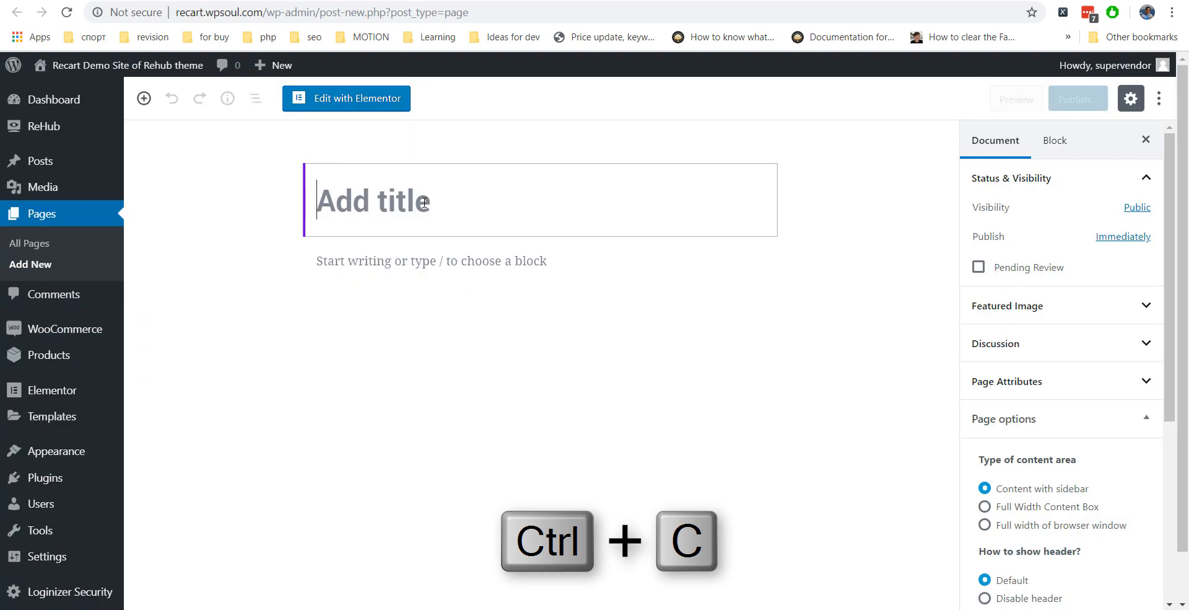
pyautogui.write('Import list')
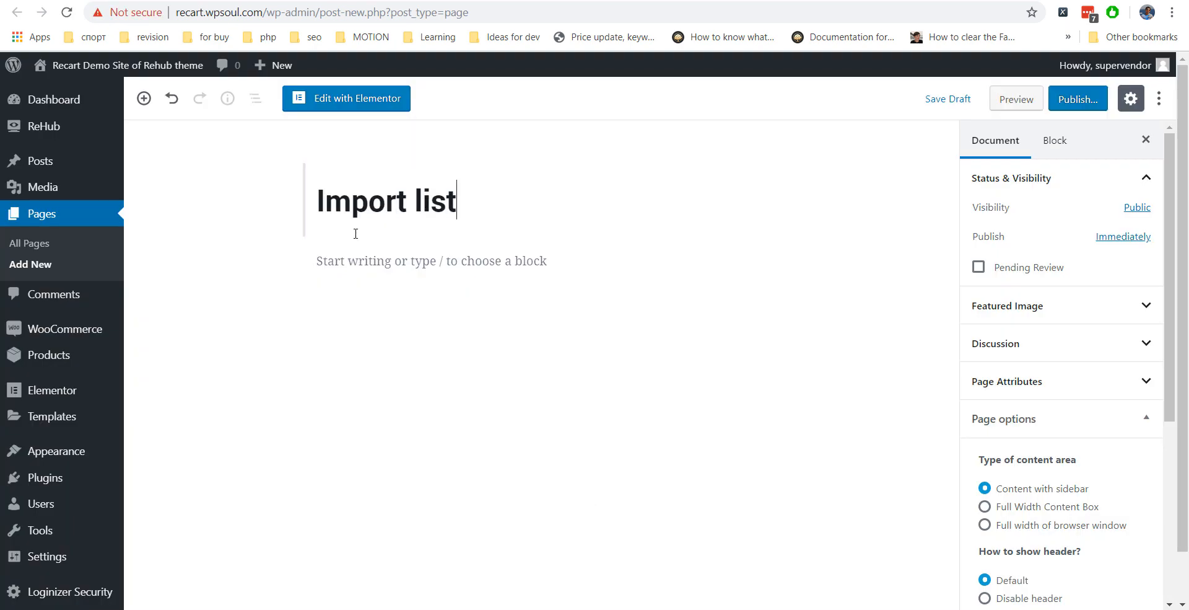
# - Add a Shortcode block containing [RH_ELEMENTOR id="562"] to the page body and publish the page
pyautogui.click(370, 261)
pyautogui.click(696, 260)
pyautogui.hotkey('ctrl', 'v')
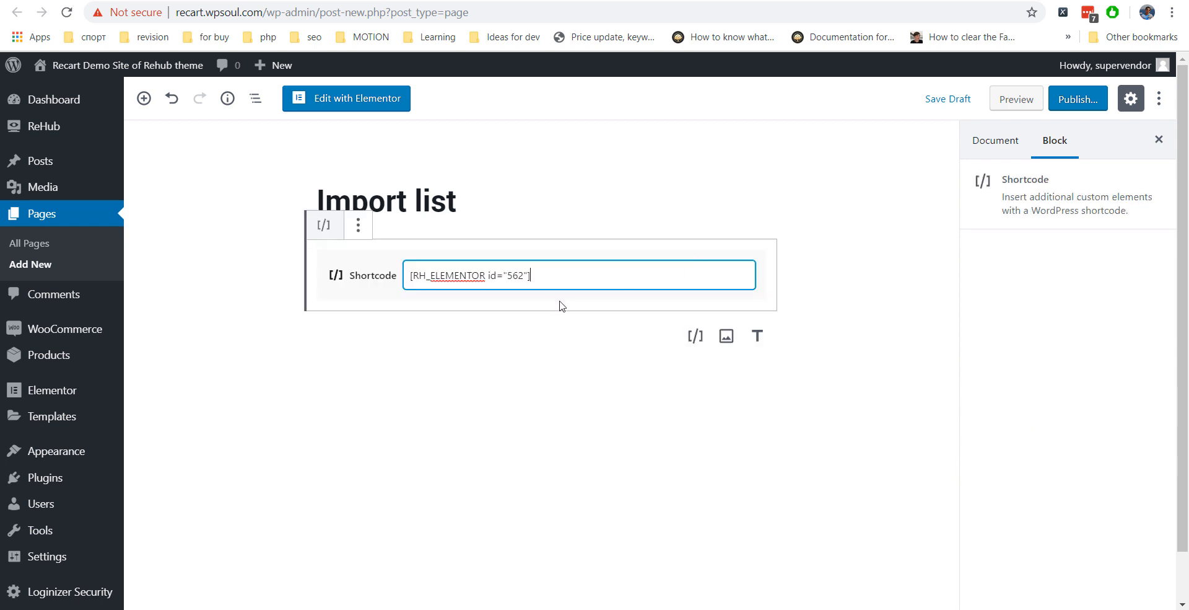
pyautogui.click(602, 364)
pyautogui.click(1064, 110)
pyautogui.click(1062, 106)
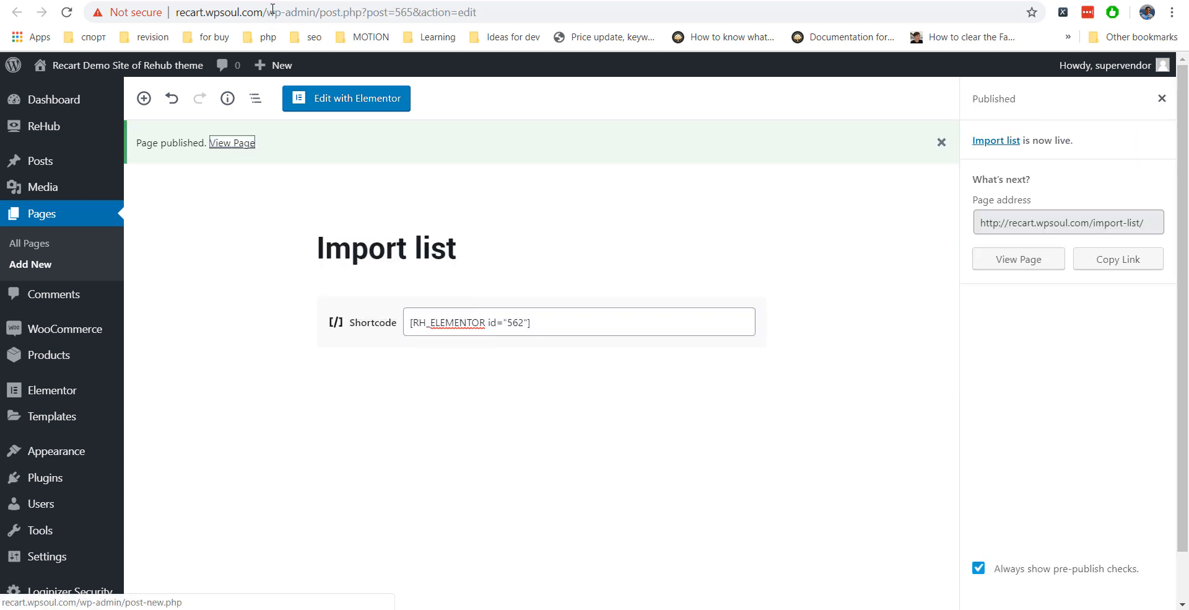
# - View the published Import list page, look through the imported phone list and test its Sort by Review score filter
pyautogui.click(233, 143)
pyautogui.scroll(-12, 596, 245)
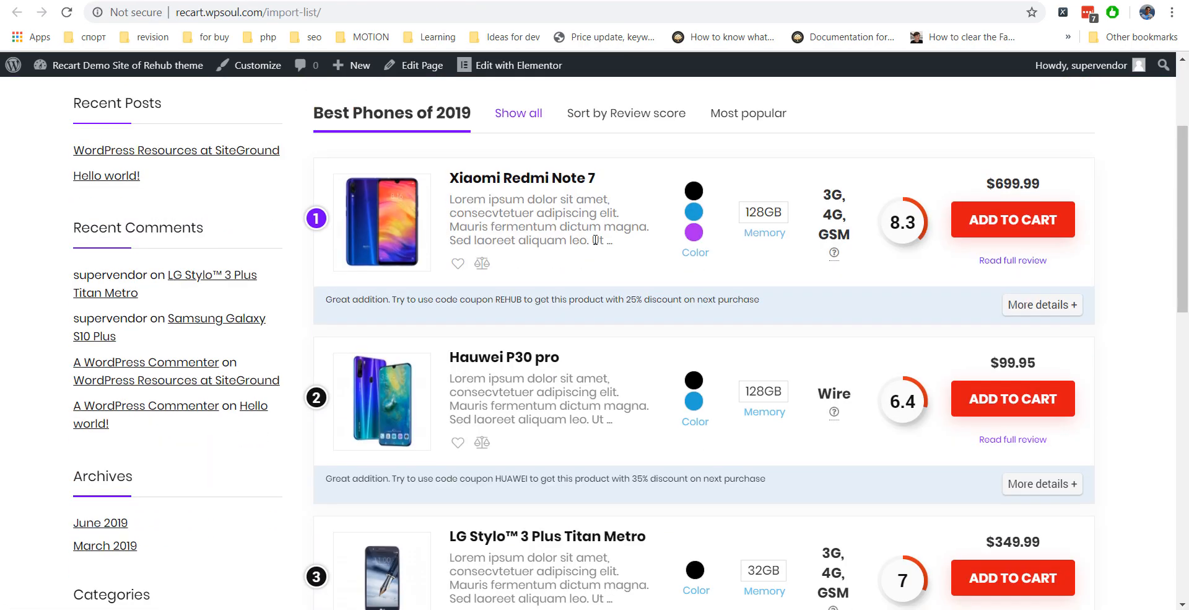
pyautogui.scroll(-5, 596, 239)
pyautogui.scroll(16, 596, 245)
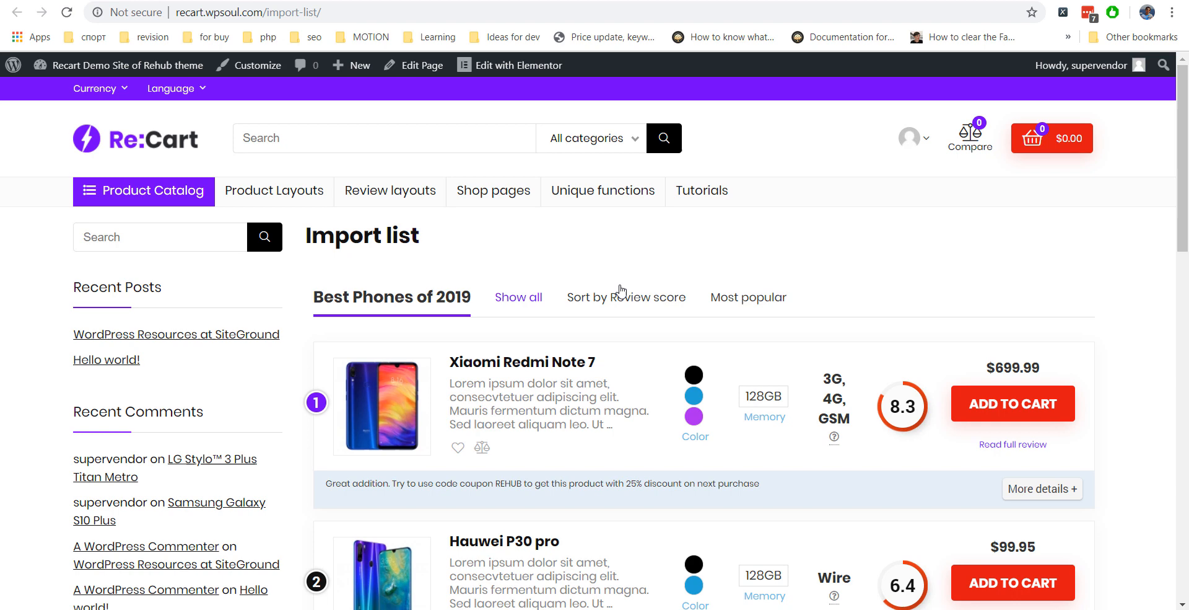
pyautogui.click(622, 291)
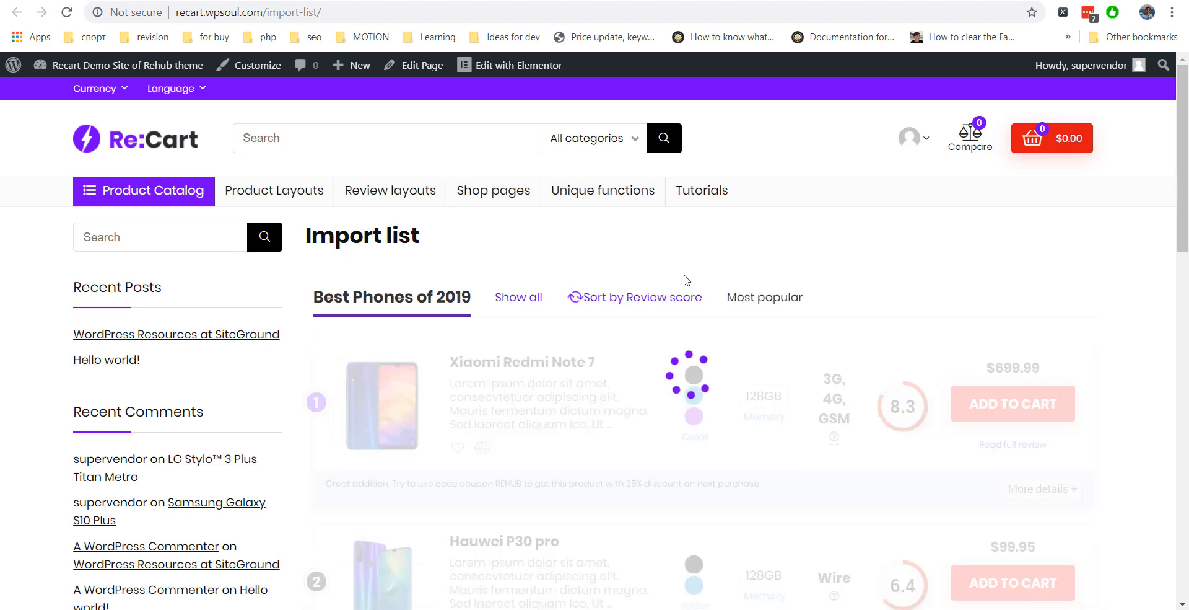